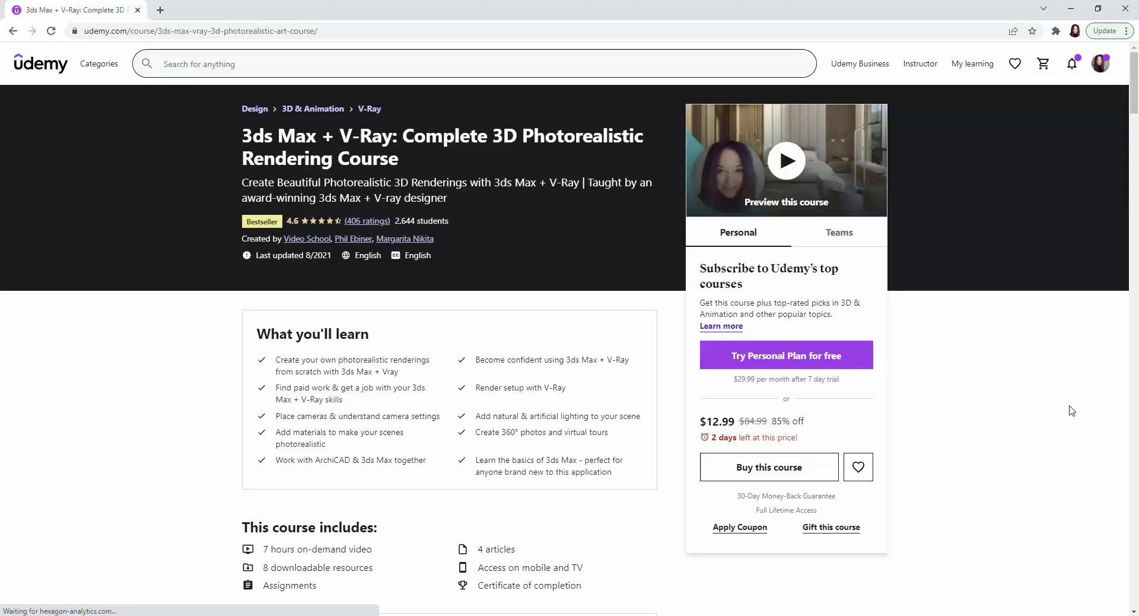
Look through the 3ds Max + V-Ray course page as far as the course content and return to its beginning.
scroll(1072, 410, down, 1)
scroll(1072, 411, down, 6)
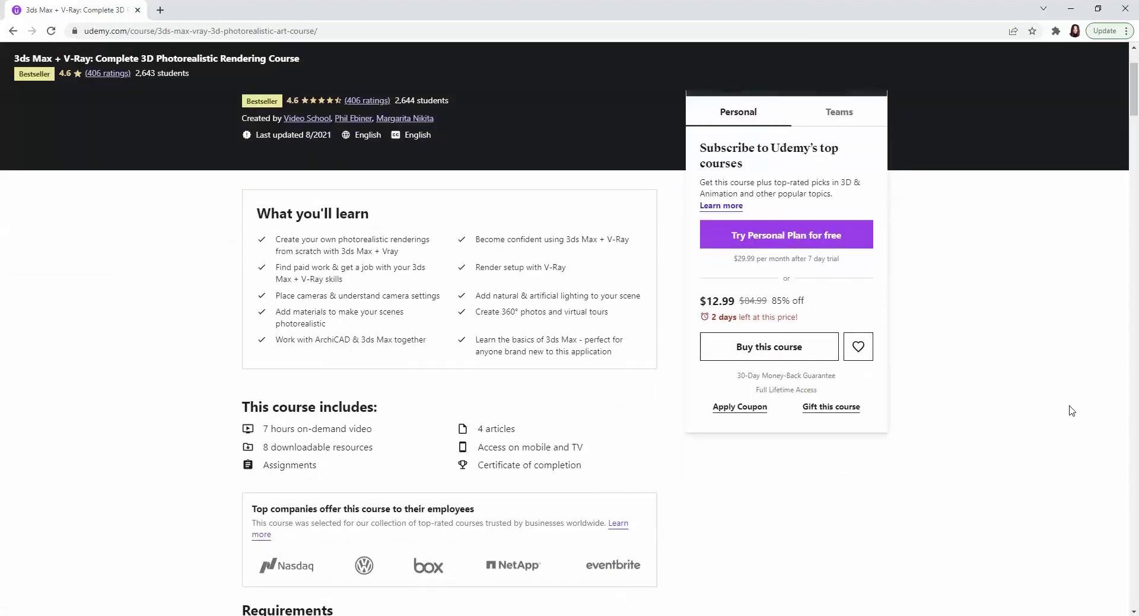
scroll(1071, 411, down, 4)
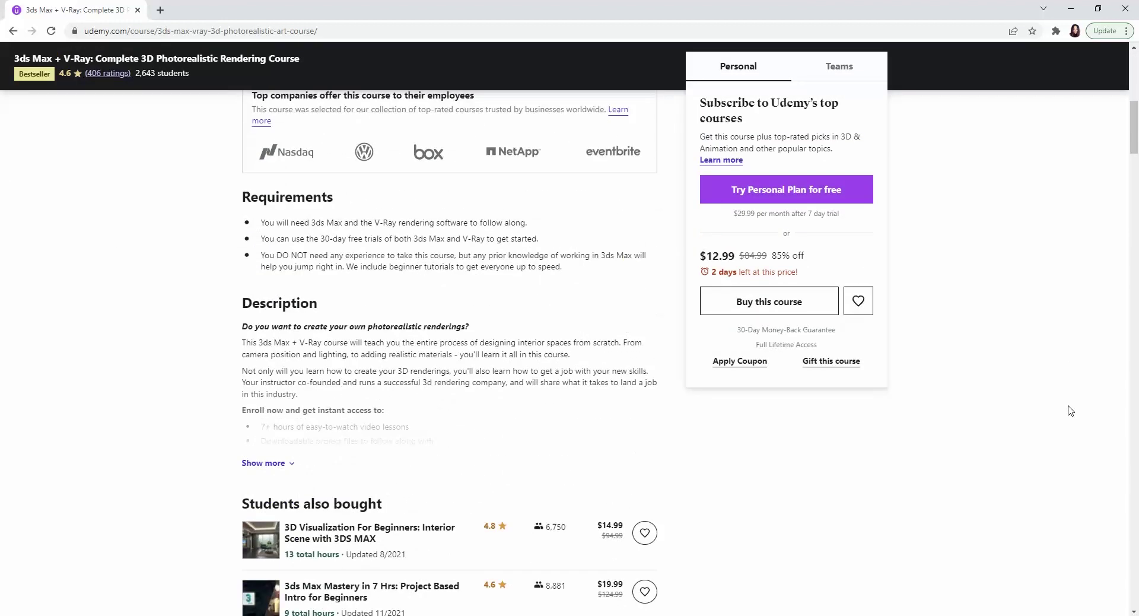
scroll(1071, 410, down, 6)
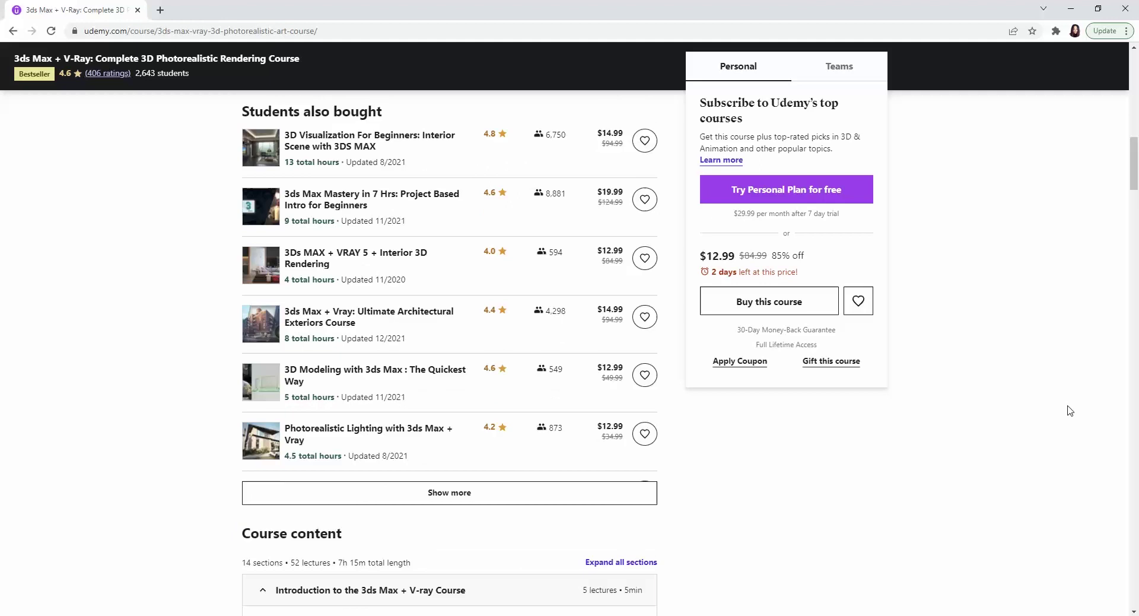
scroll(1070, 411, up, 11)
scroll(1070, 411, up, 10)
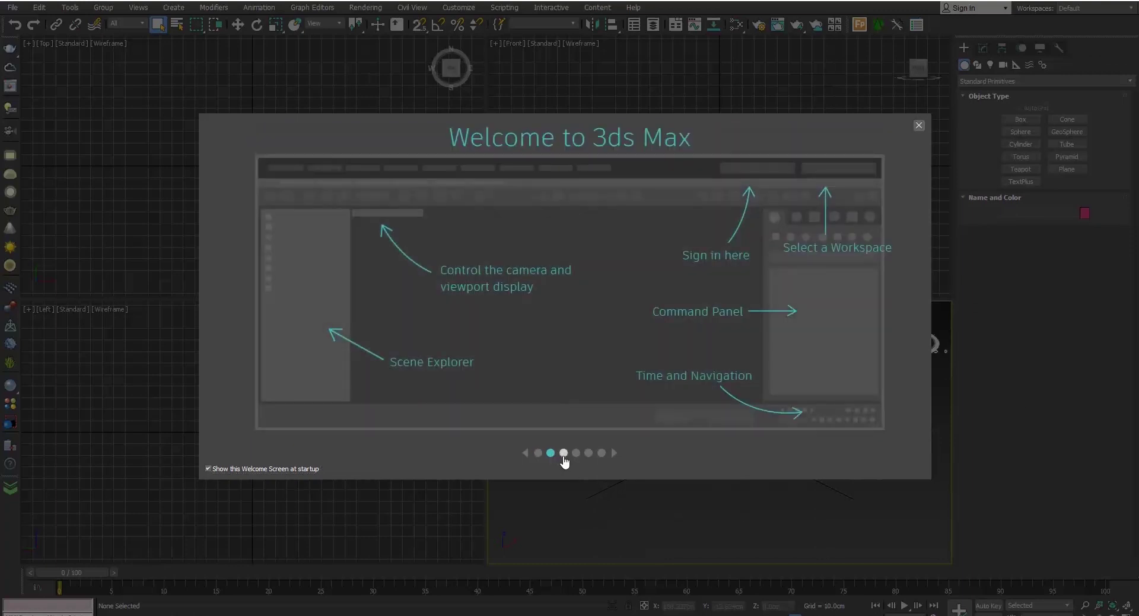
Page through the welcome screen's slides, turn off showing it at startup and close it.
click(565, 462)
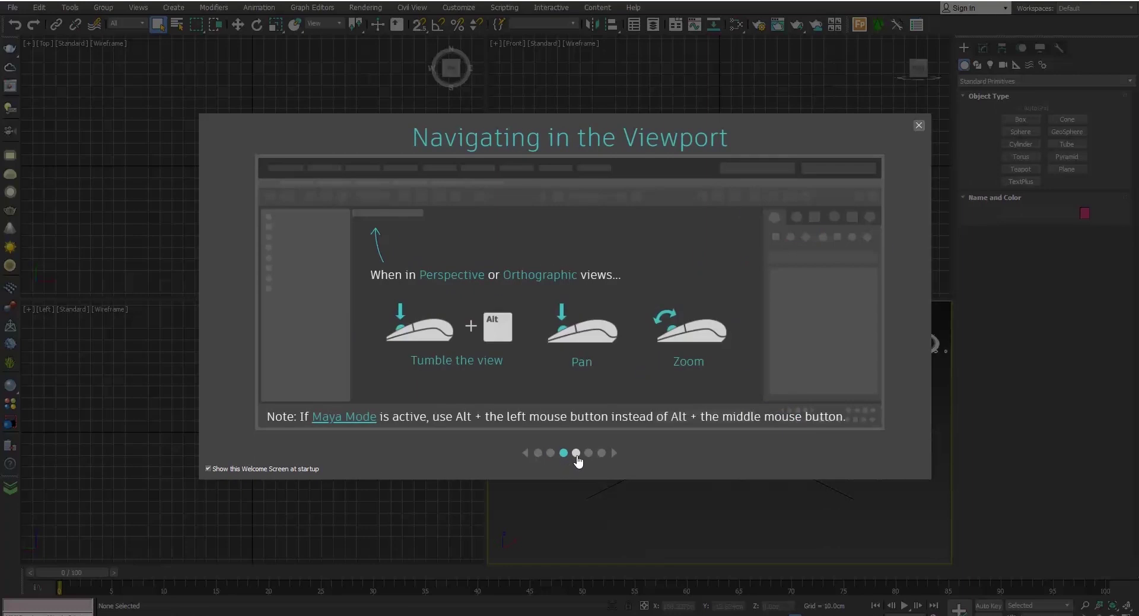
click(577, 456)
click(589, 455)
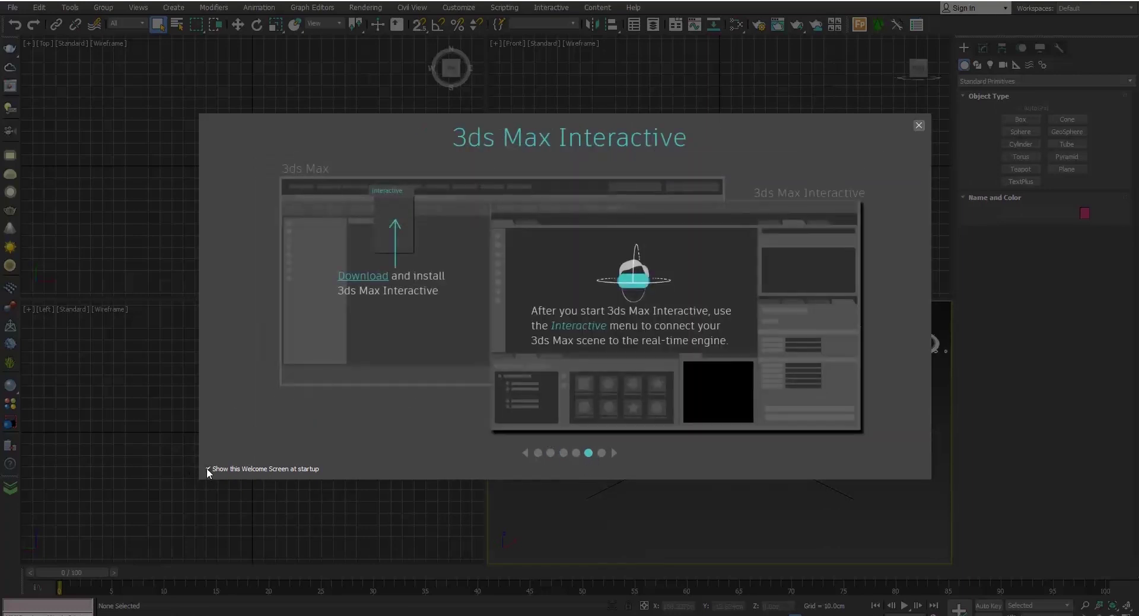
click(208, 468)
click(919, 126)
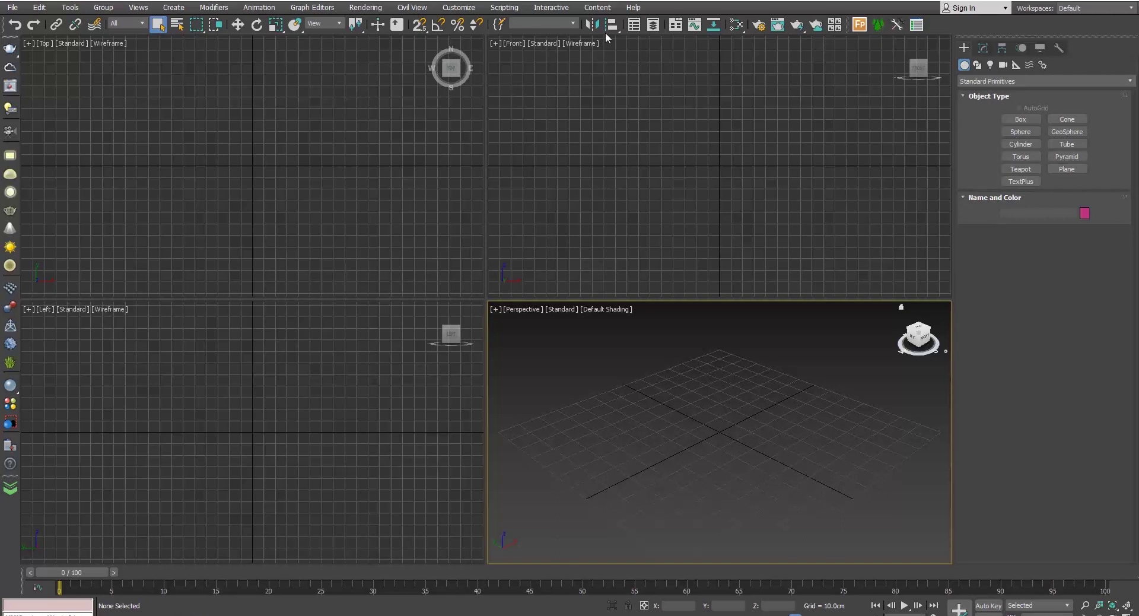
Reopen the Welcome Screen from the program's help and close it again.
click(630, 8)
click(653, 56)
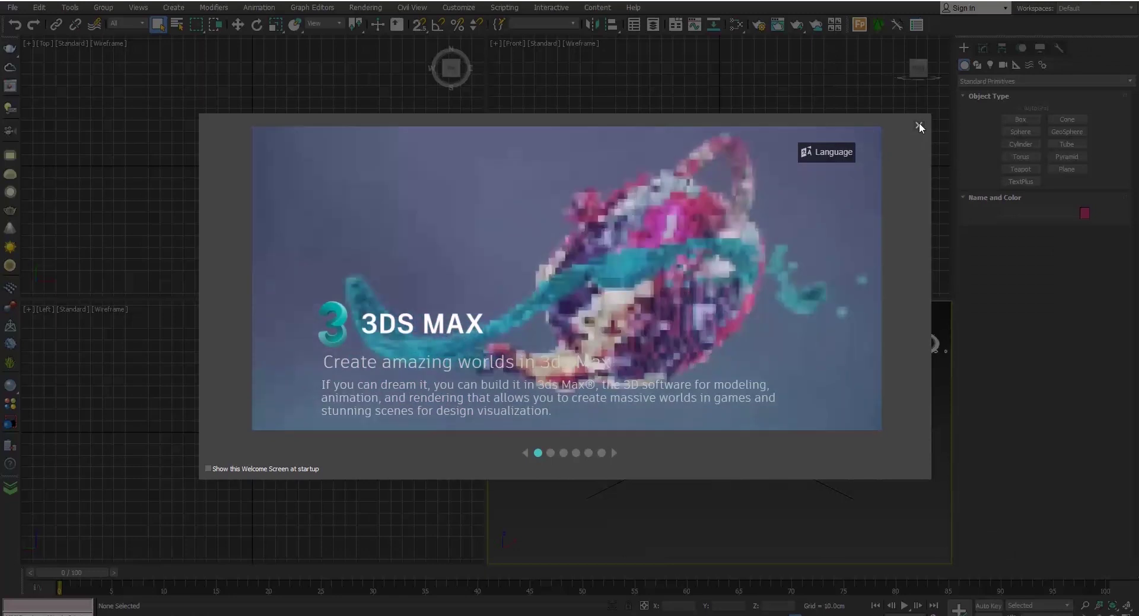
click(919, 124)
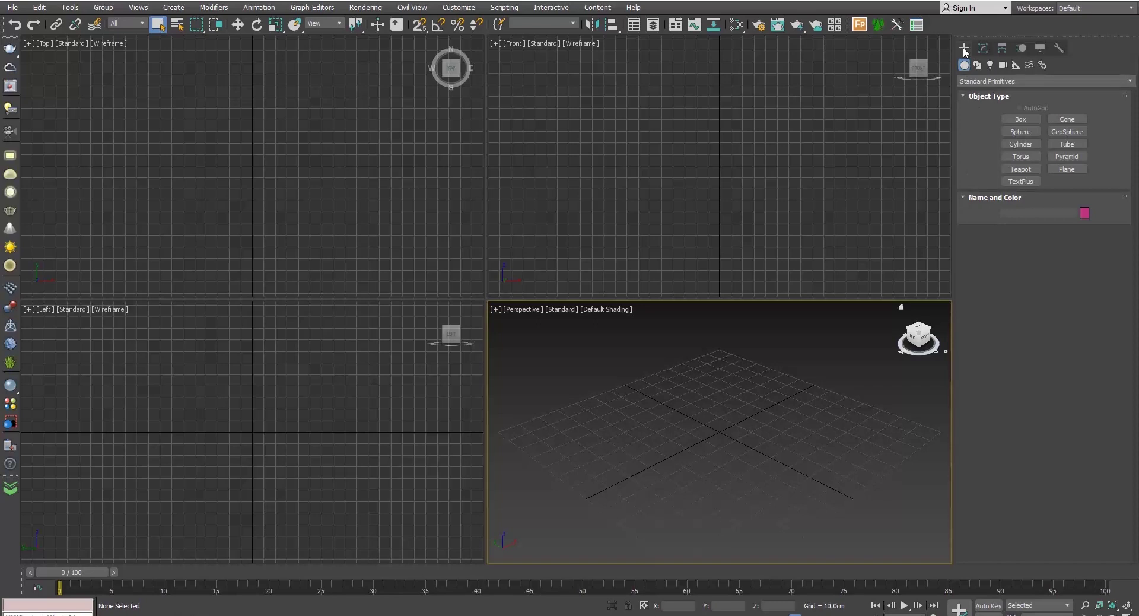
View the object modification area of the command panel and return to the Standard Primitives creation tools.
click(982, 48)
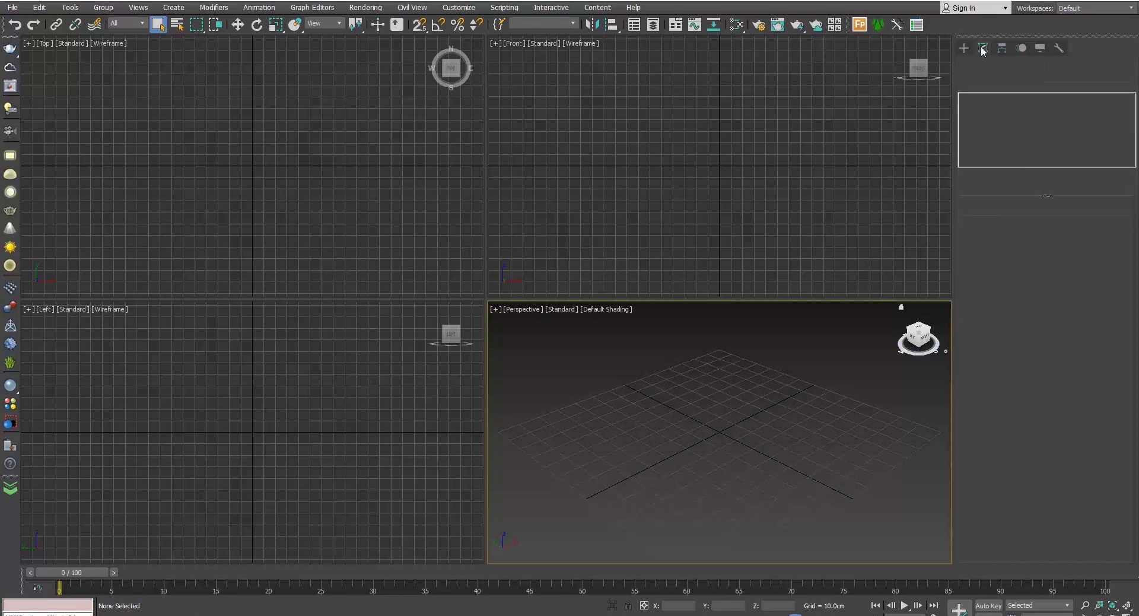
click(966, 47)
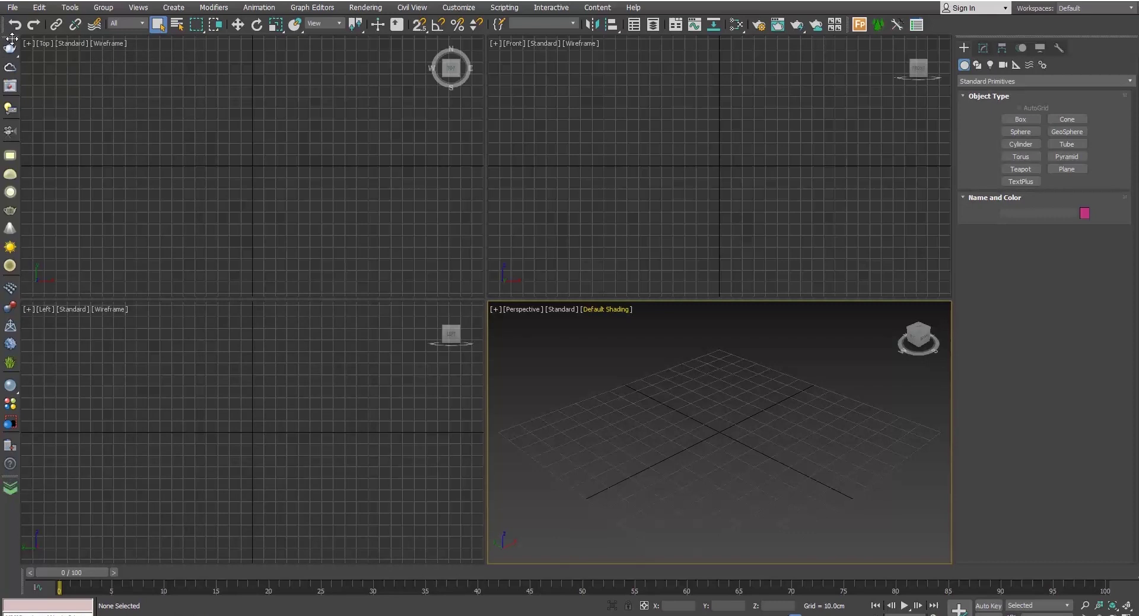
Float the V-Ray toolbar over the viewports and dock it back vertically along the window edge in its original place.
drag(12, 38, 224, 170)
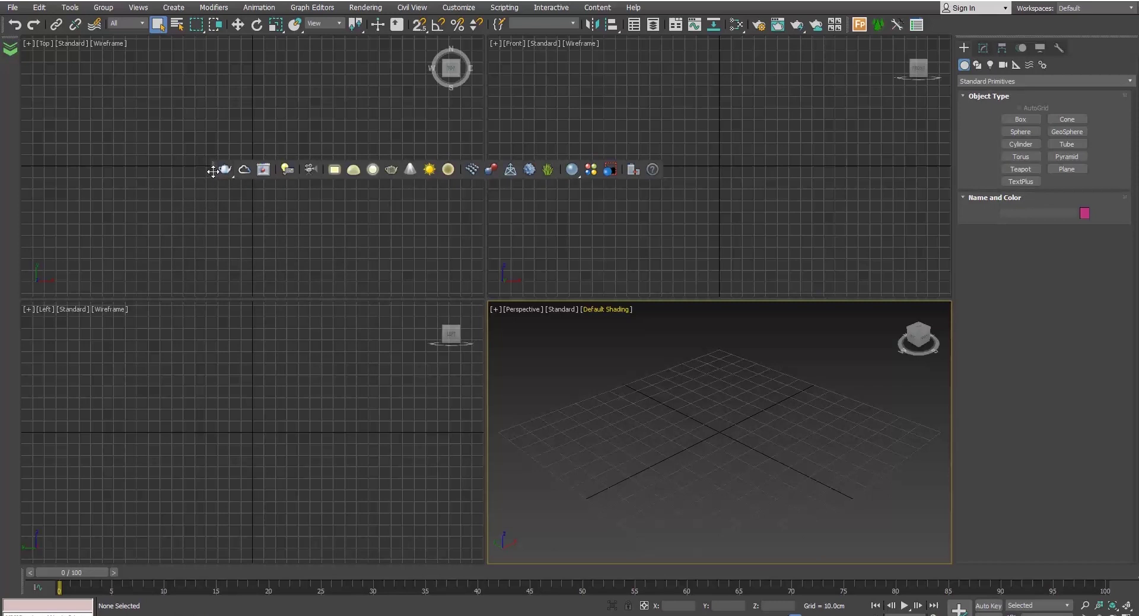
drag(213, 171, 23, 55)
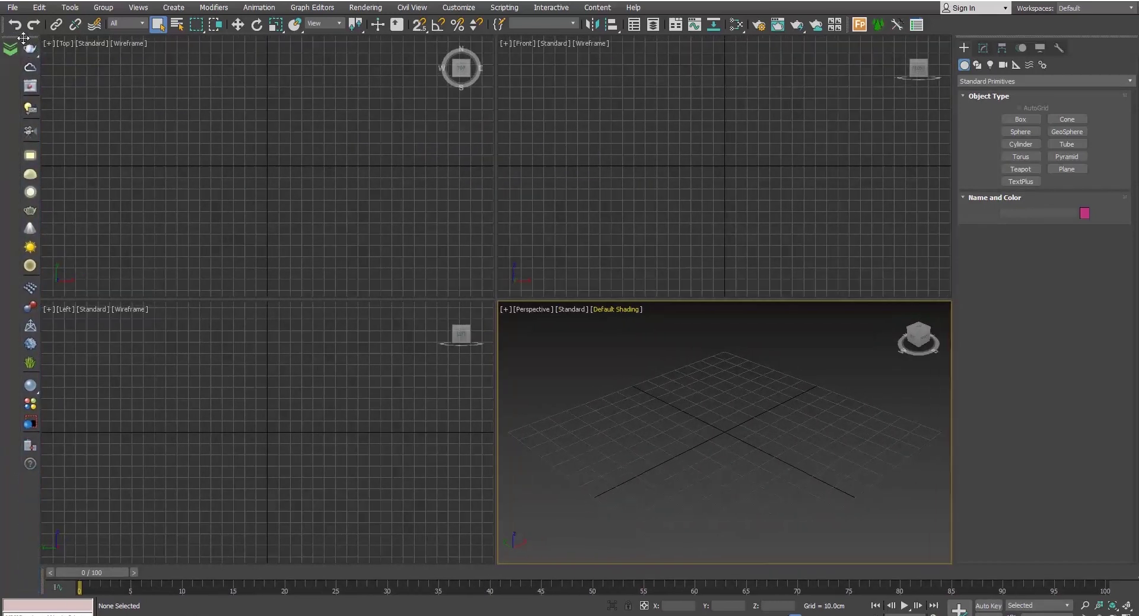
drag(29, 37, 10, 42)
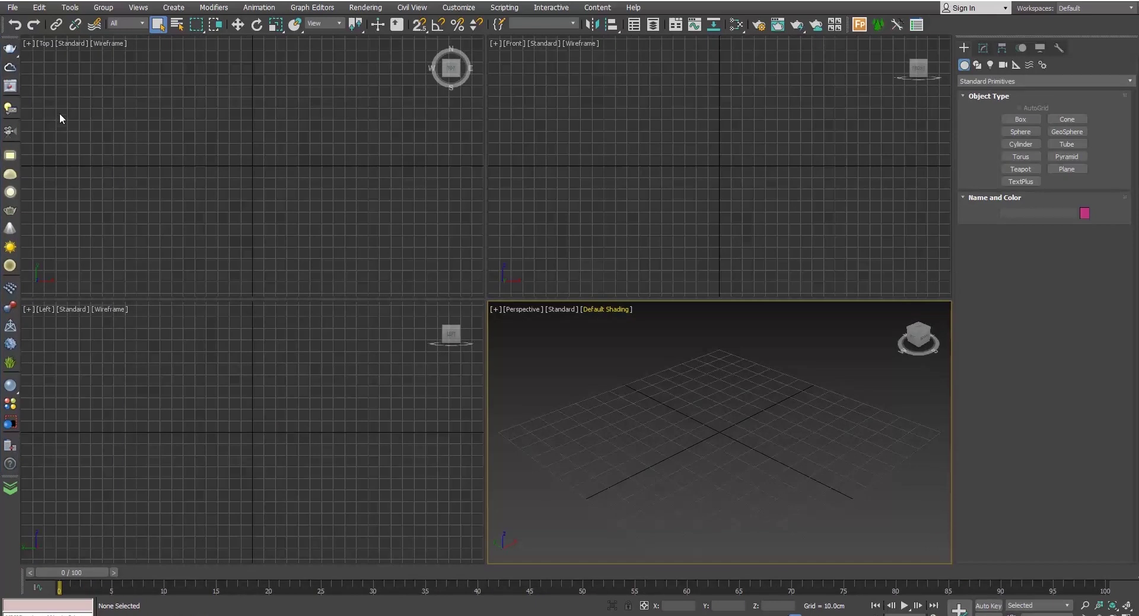
Hide the Command Panel from the interface and show it again.
right_click(952, 24)
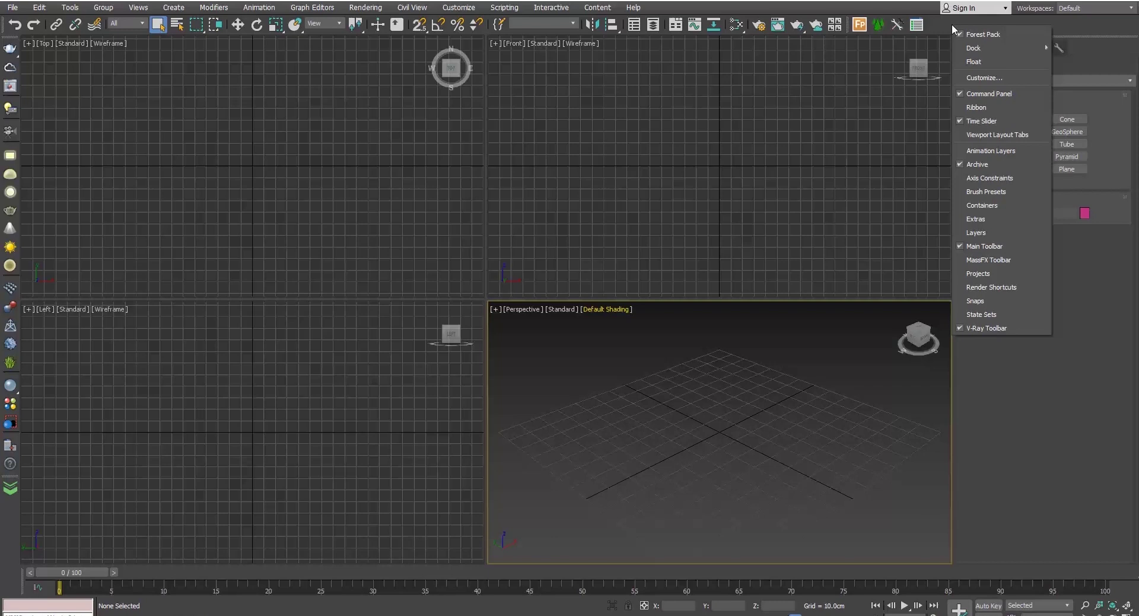
right_click(940, 26)
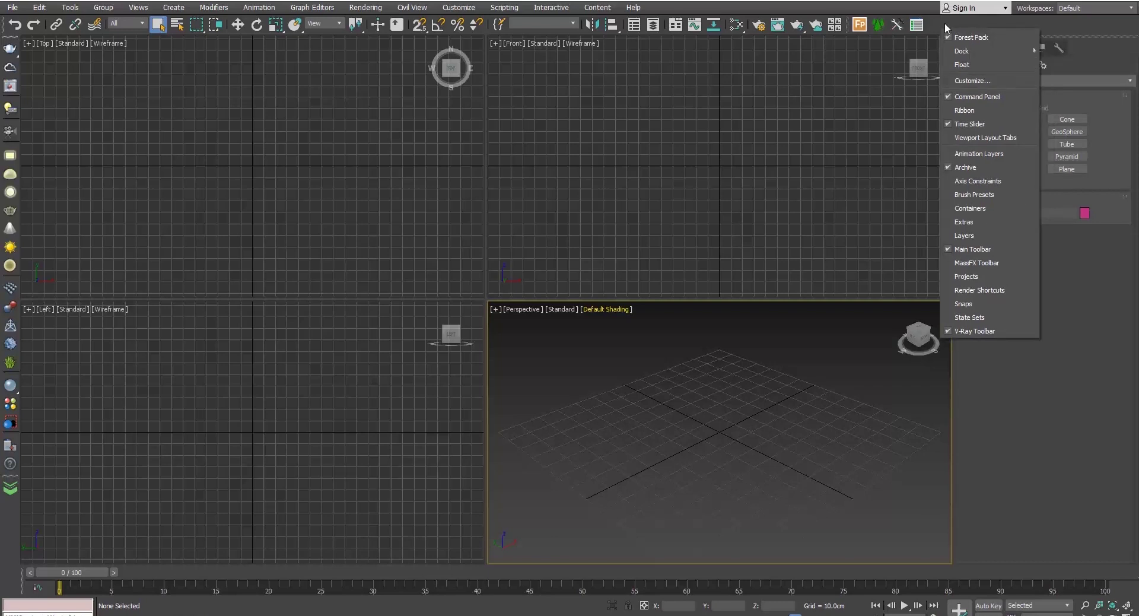
click(1010, 96)
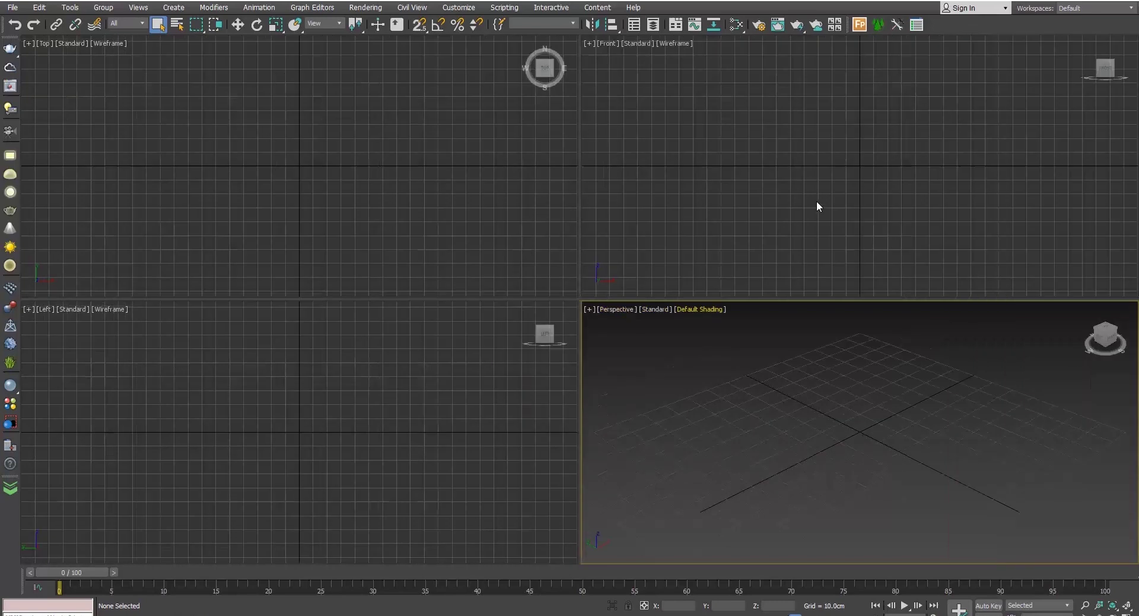
right_click(949, 28)
click(1007, 96)
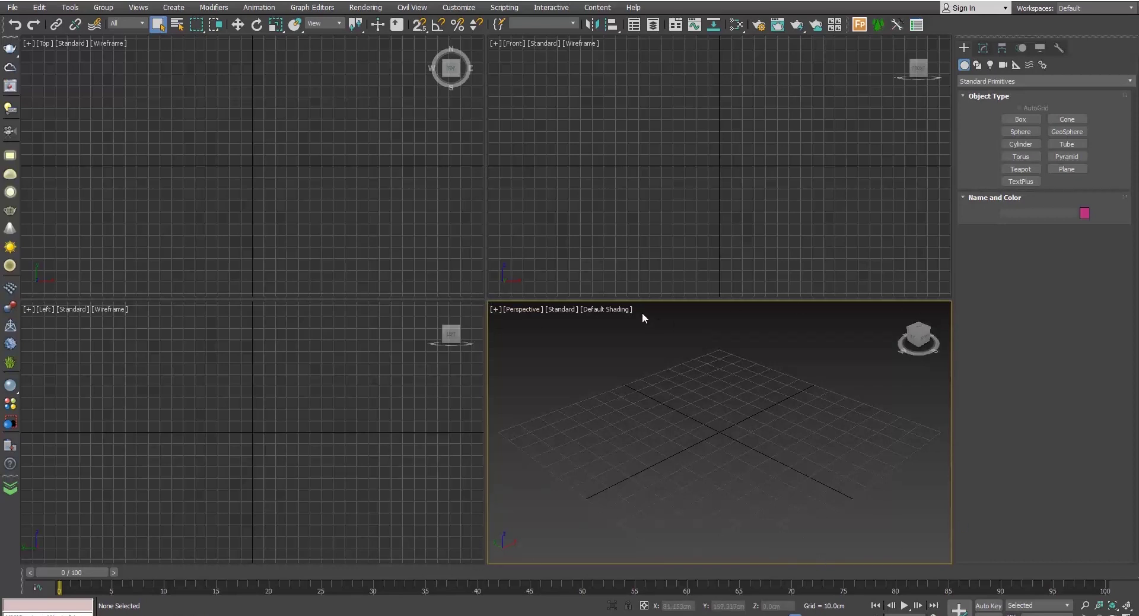
Make the Top, Front and Perspective viewports active one after another.
click(317, 184)
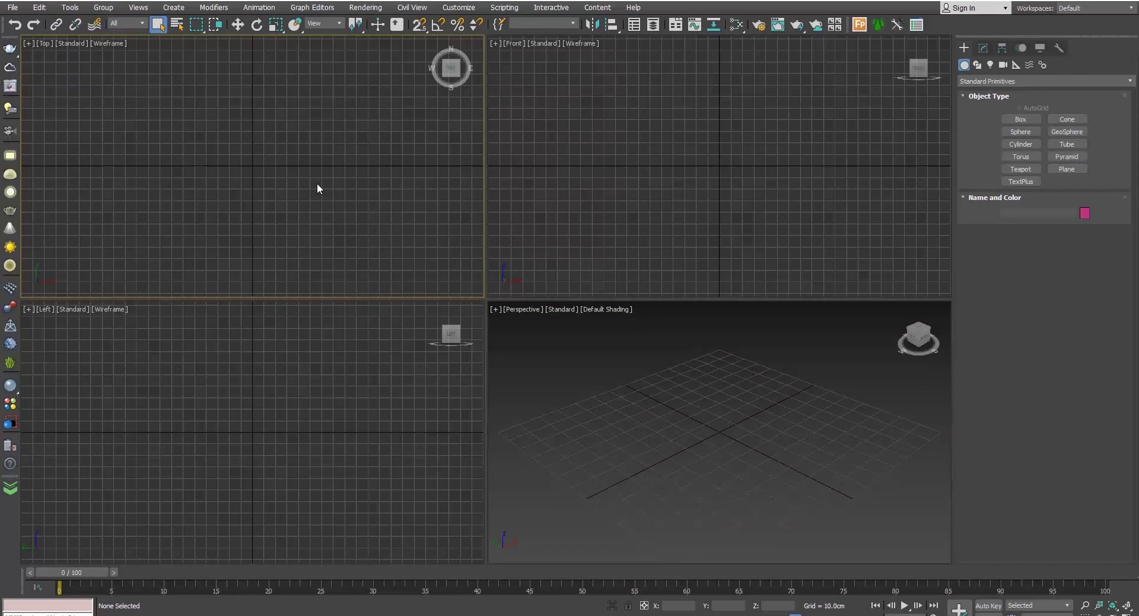
click(577, 178)
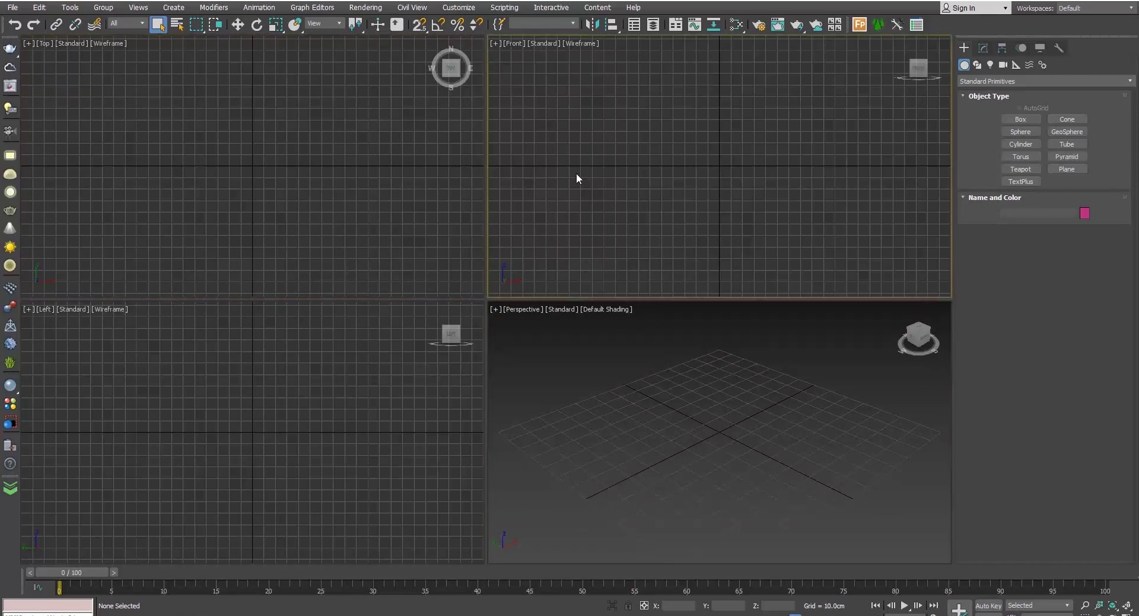
click(613, 343)
Maximize the Perspective viewport and restore the four-viewport layout, two times in a row.
key(alt+w)
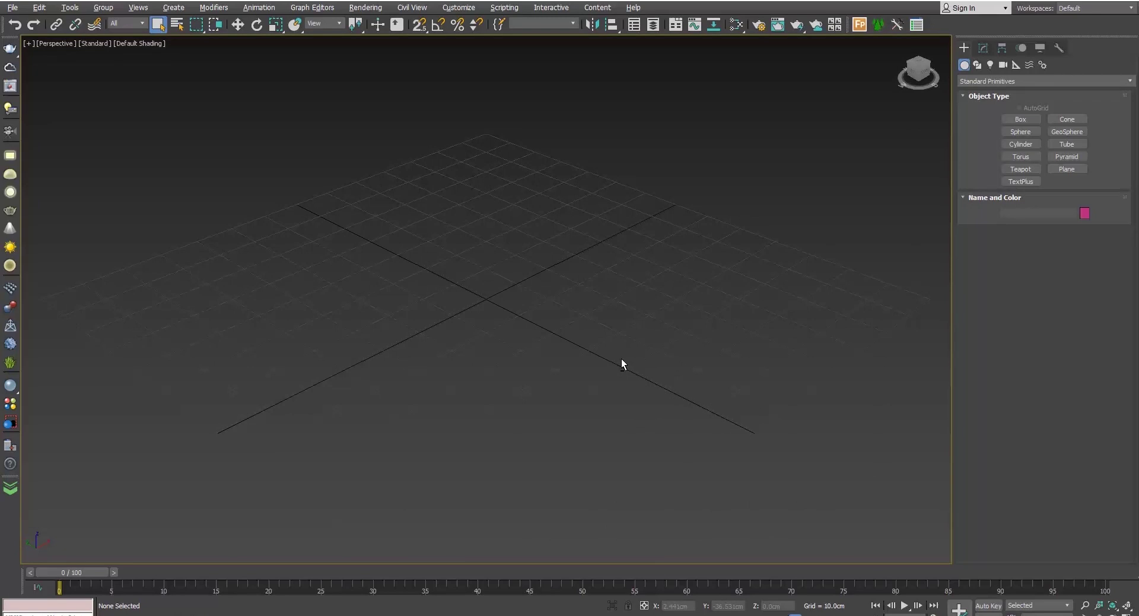
key(alt+w)
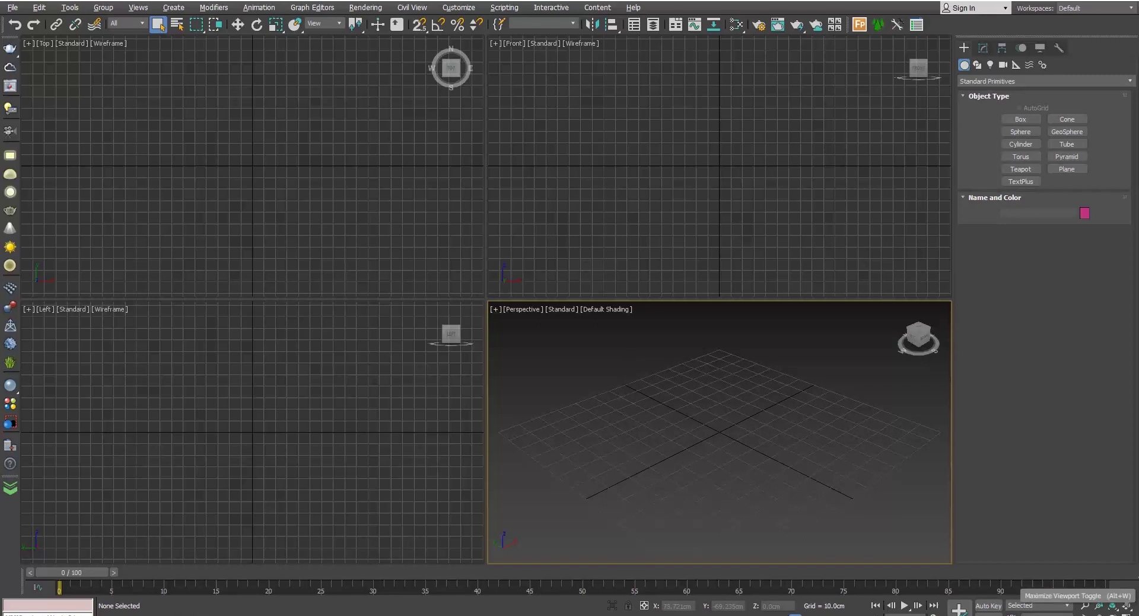
click(1127, 606)
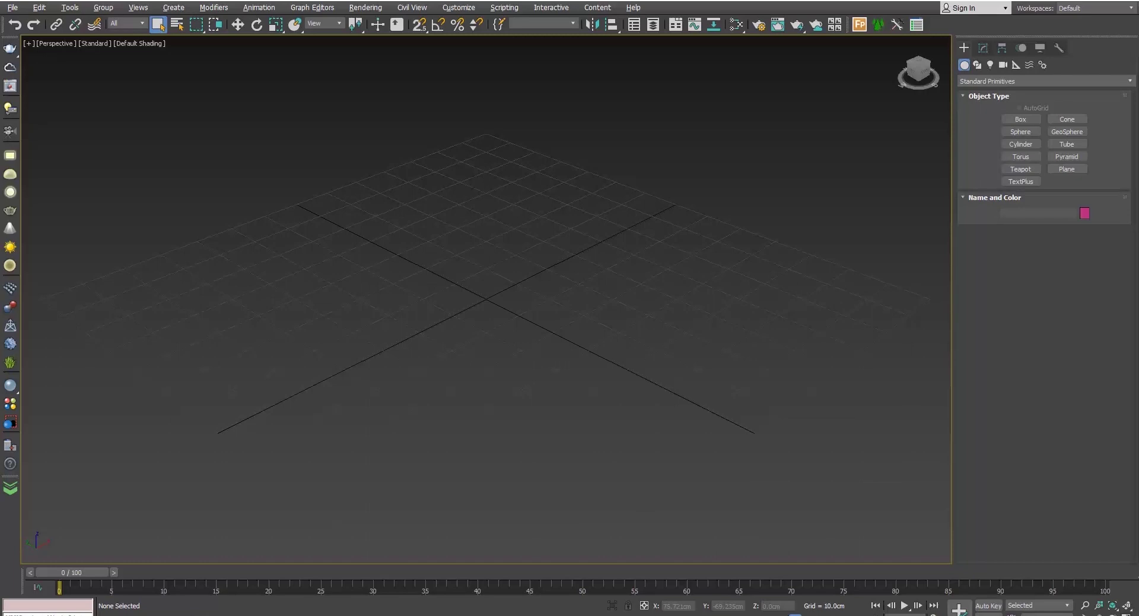
click(1127, 606)
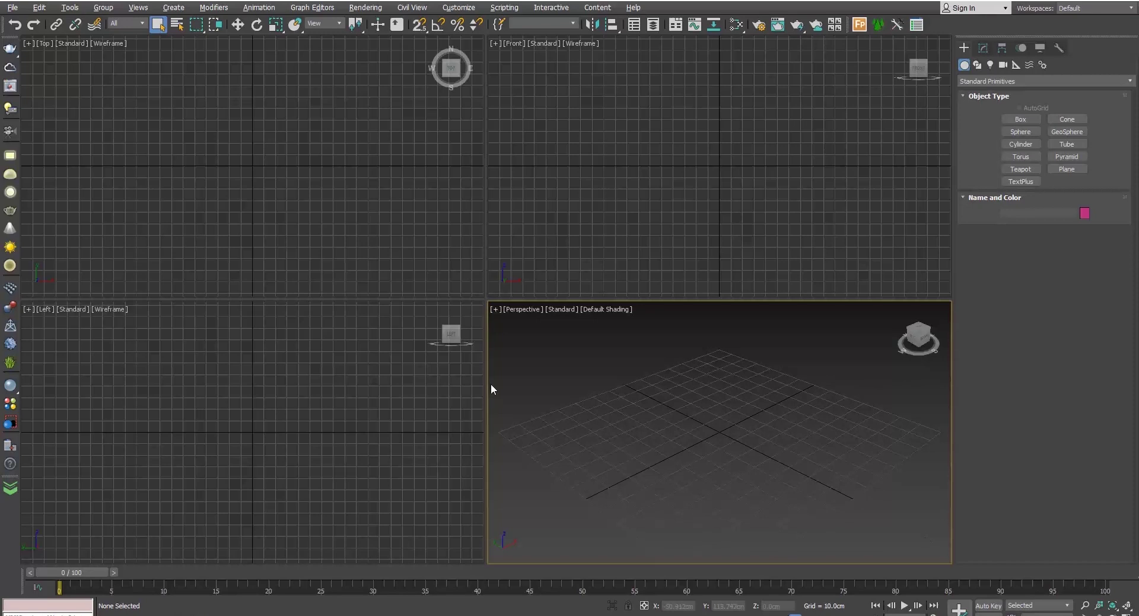
Resize the viewports by moving their shared borders, and reset the layout to four equal viewports.
drag(486, 278, 370, 261)
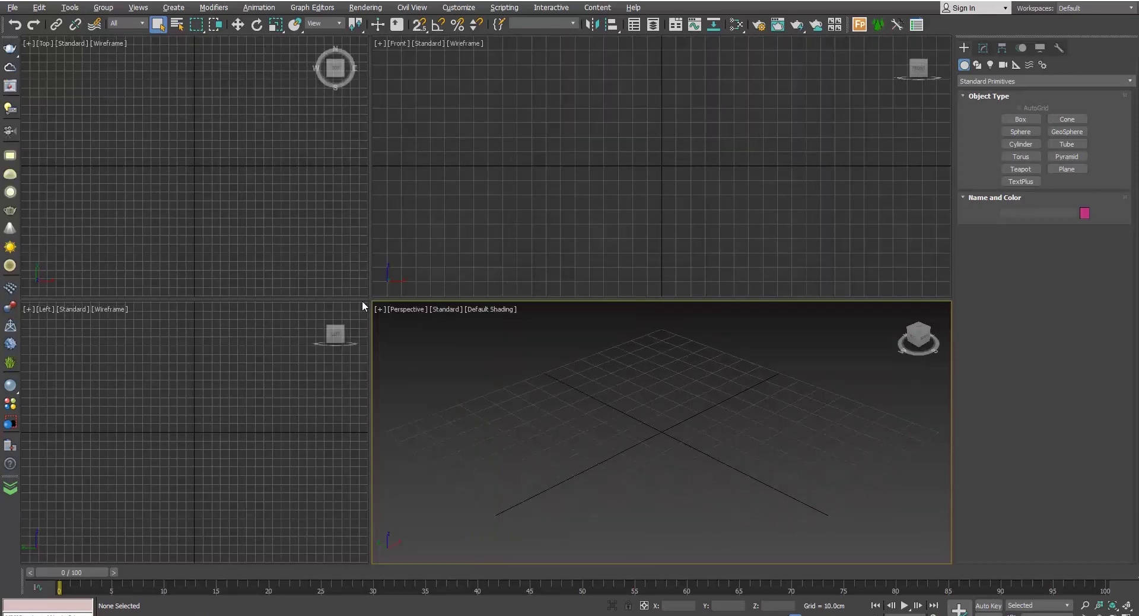
drag(370, 300, 571, 382)
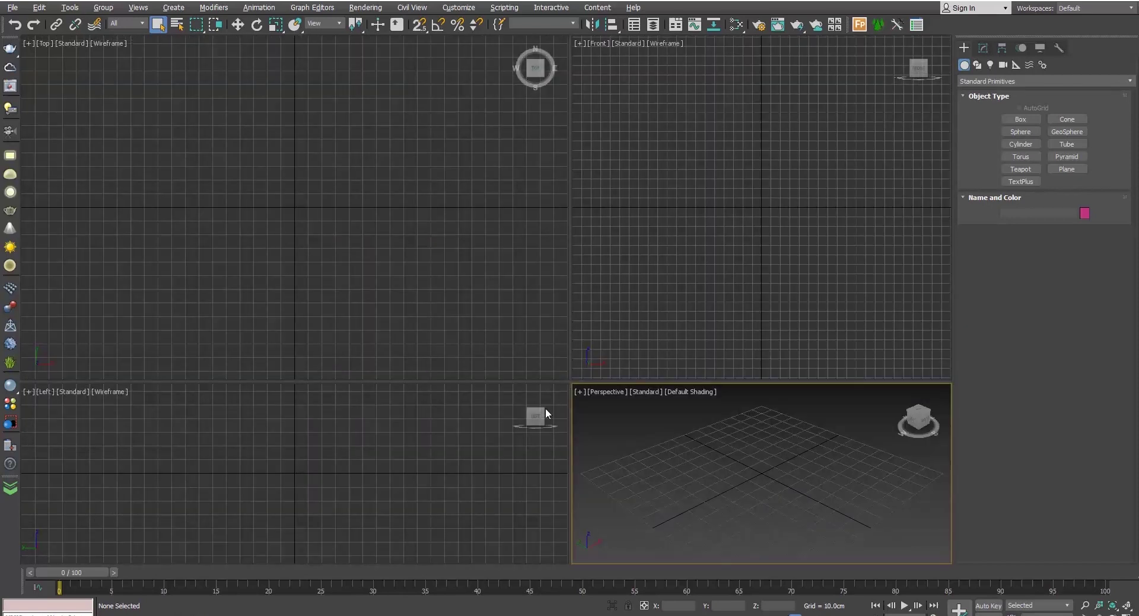
right_click(569, 382)
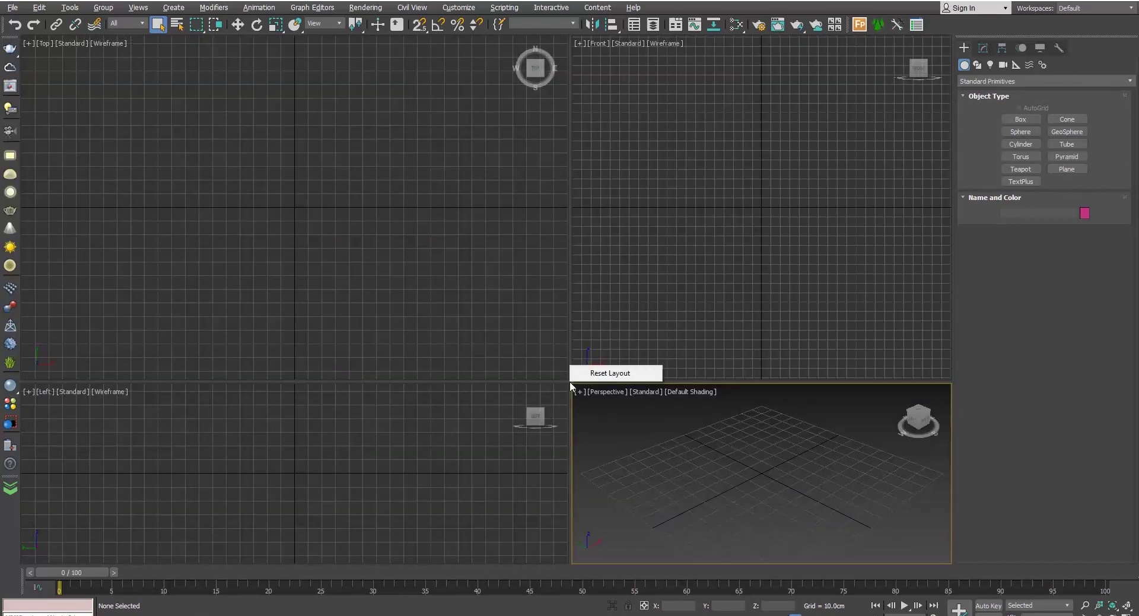
click(605, 374)
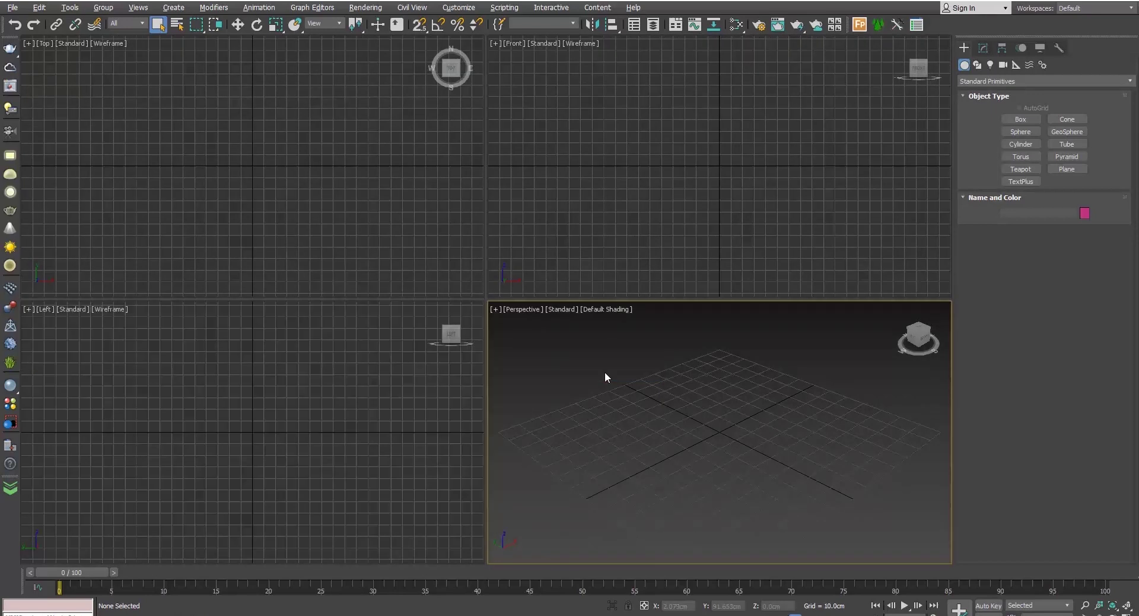
Maximize and restore the Perspective viewport using its general viewport options.
click(496, 310)
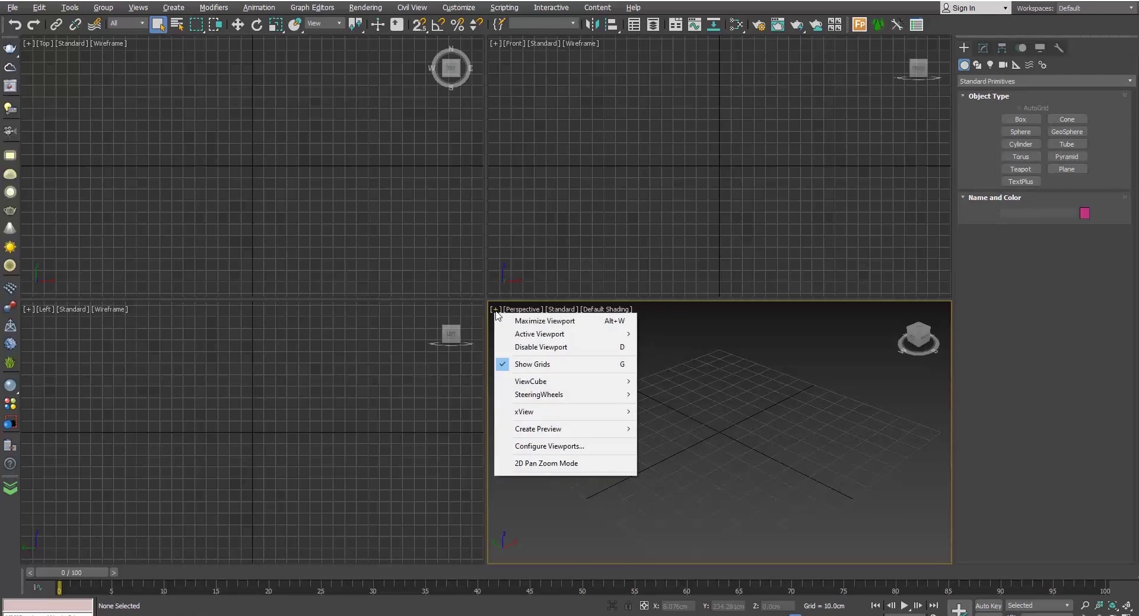
click(534, 321)
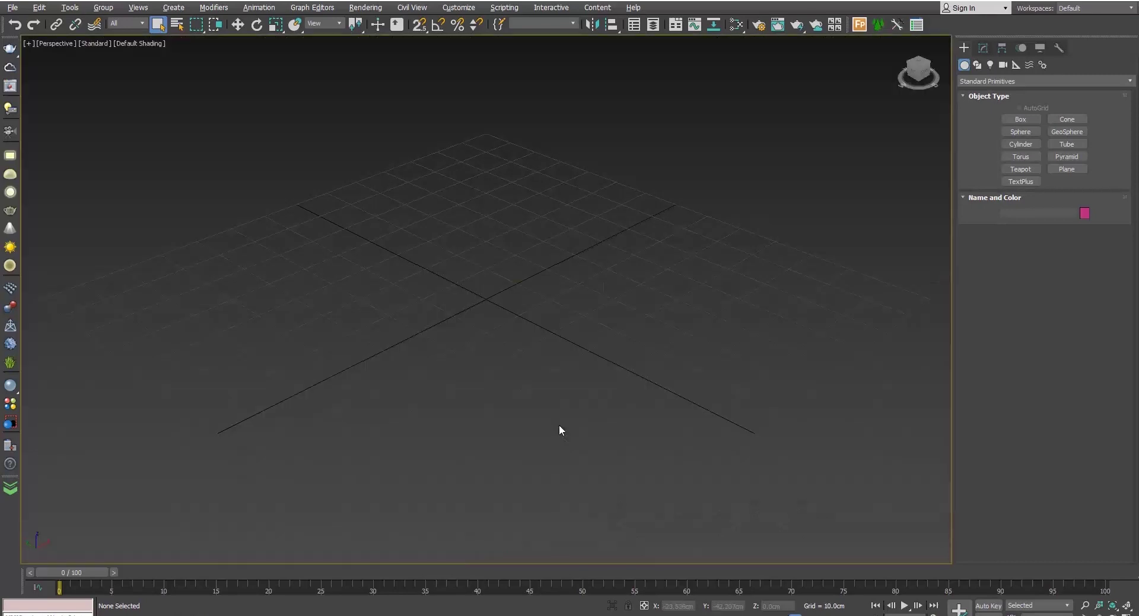
click(29, 44)
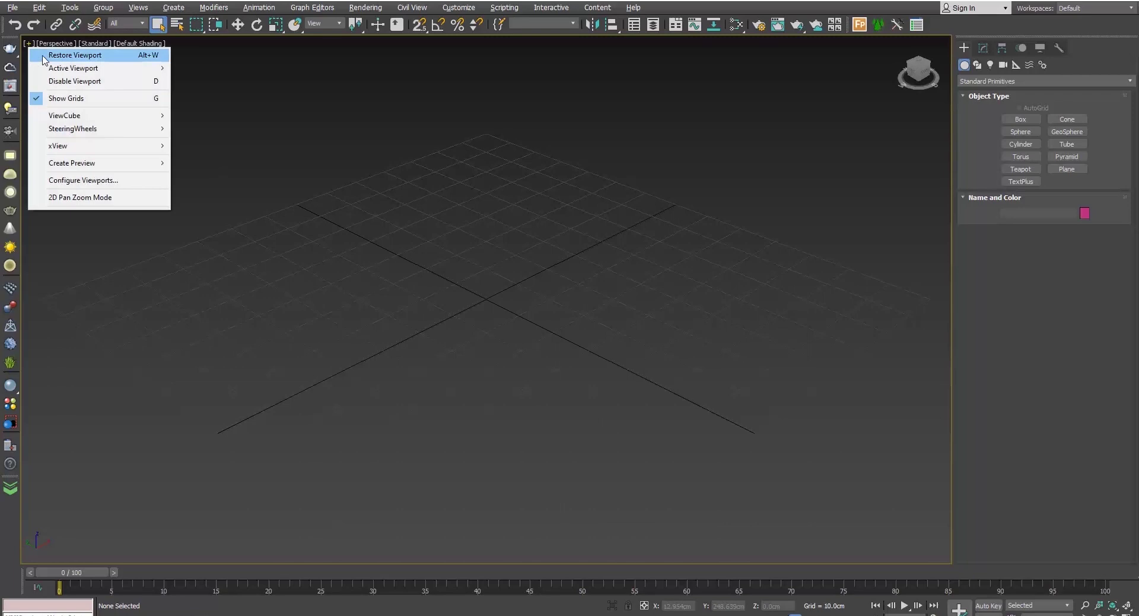
click(57, 55)
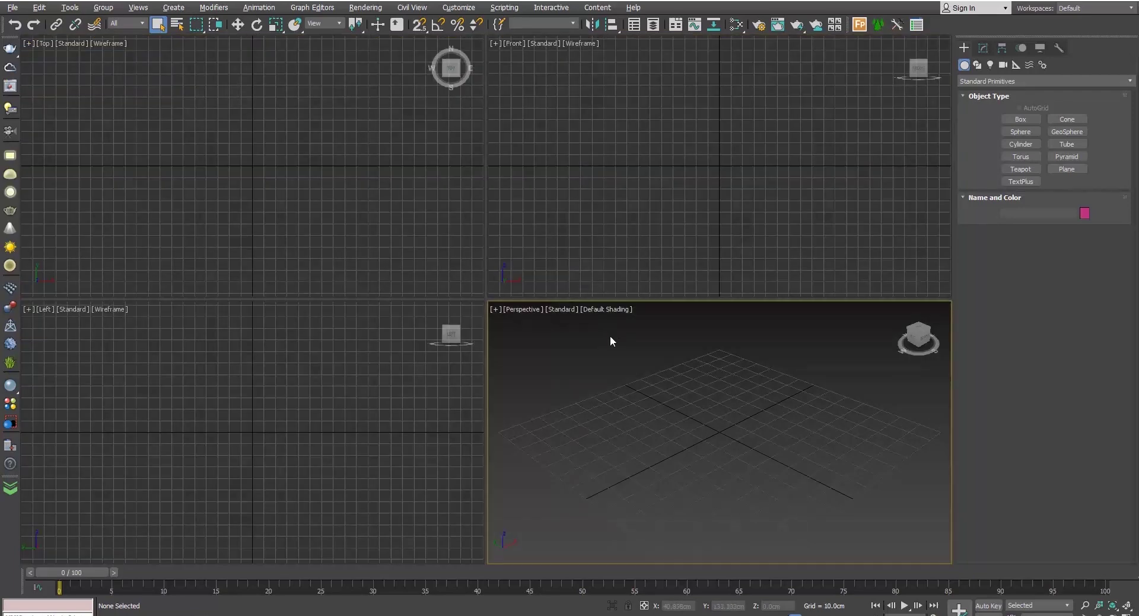
Switch the active viewport from Perspective to Top using the Active Viewport option.
click(499, 310)
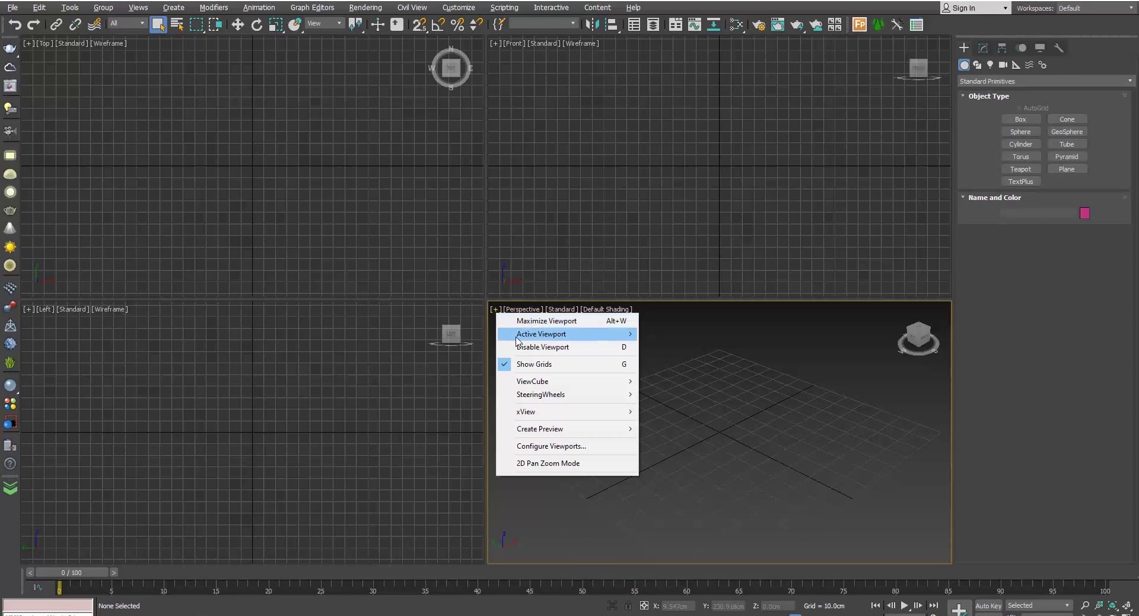
mouse_move(574, 335)
click(668, 335)
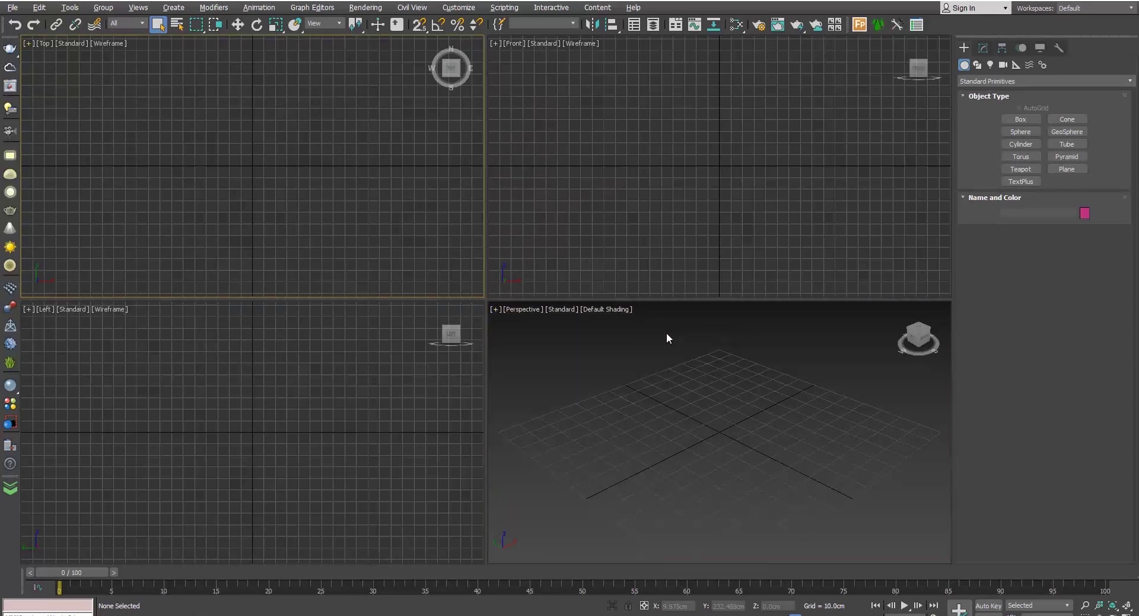
Disable the Perspective viewport, and create a box about 79 cm long, 87 cm wide and 66 cm high in the Top viewport.
click(496, 309)
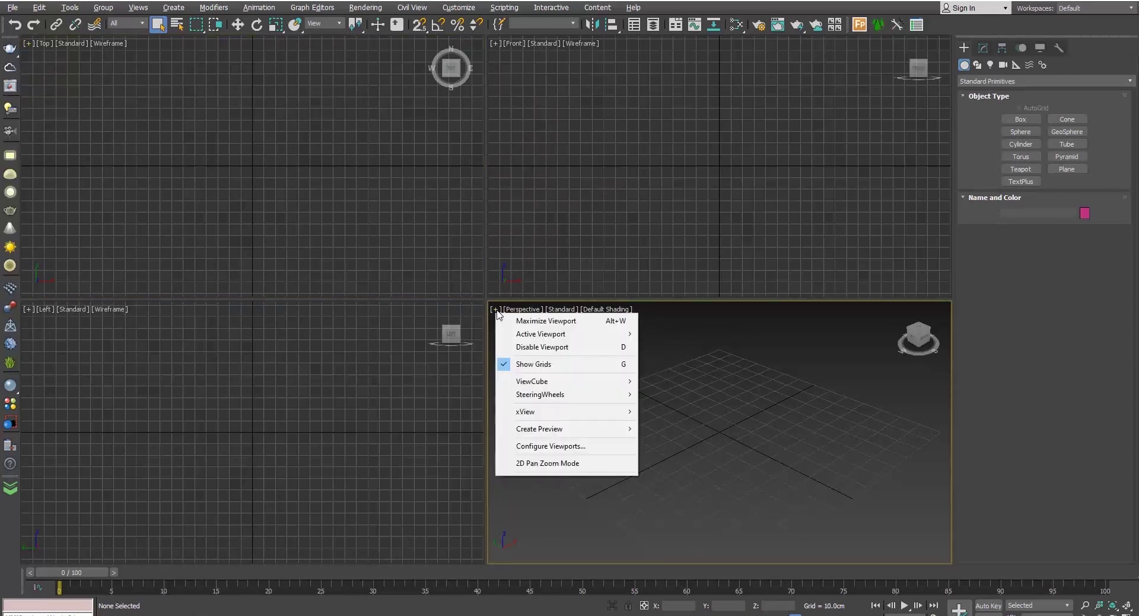
click(570, 347)
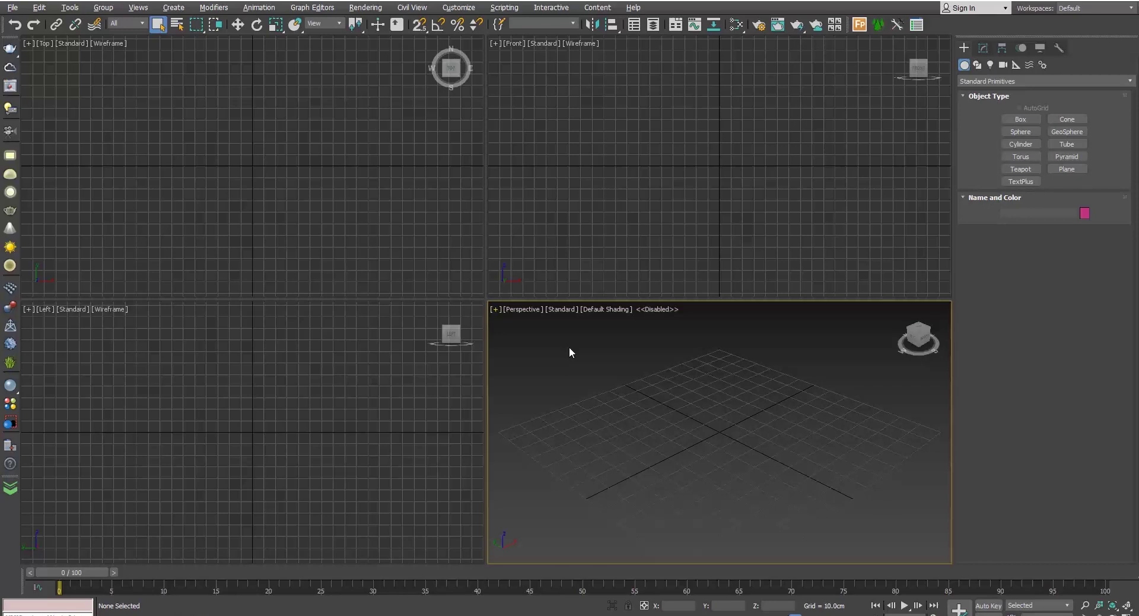
click(1021, 119)
drag(286, 139, 184, 229)
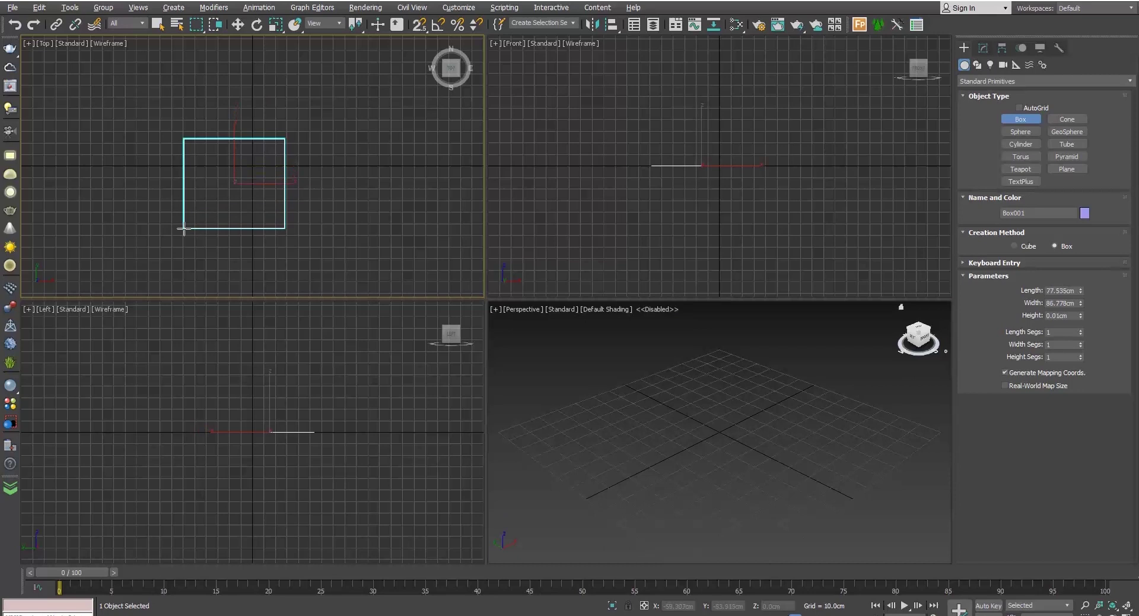
click(198, 153)
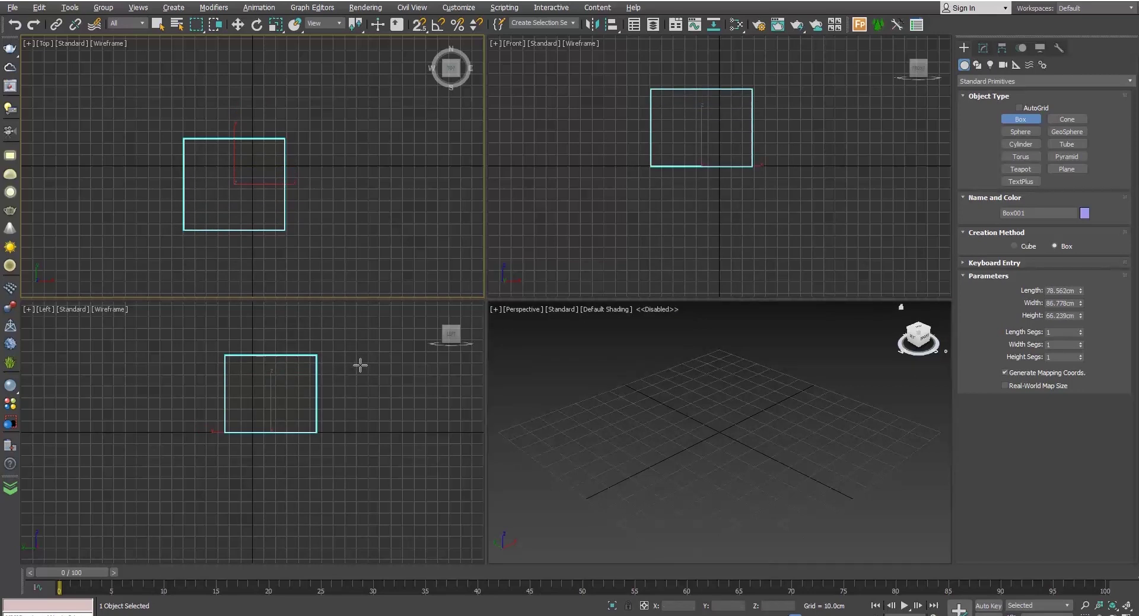
click(736, 392)
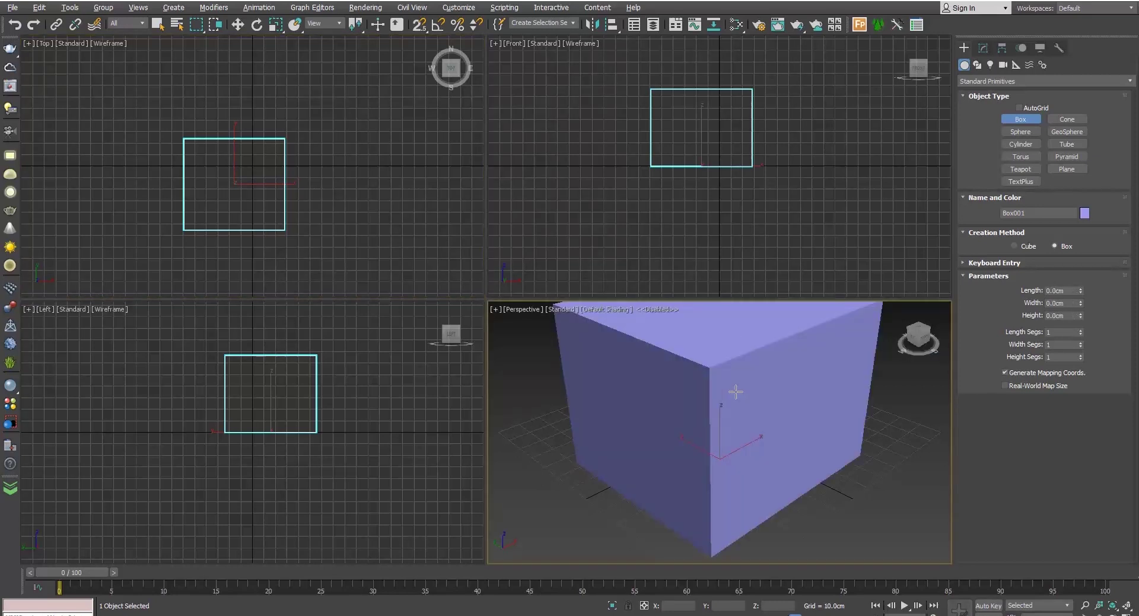
scroll(735, 392, down, 5)
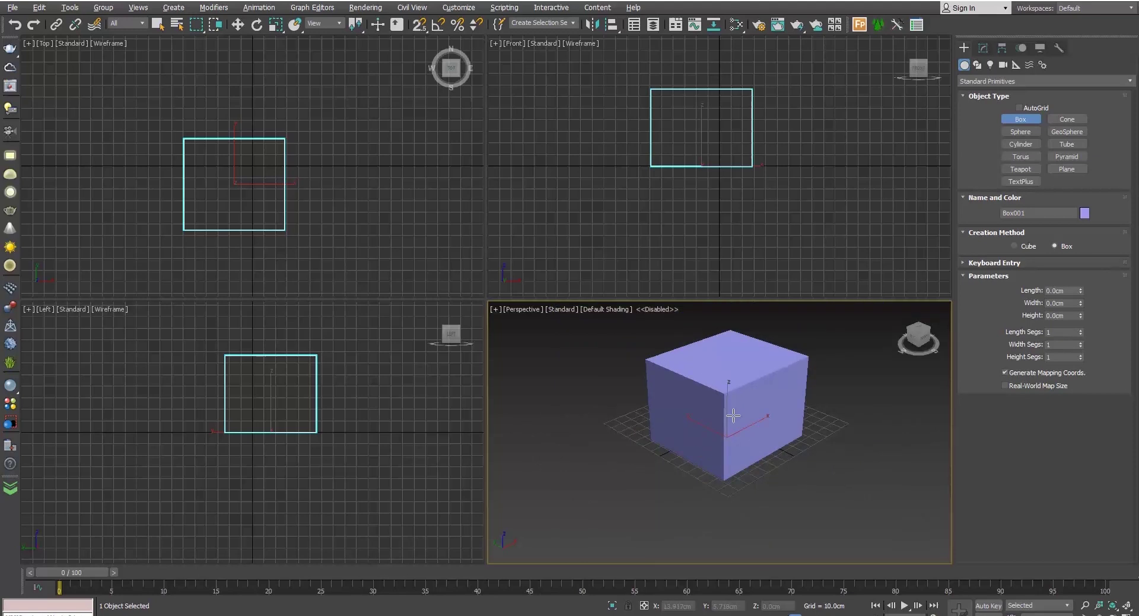
Move the box in the Top viewport to about X -126.5 cm, Y 48.8 cm, and refresh the disabled Perspective viewport.
click(373, 231)
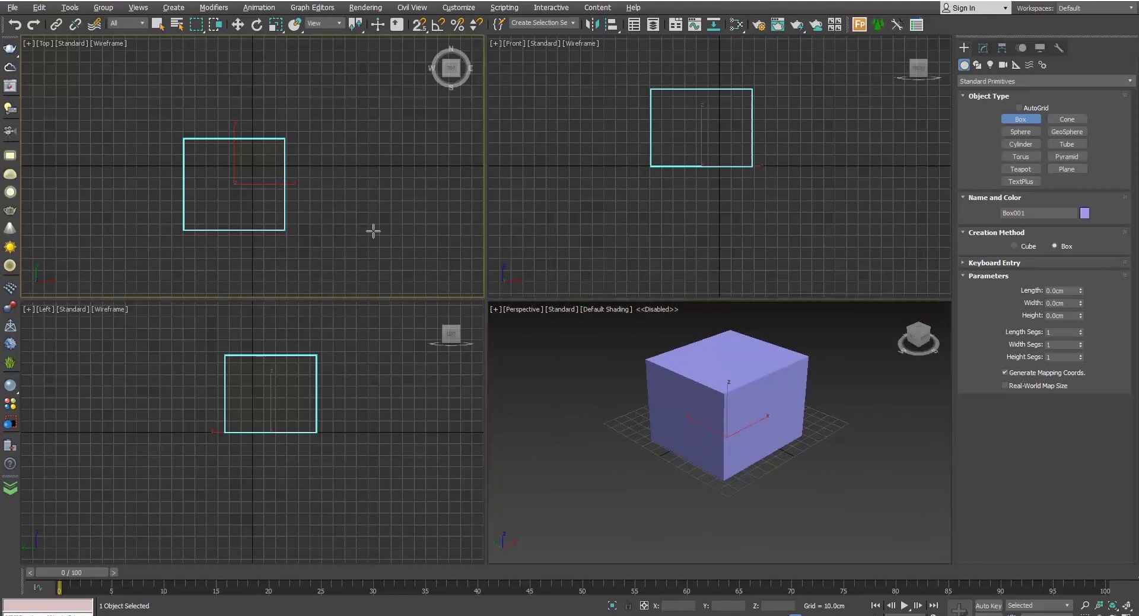
click(237, 25)
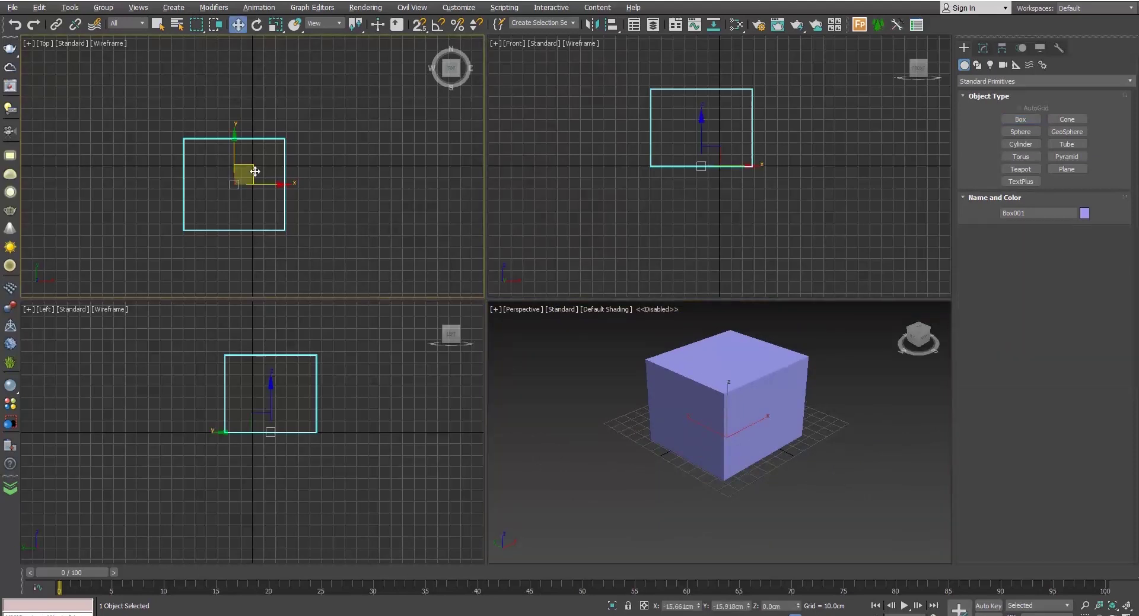
drag(256, 172, 127, 97)
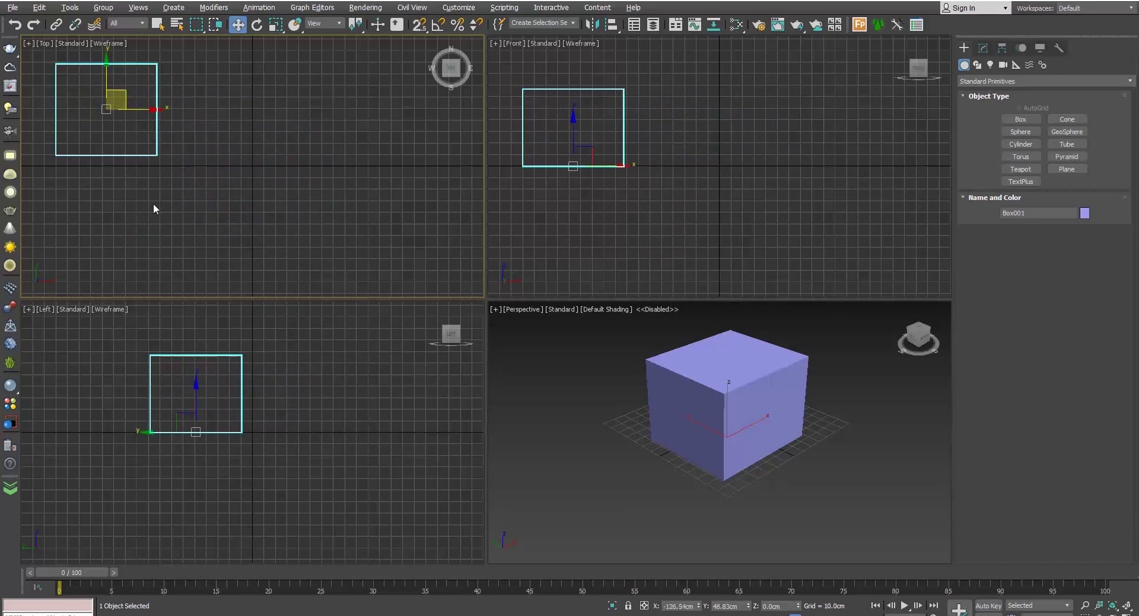
click(556, 397)
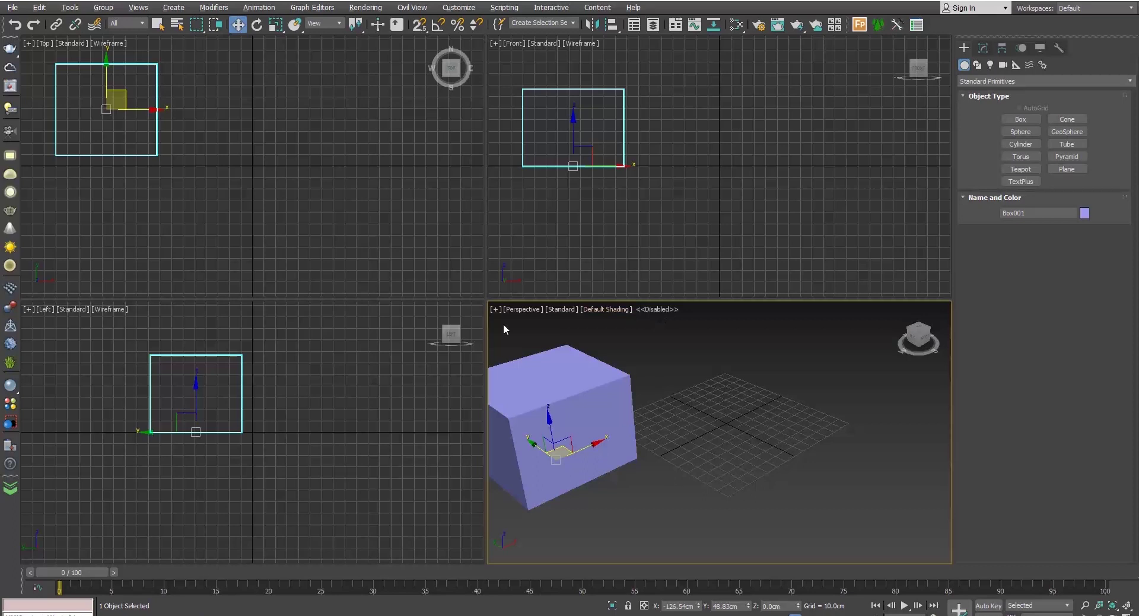
Re-enable the Perspective viewport and bring the whole box into its view.
click(495, 308)
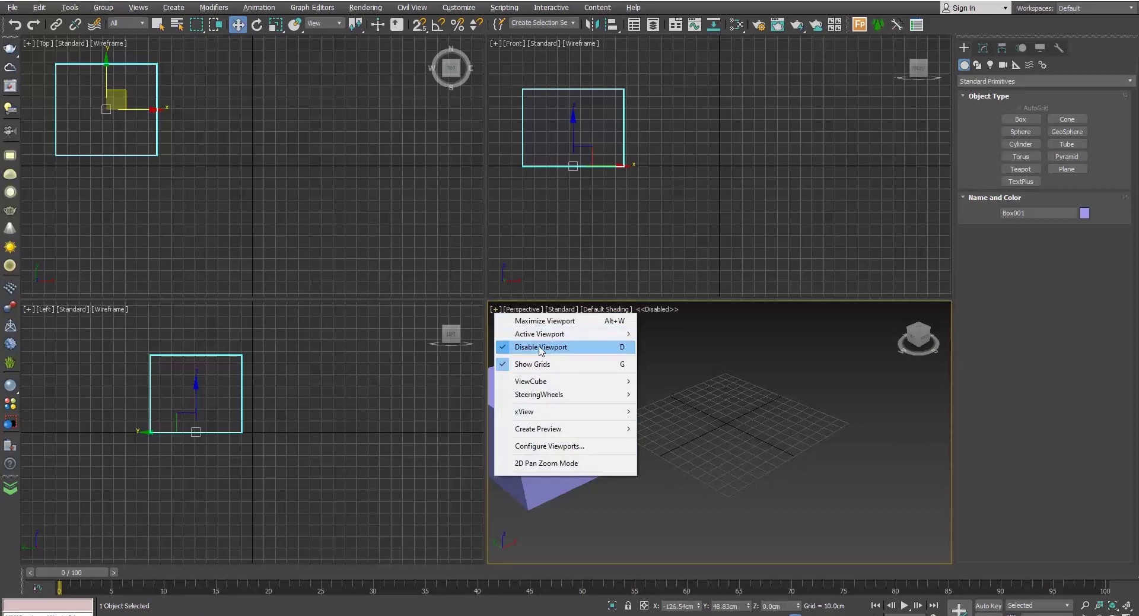
click(623, 349)
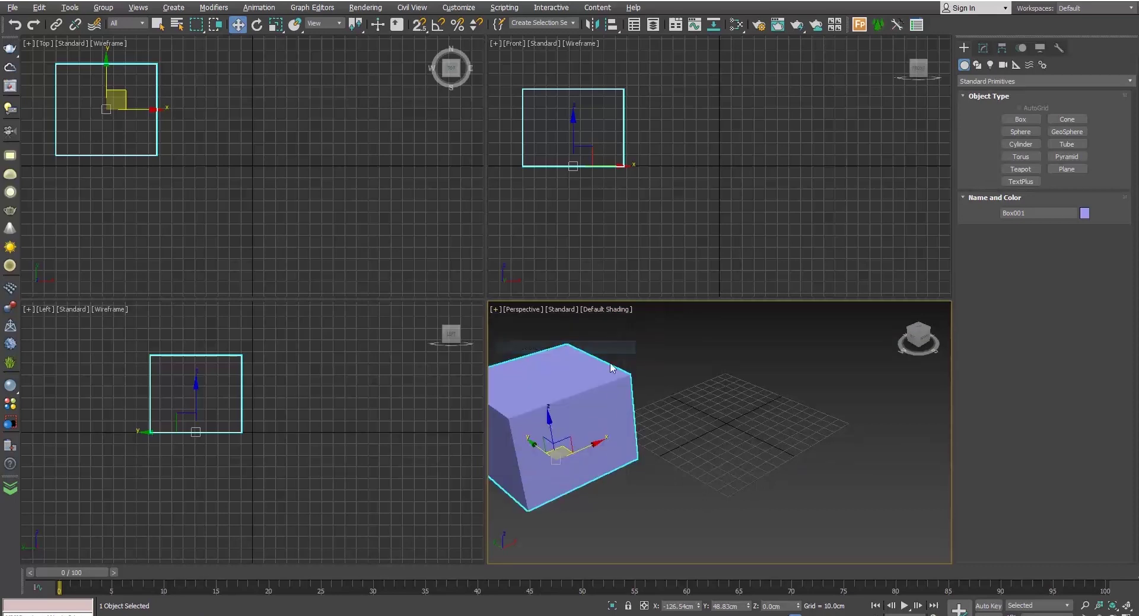
middle_drag(580, 393, 677, 394)
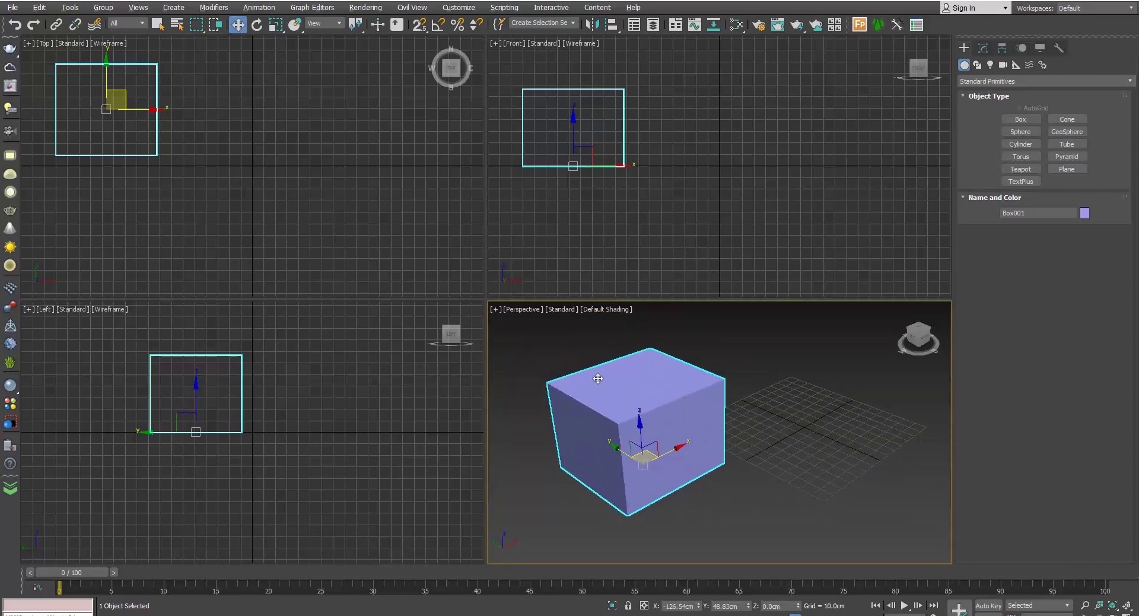
Hide the grid in the Perspective viewport and in the Top viewport.
click(494, 309)
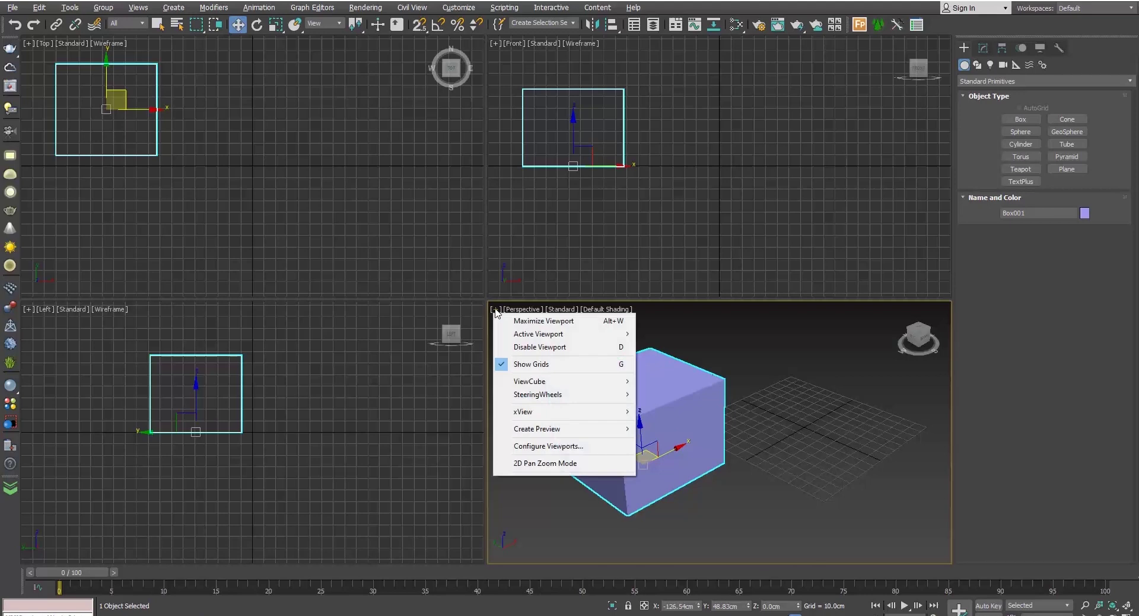
click(541, 369)
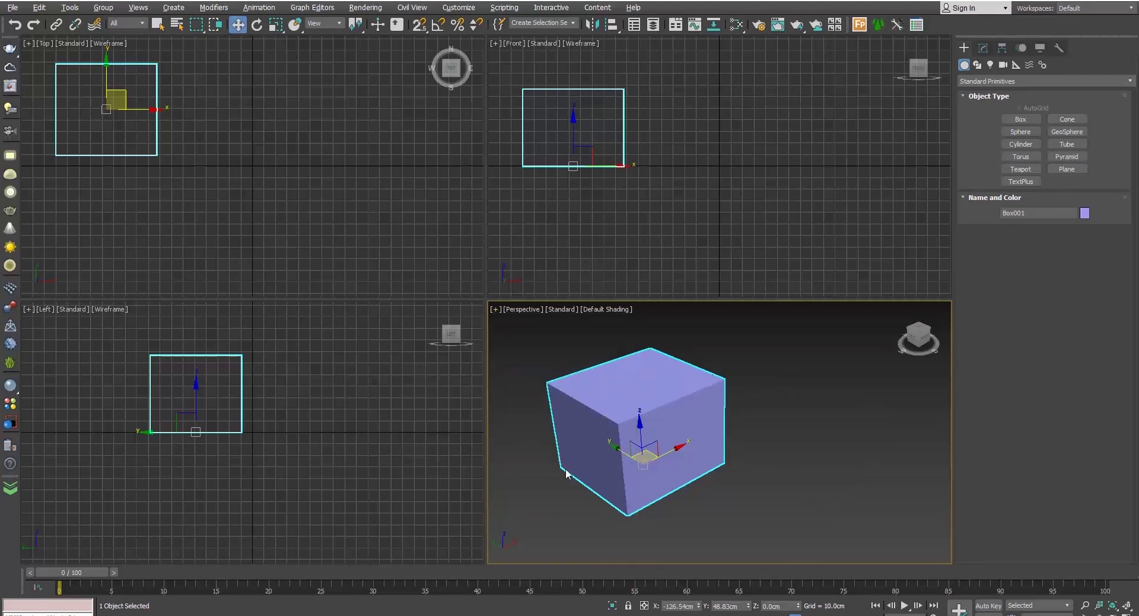
right_click(165, 148)
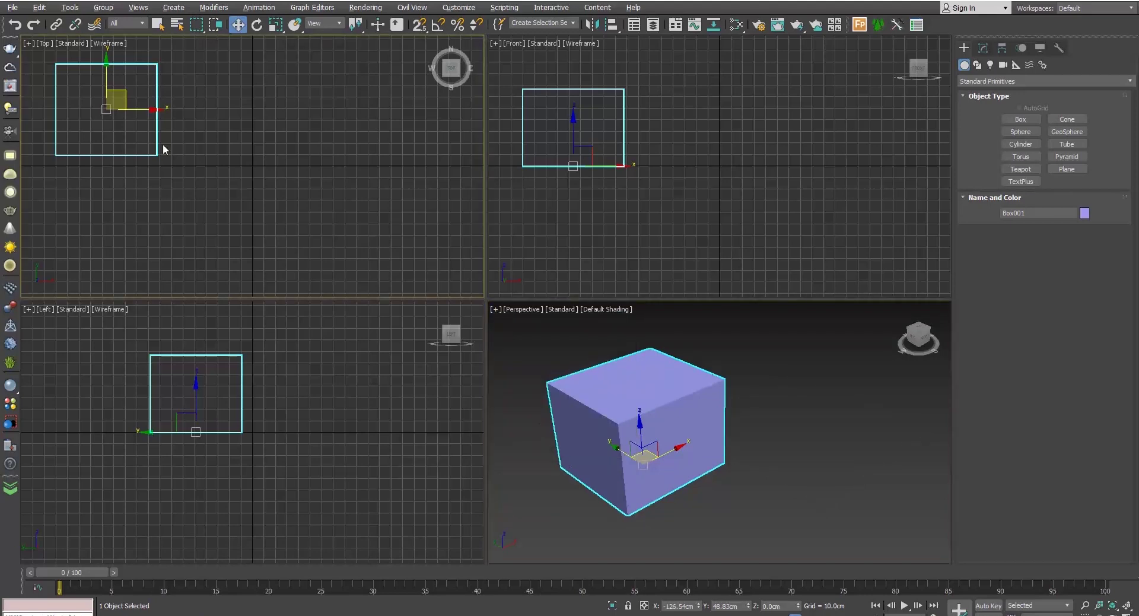
click(28, 43)
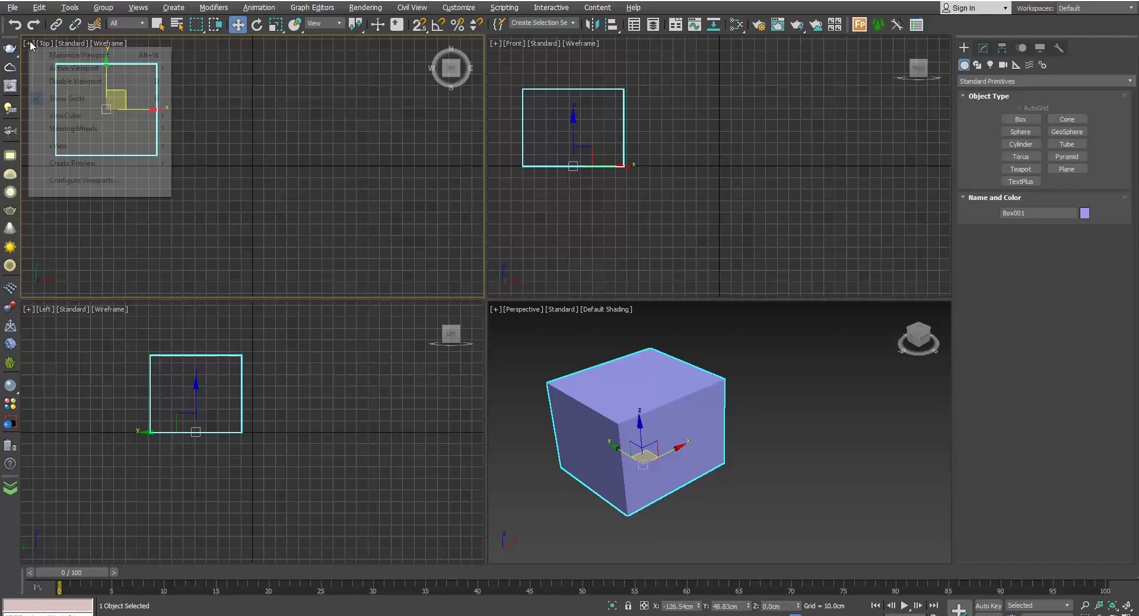
click(54, 99)
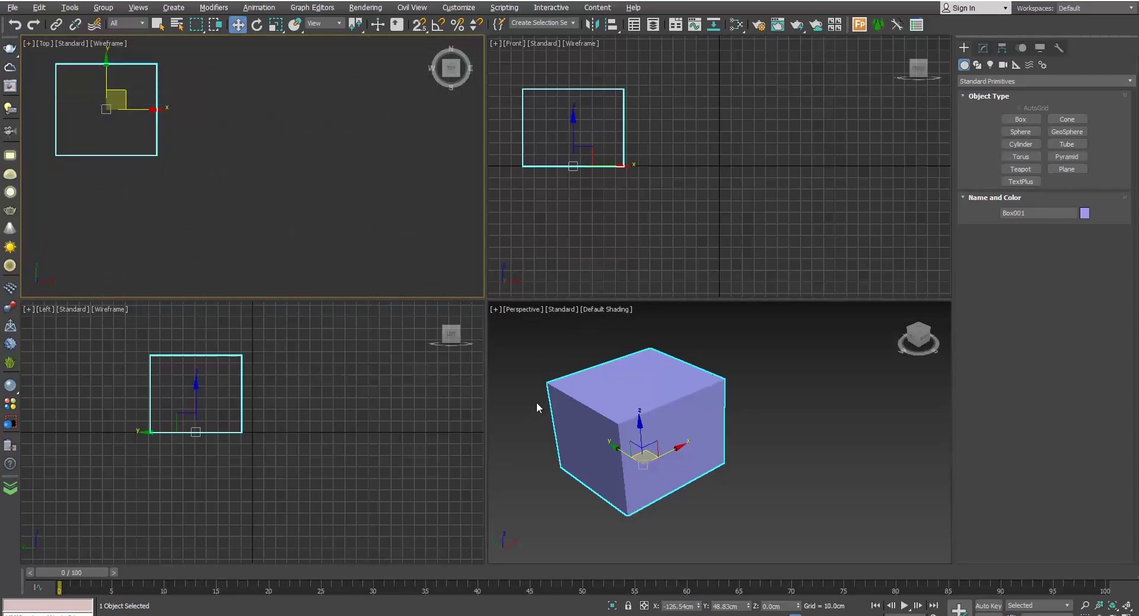
Open the viewport layout configuration and choose the layout with one large viewport above three small ones.
click(496, 310)
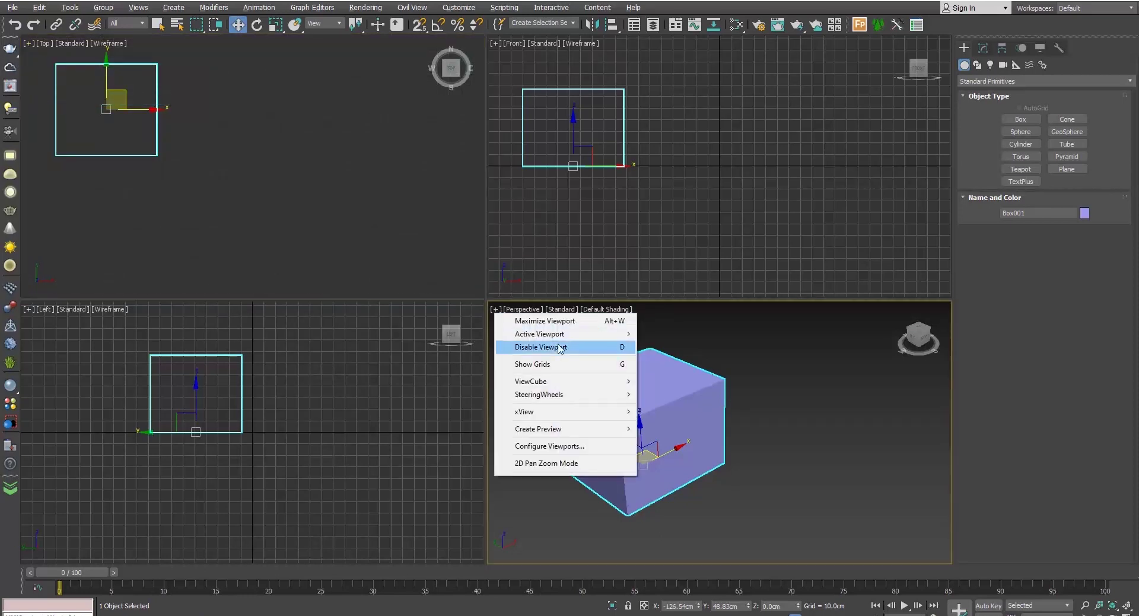
mouse_move(585, 387)
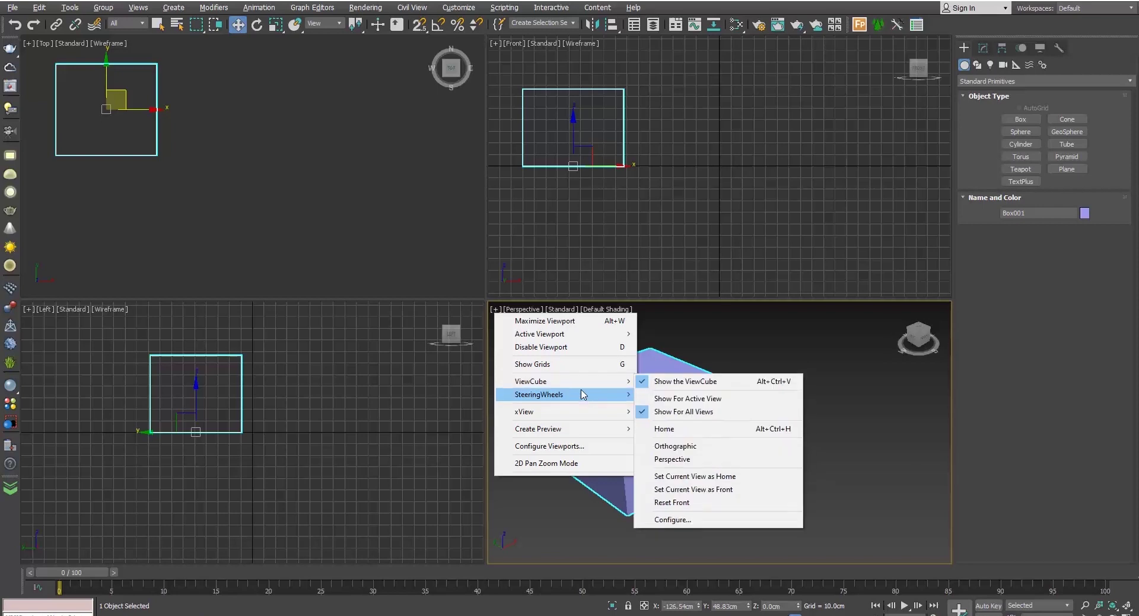
click(572, 447)
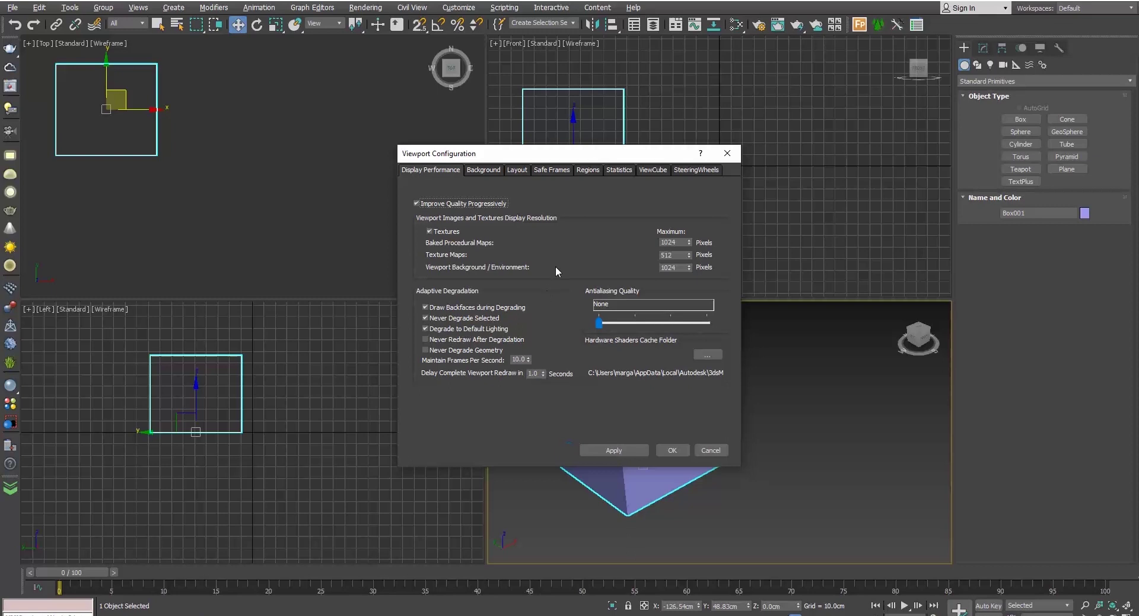
click(517, 170)
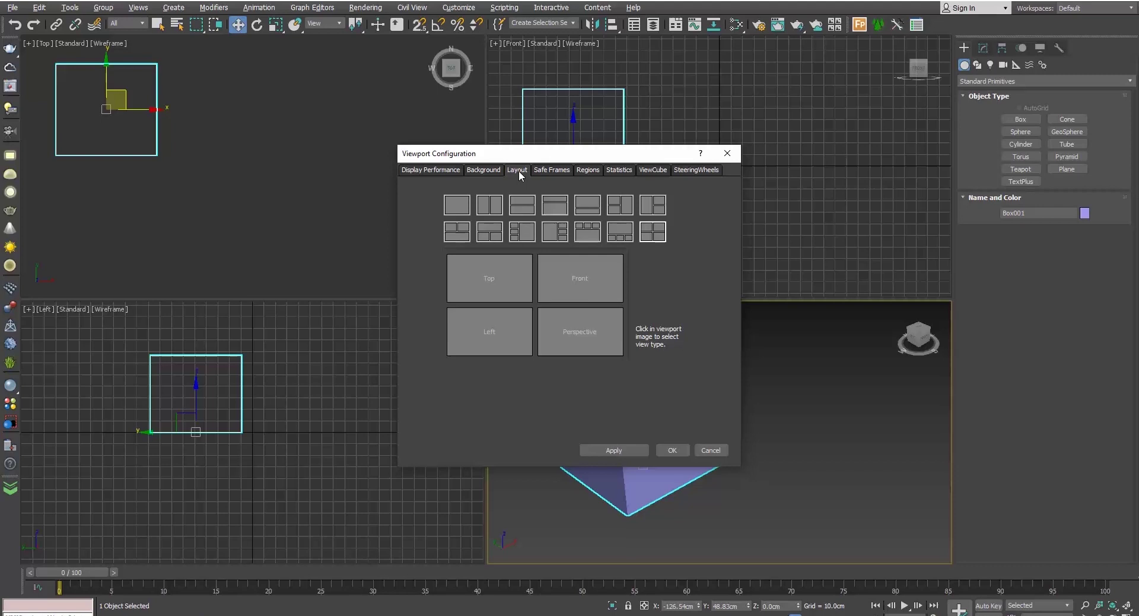
click(619, 231)
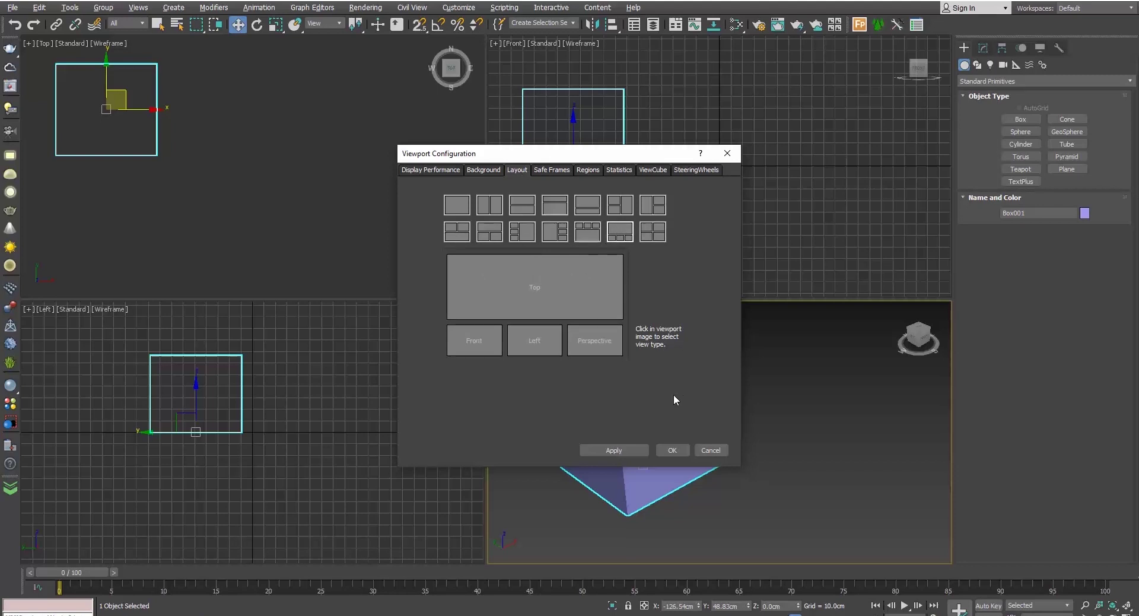
Assign Perspective to the large viewport, Top to the first small one and Front to the last, and apply the layout.
click(540, 291)
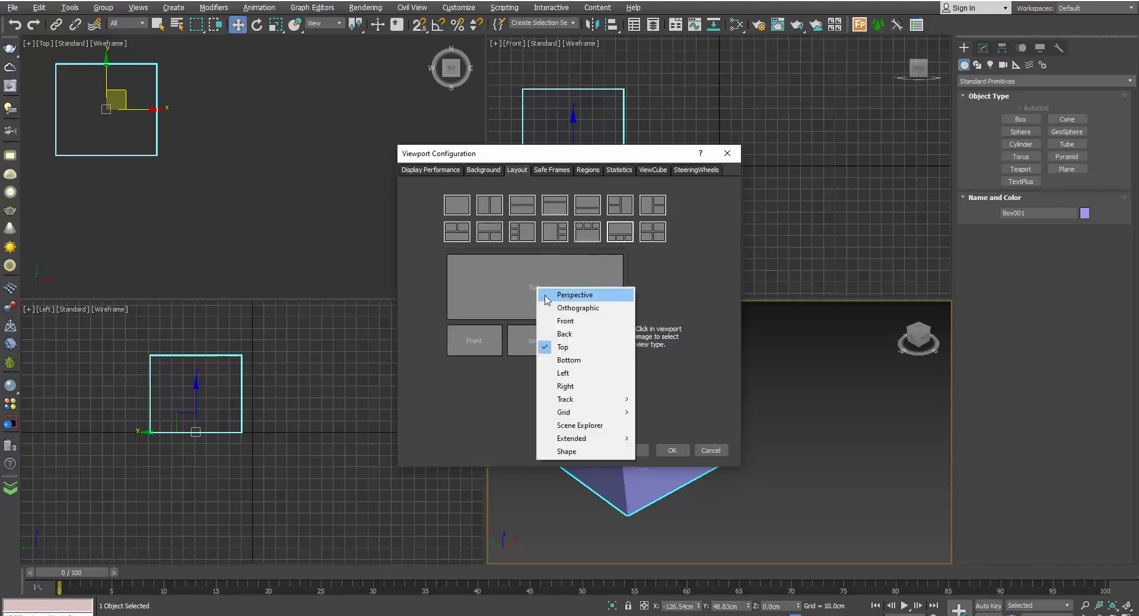
click(558, 295)
click(478, 340)
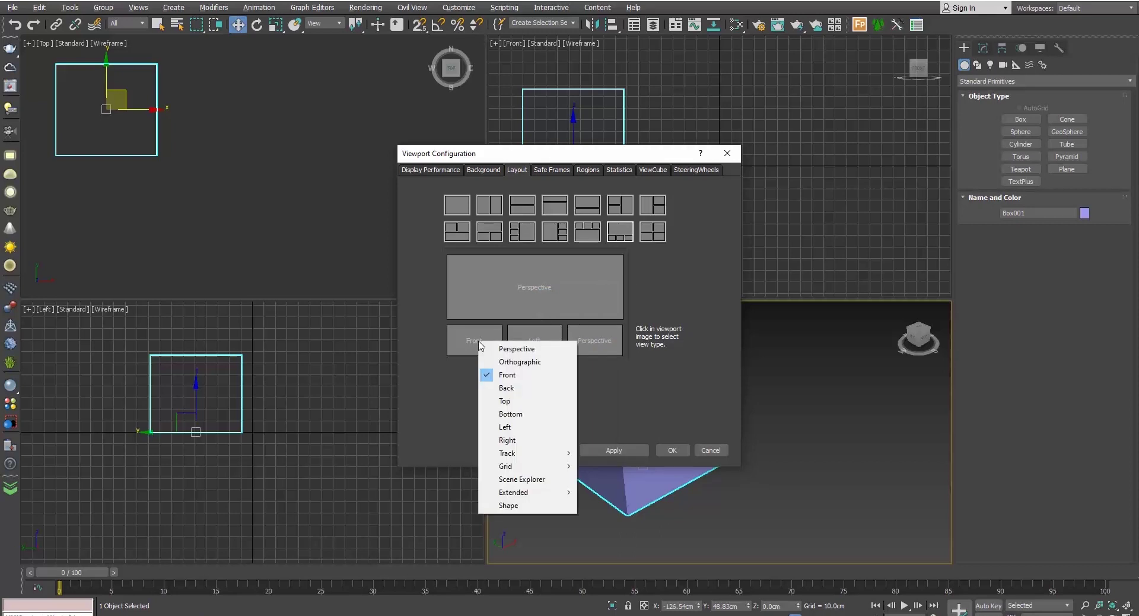
click(520, 403)
click(586, 339)
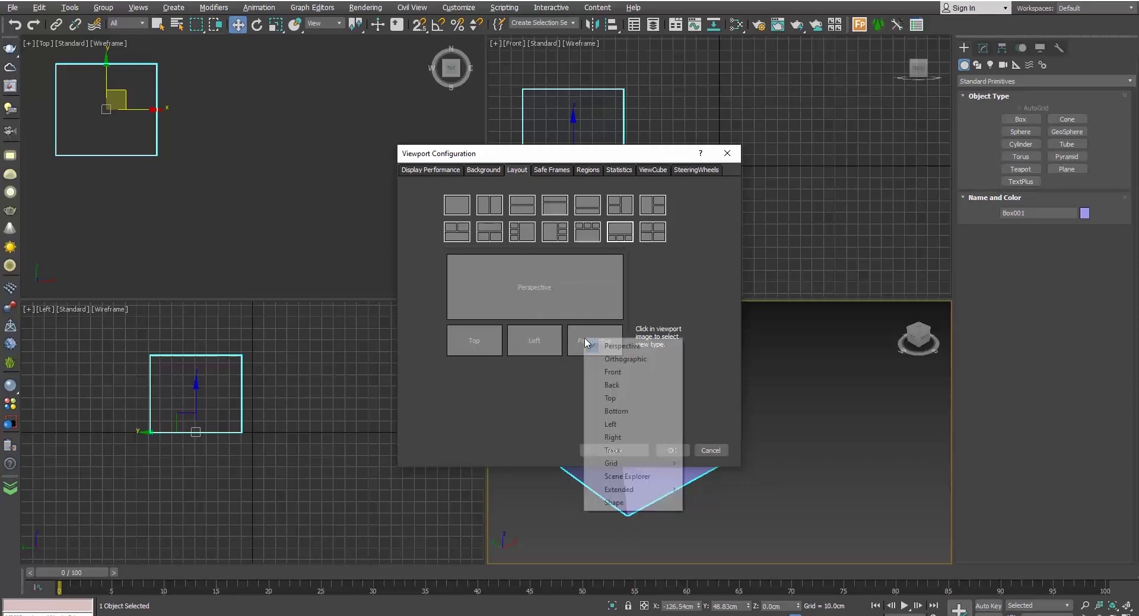
click(613, 372)
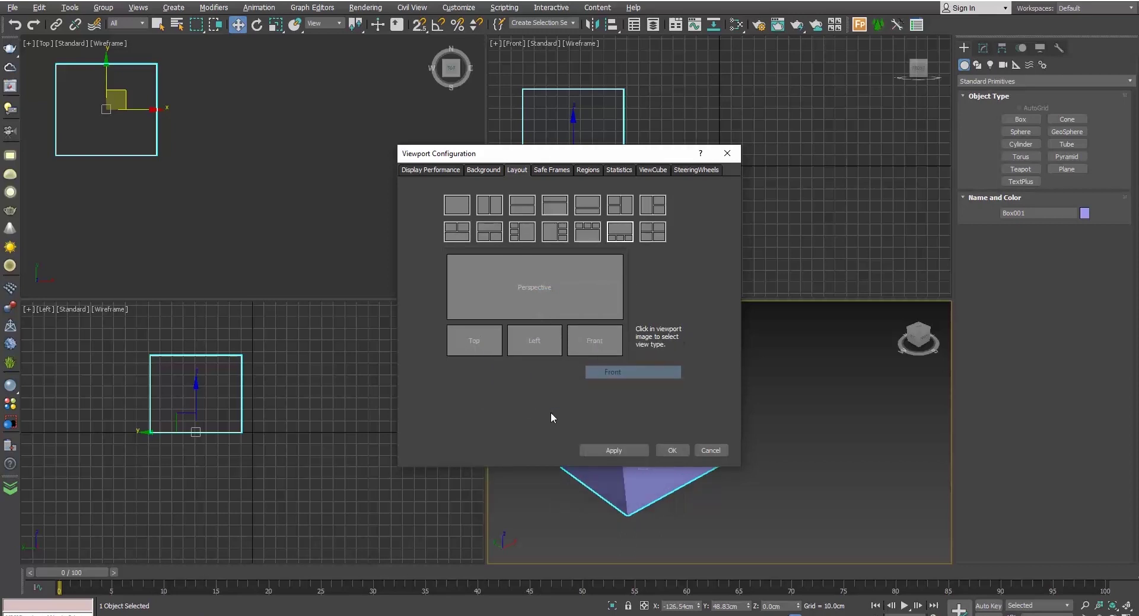
click(667, 451)
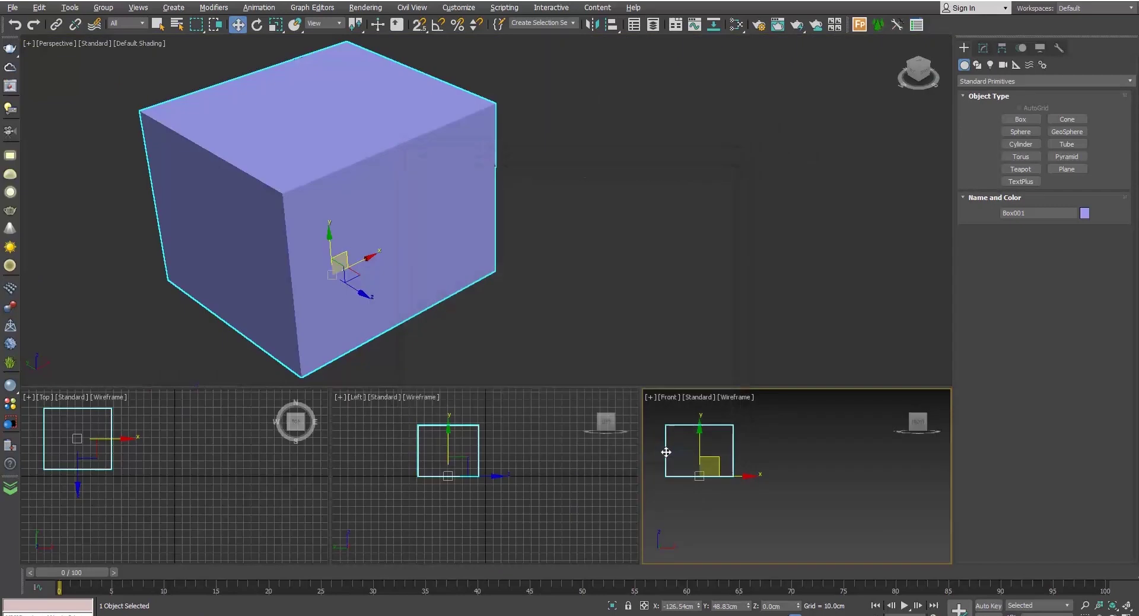
Reopen the viewport configuration and choose the layout with four equal viewports.
middle_drag(571, 223, 656, 226)
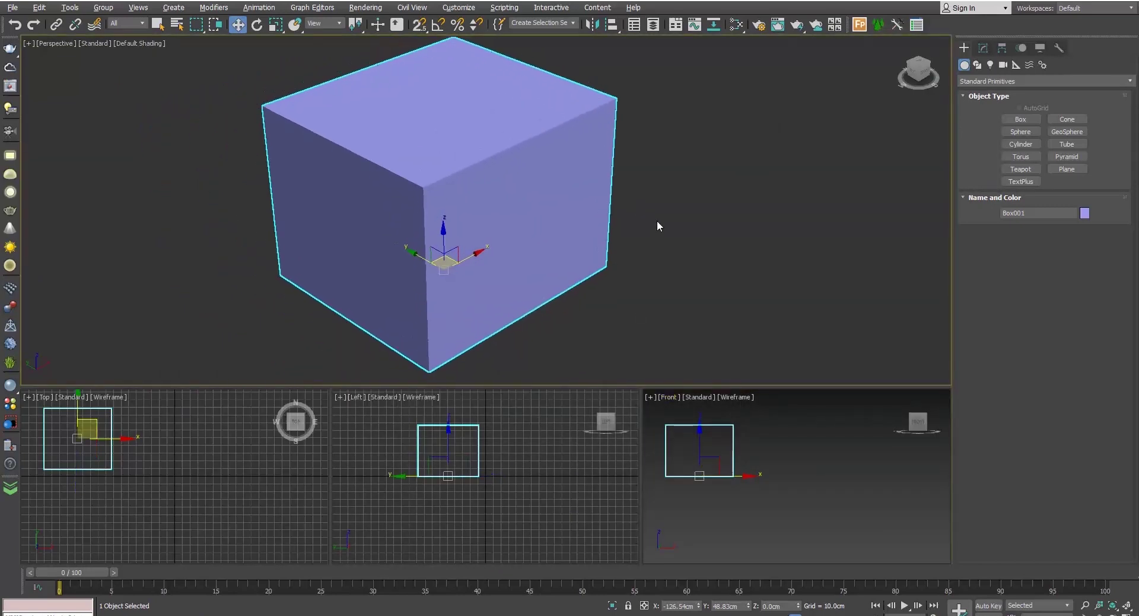
click(650, 397)
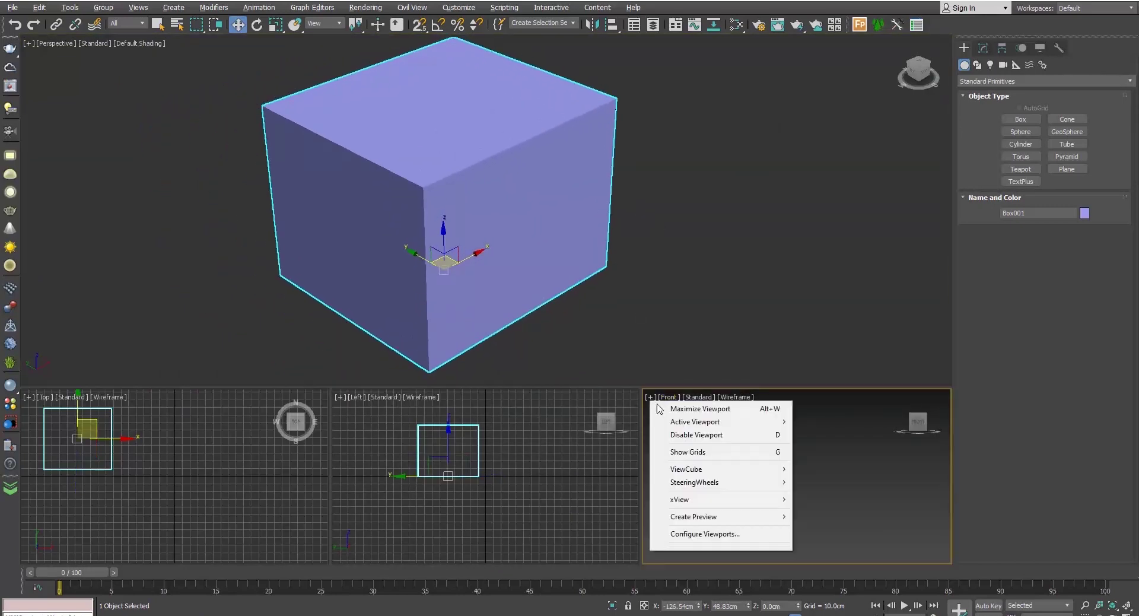
click(711, 534)
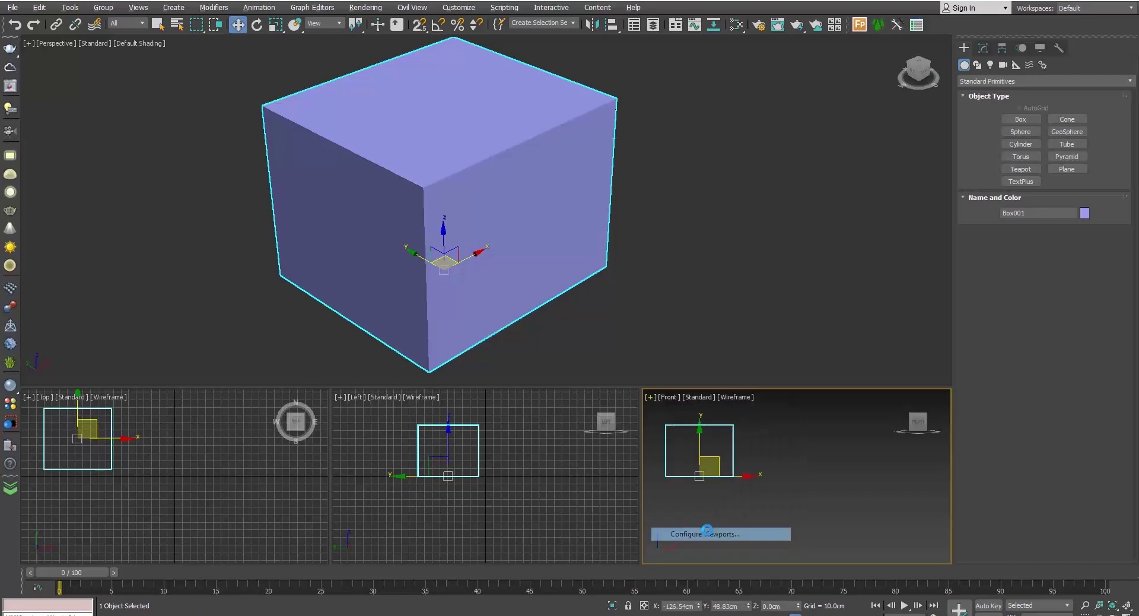
click(653, 231)
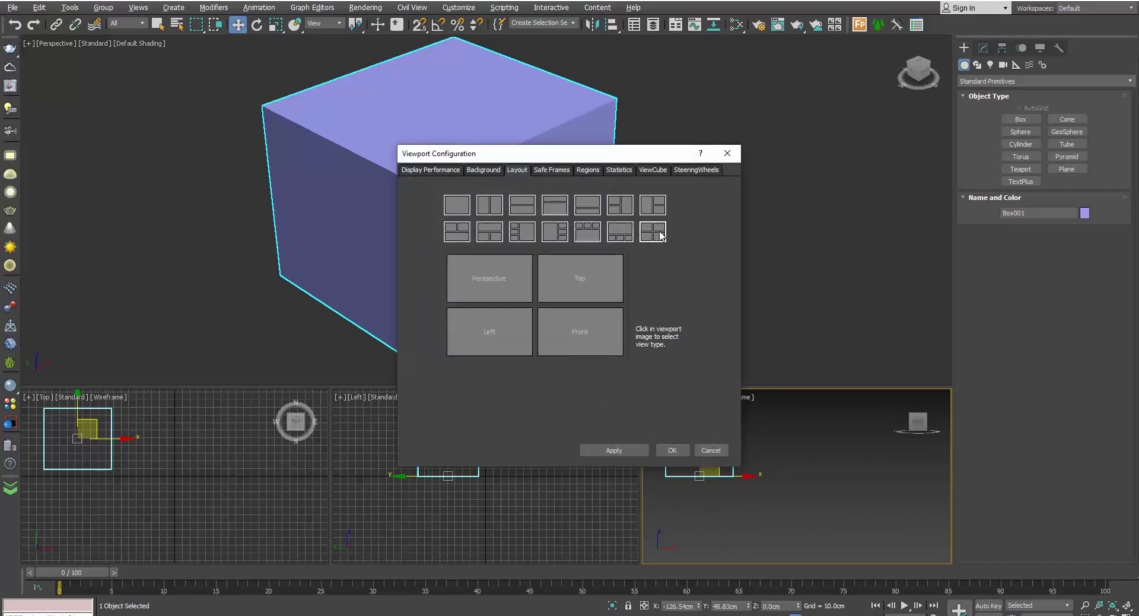
Assign Top and Front to the upper two viewports and Perspective to the lower-right one, and apply the layout.
click(505, 279)
click(530, 338)
click(580, 280)
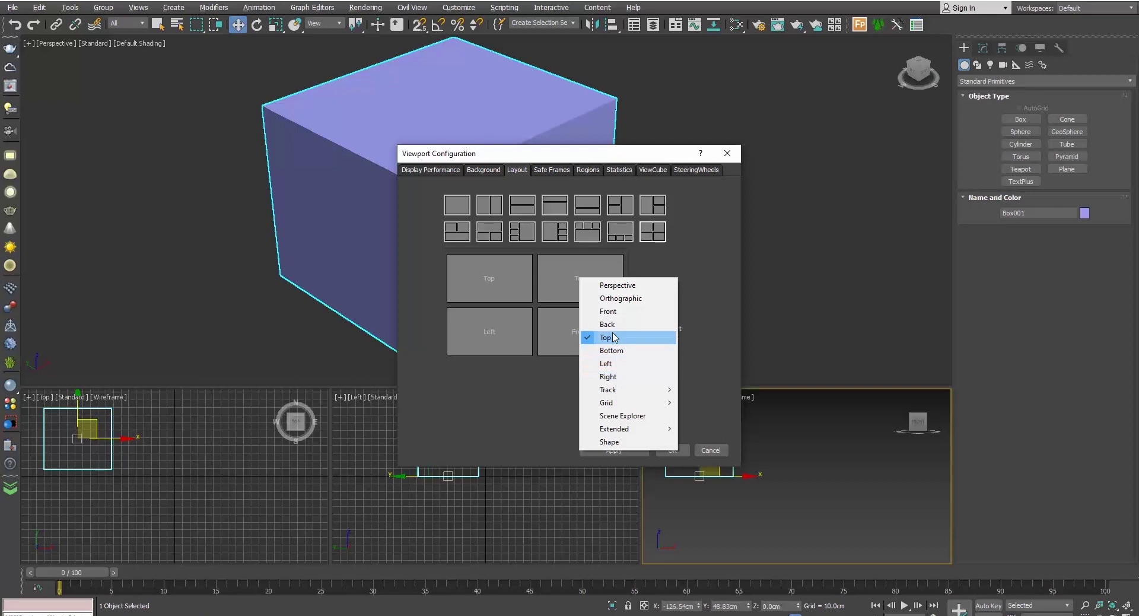
click(612, 312)
click(580, 333)
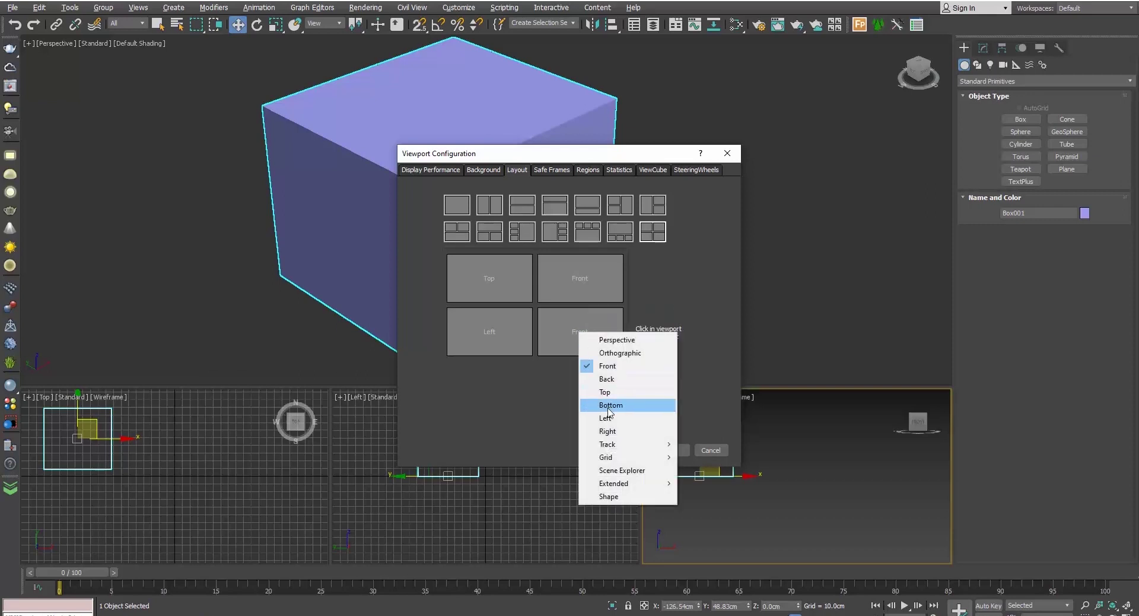
click(611, 339)
click(672, 451)
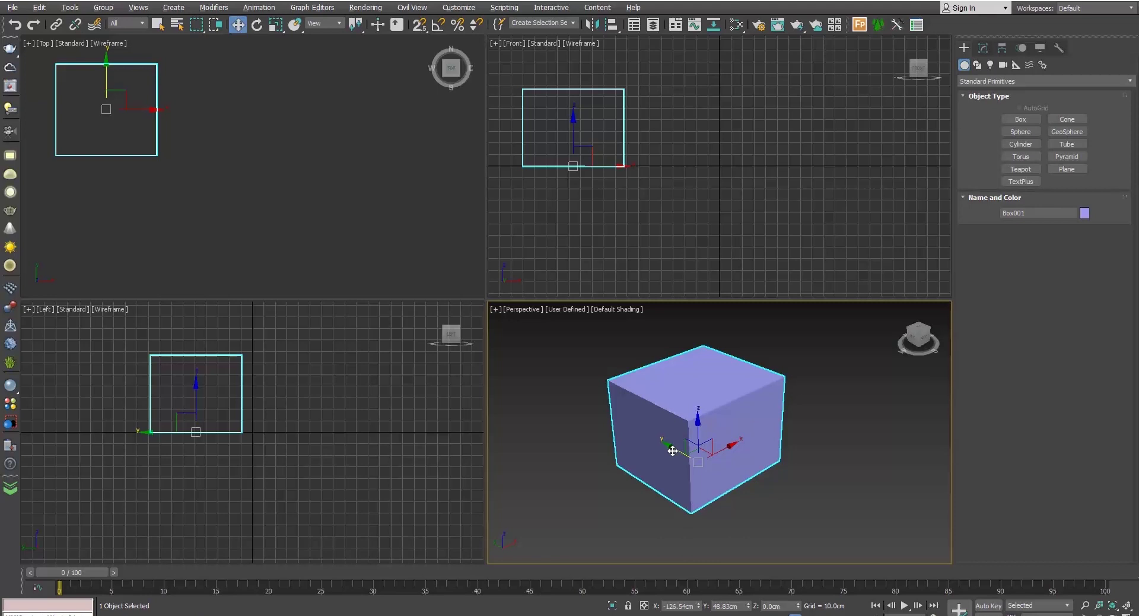
Switch the Left viewport to Perspective and orbit it to see the box from a raised corner angle.
click(45, 309)
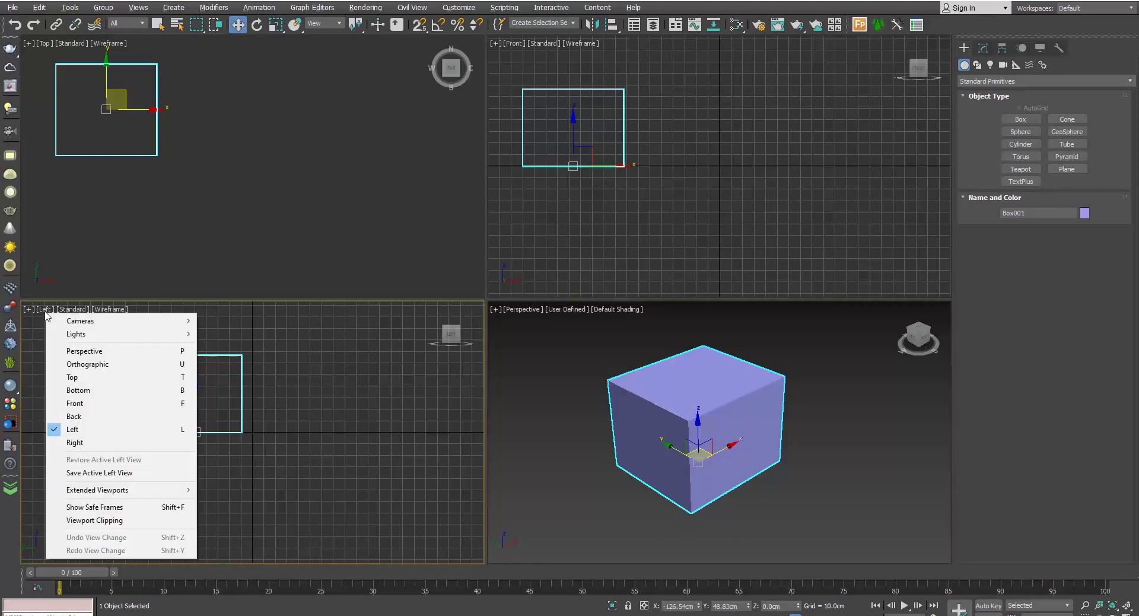
click(88, 351)
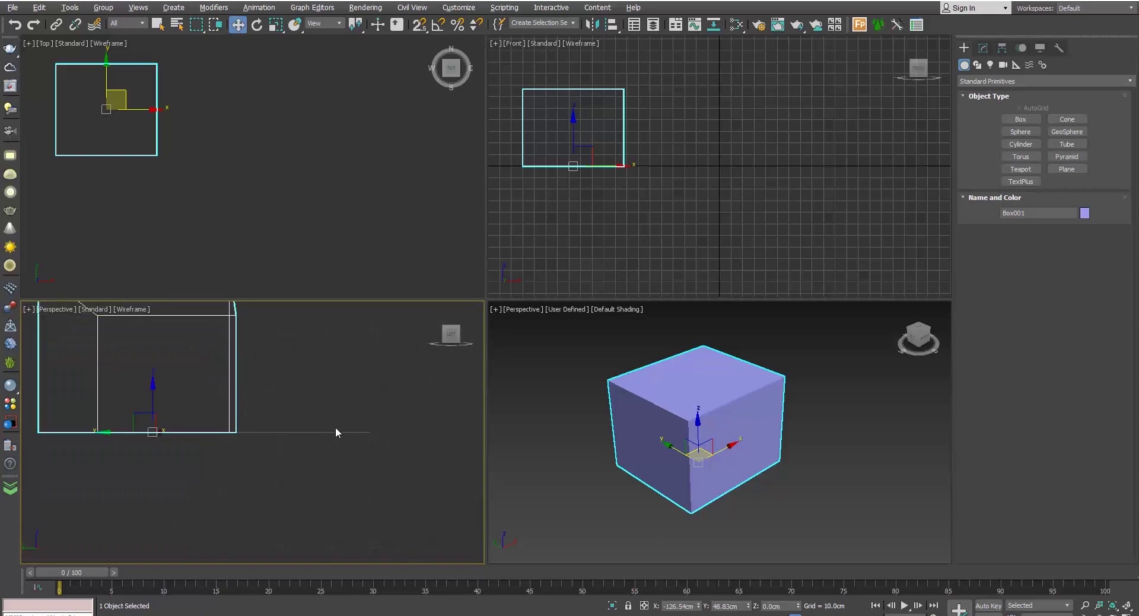
middle_drag(313, 383, 374, 443)
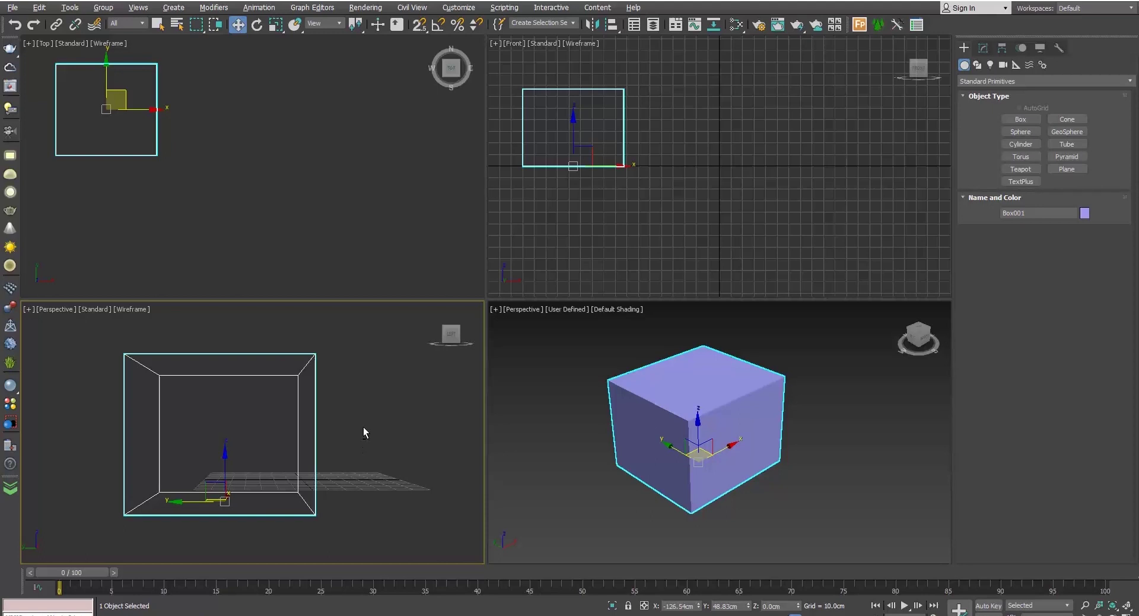
alt+middle_drag(363, 426, 307, 444)
middle_drag(240, 461, 304, 436)
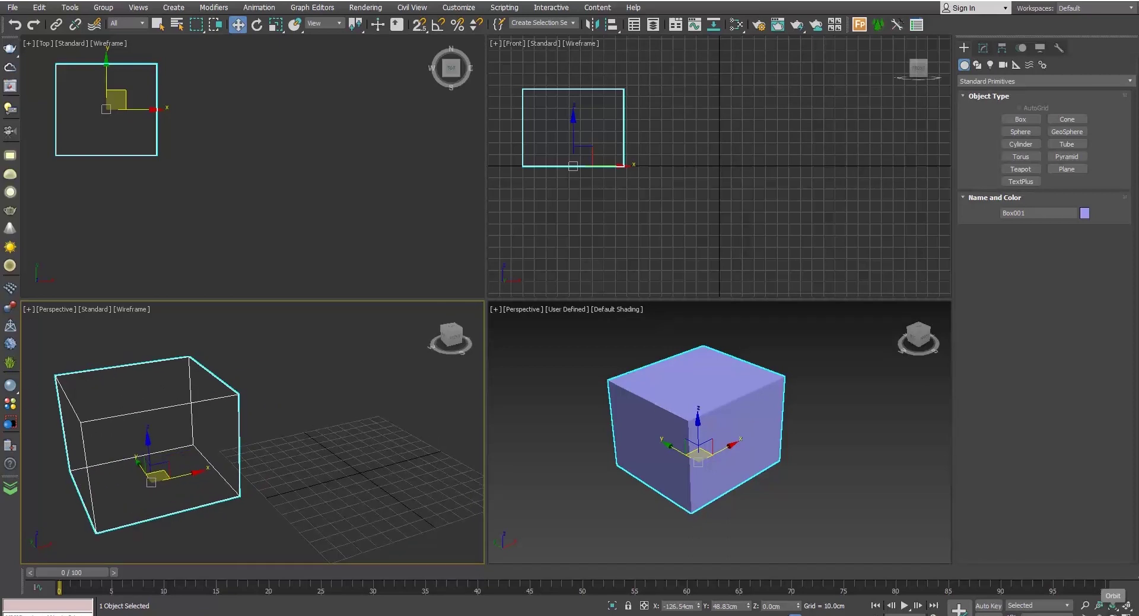
click(1113, 605)
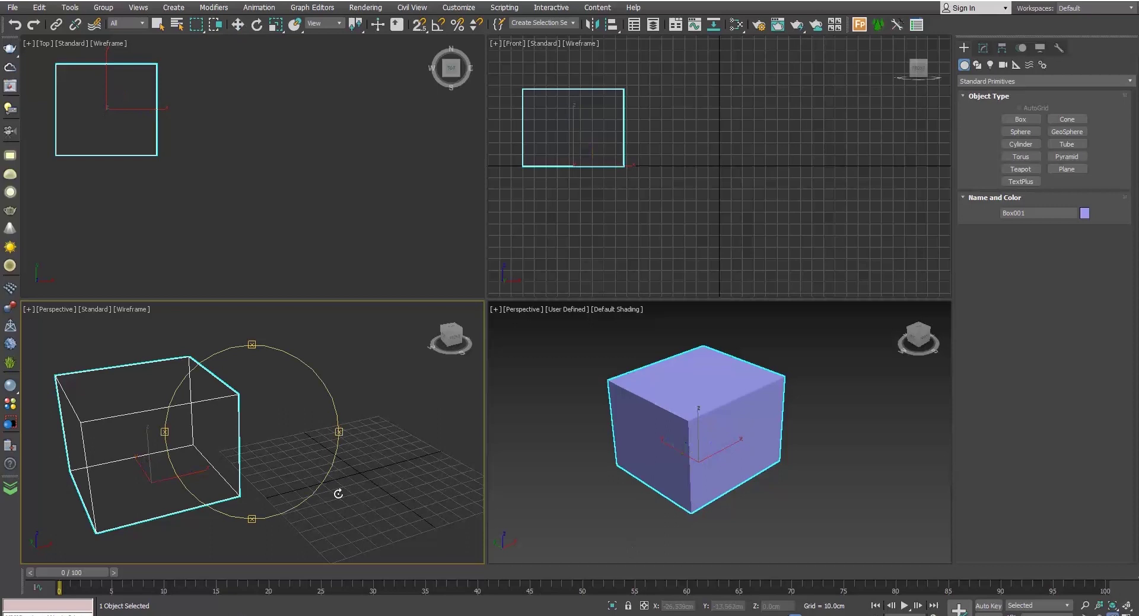
mouse_move(274, 466)
mouse_down()
mouse_move(309, 439)
mouse_move(285, 457)
mouse_move(262, 453)
mouse_move(305, 453)
mouse_move(271, 466)
mouse_move(291, 453)
mouse_up()
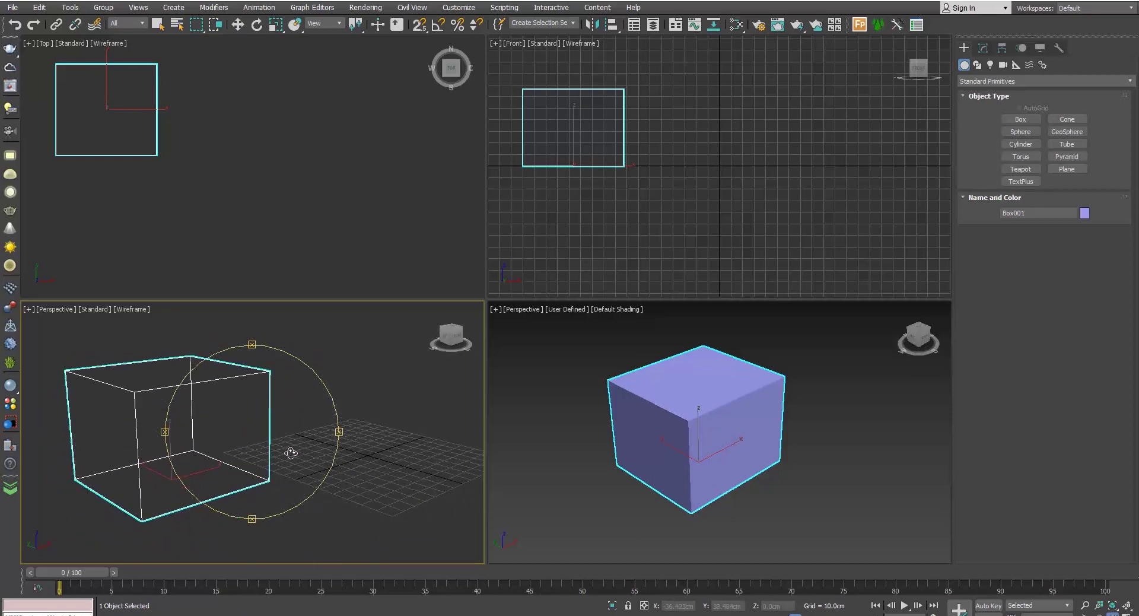
drag(295, 453, 312, 454)
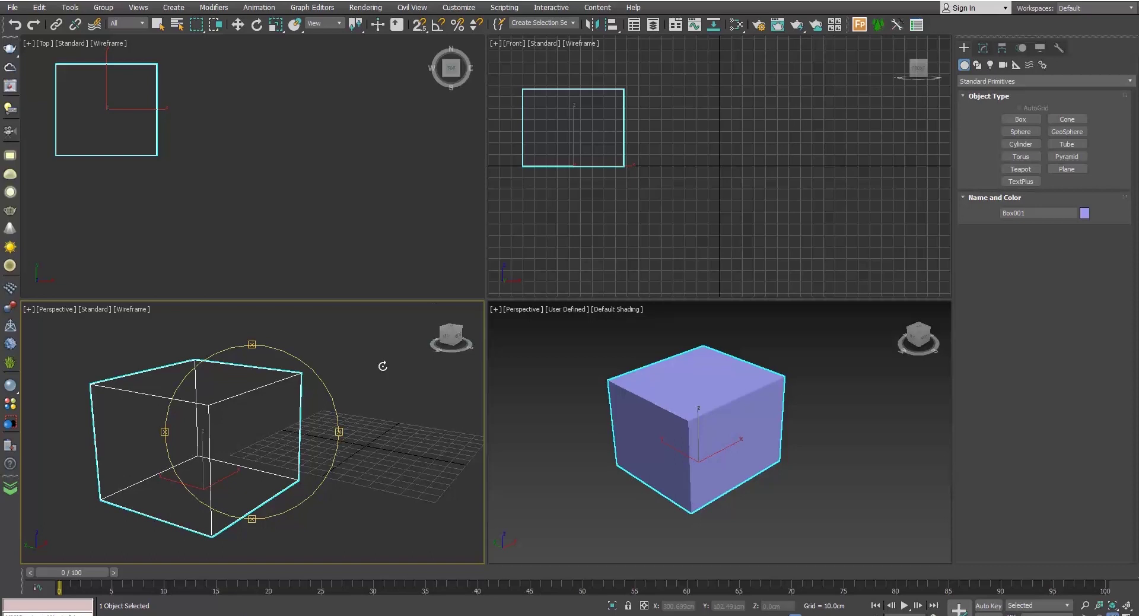
Display the box in the wireframe Perspective viewport with Default Shading and turn on Edged Faces.
click(139, 310)
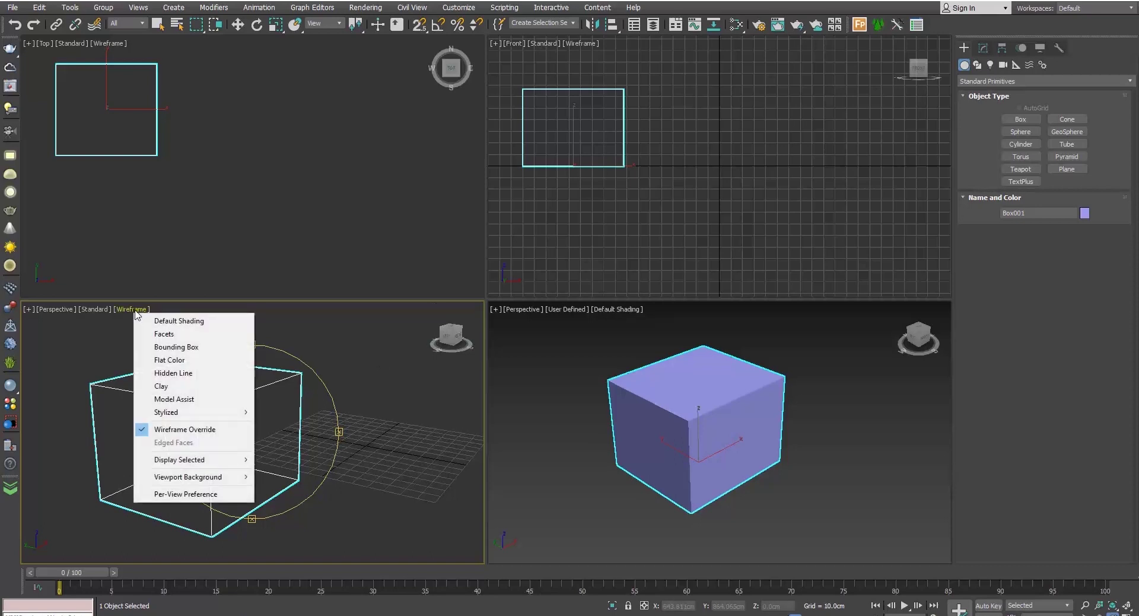
click(152, 322)
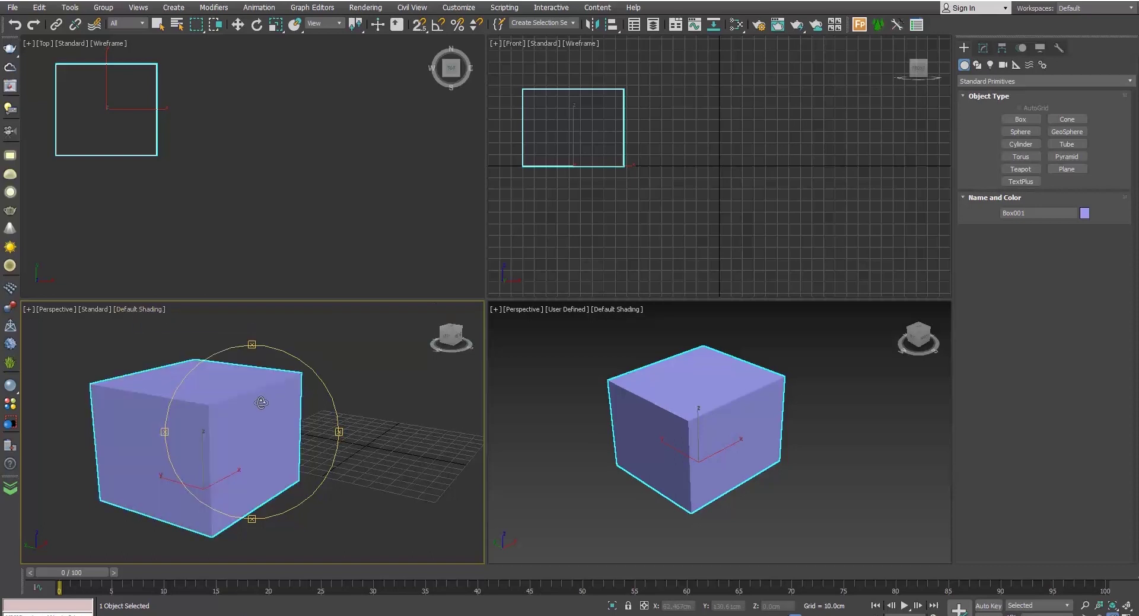
middle_drag(265, 404, 288, 400)
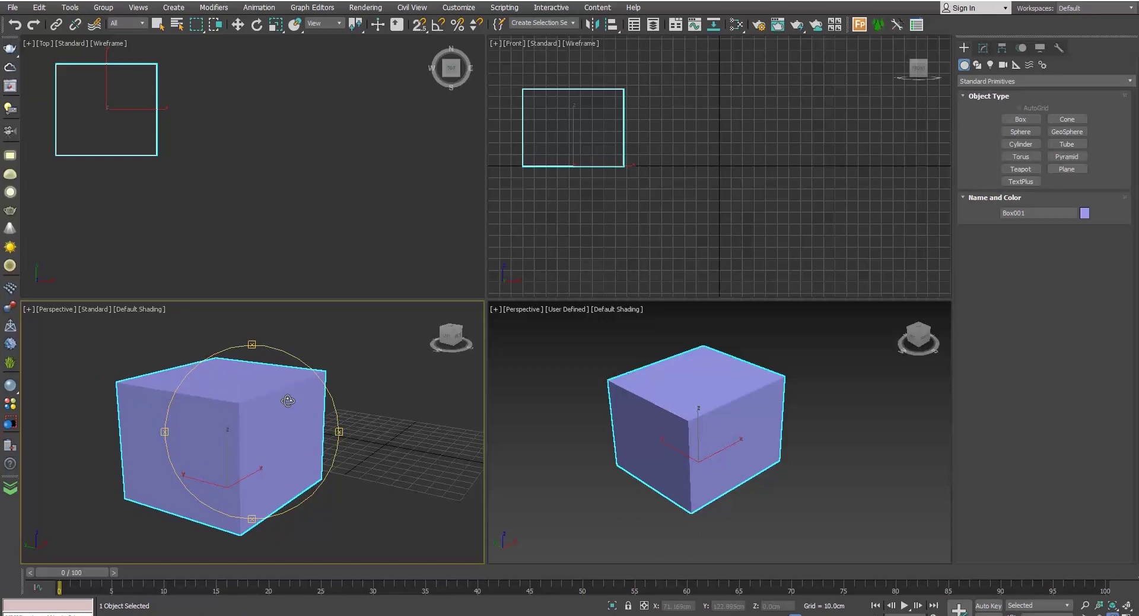
key(w)
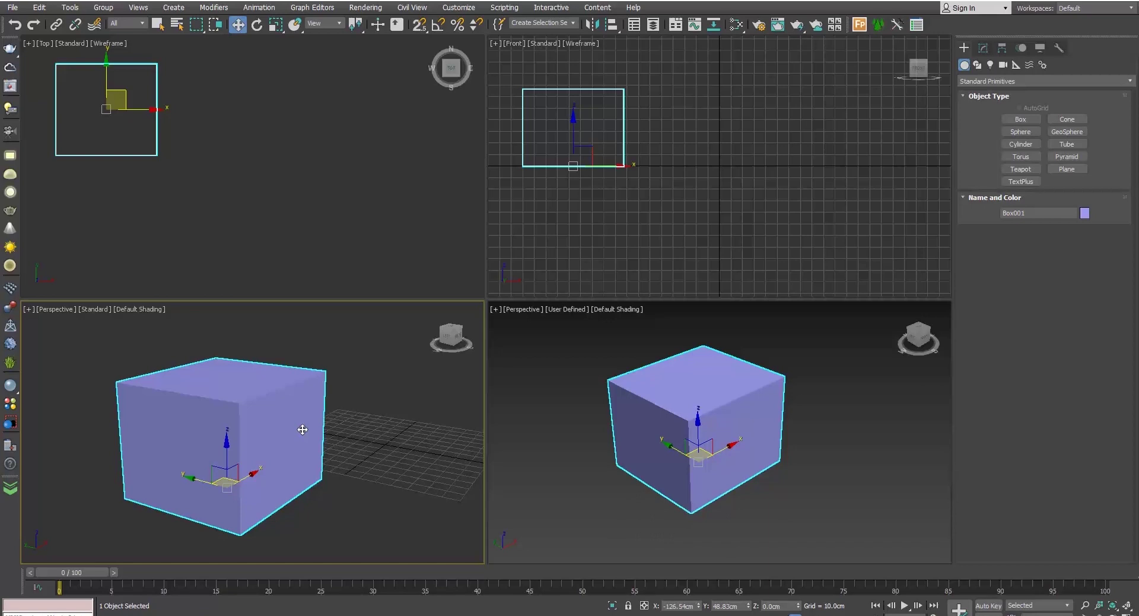
click(156, 310)
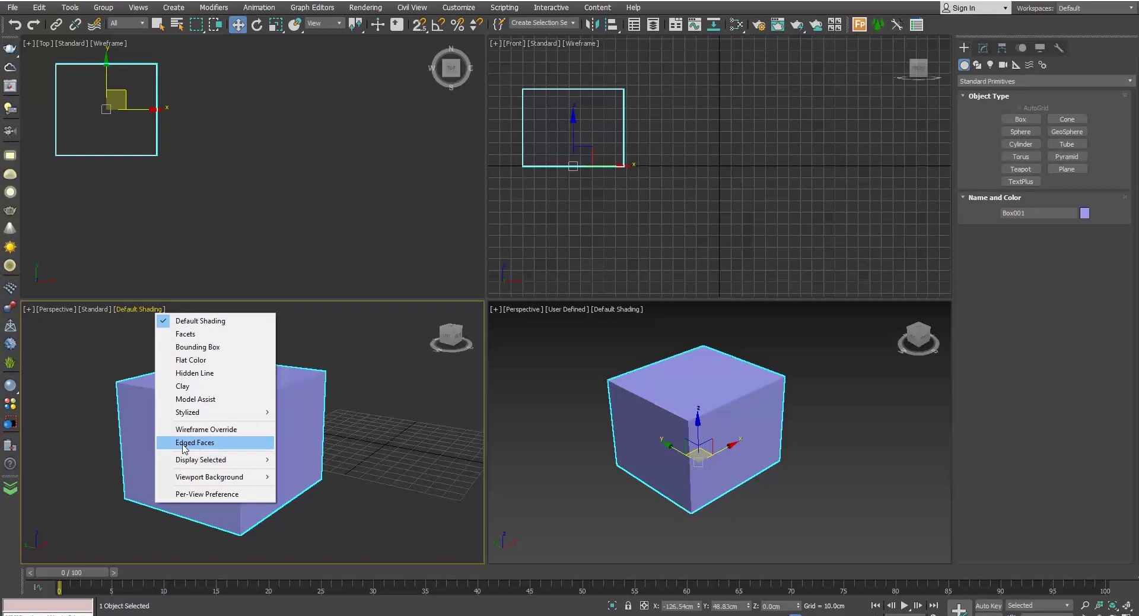
click(207, 450)
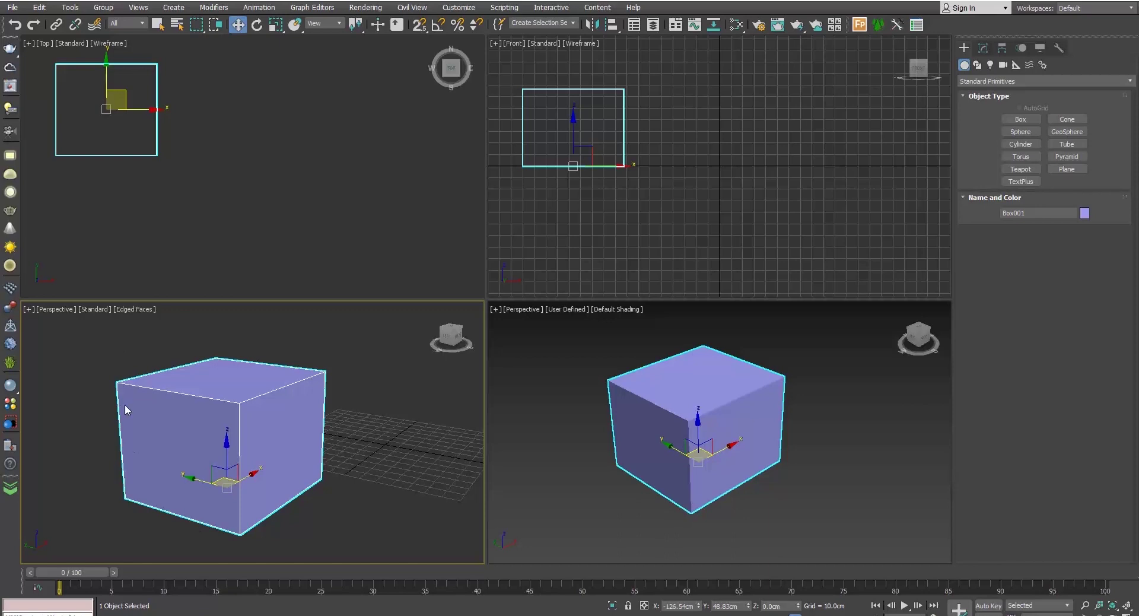
click(94, 309)
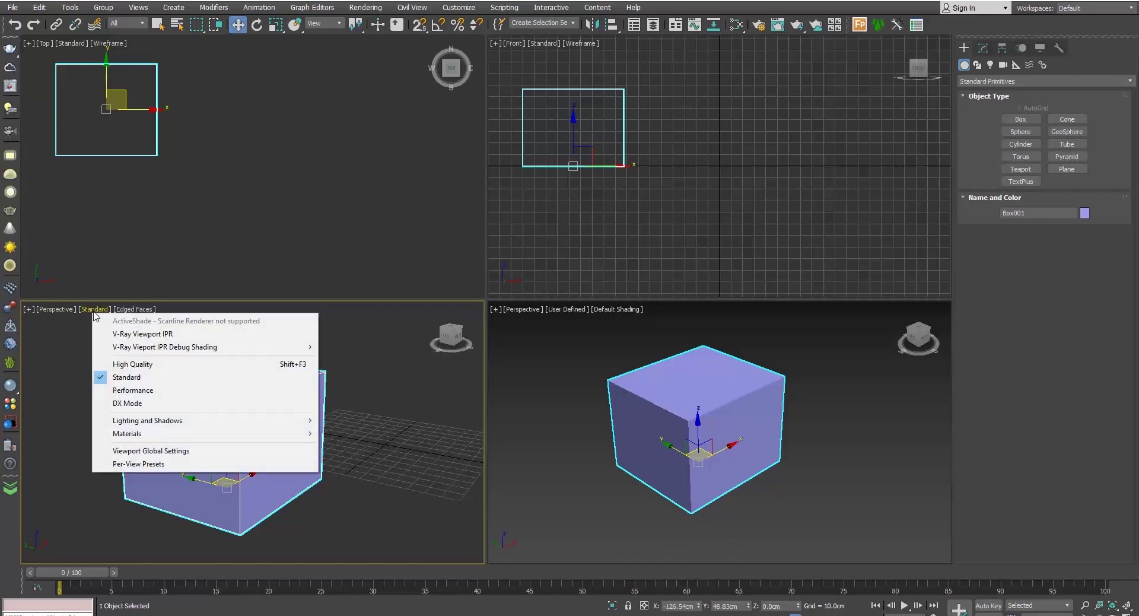
click(81, 337)
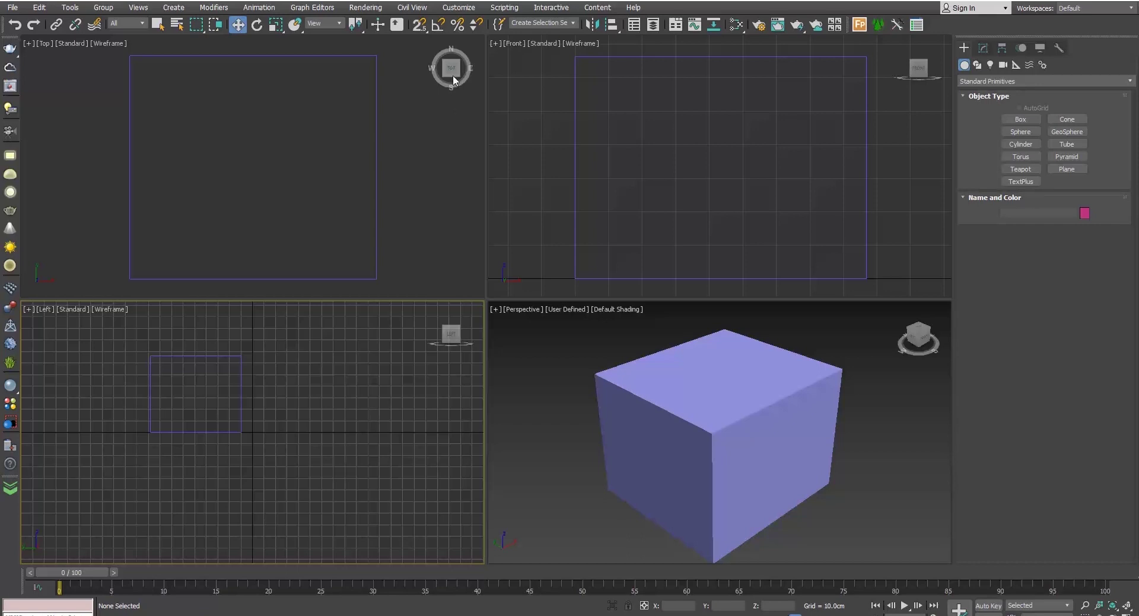
Activate the shaded Perspective viewport and maximize it.
click(440, 94)
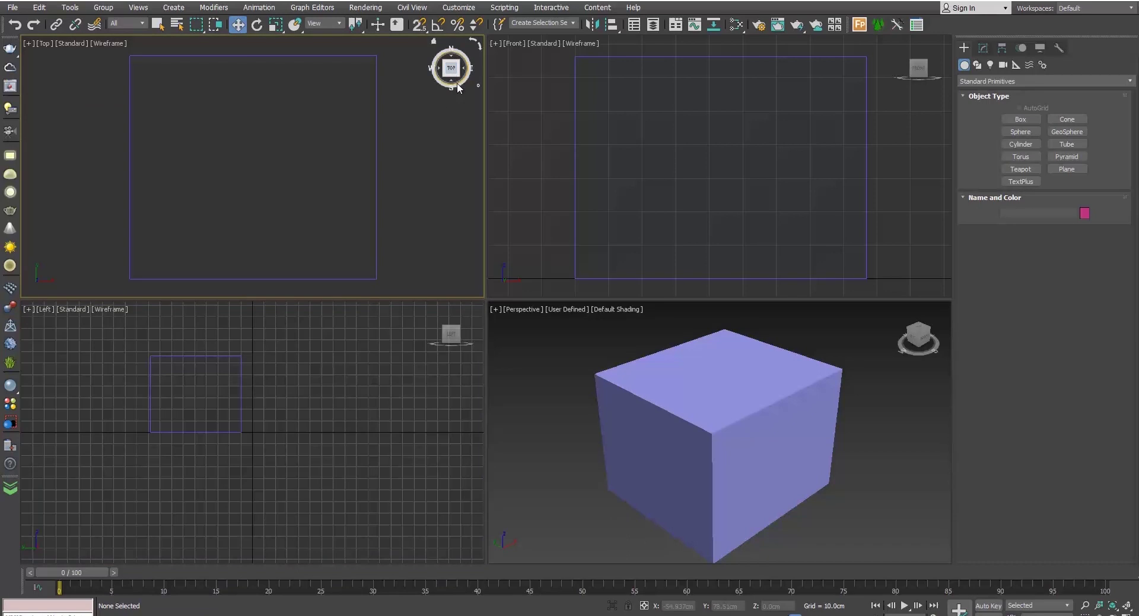
click(868, 341)
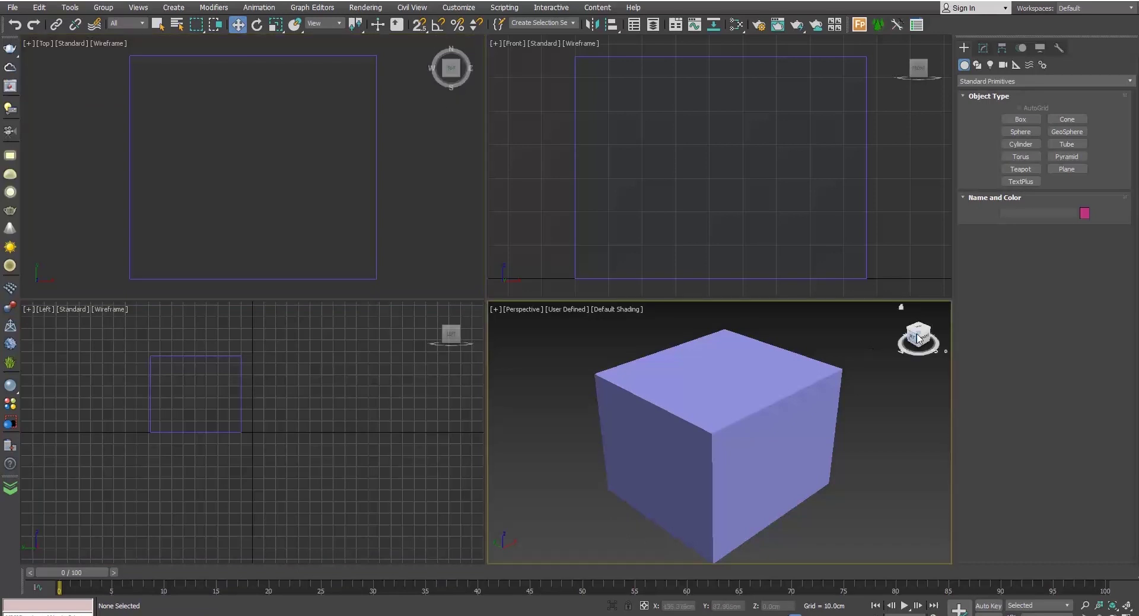
click(1127, 607)
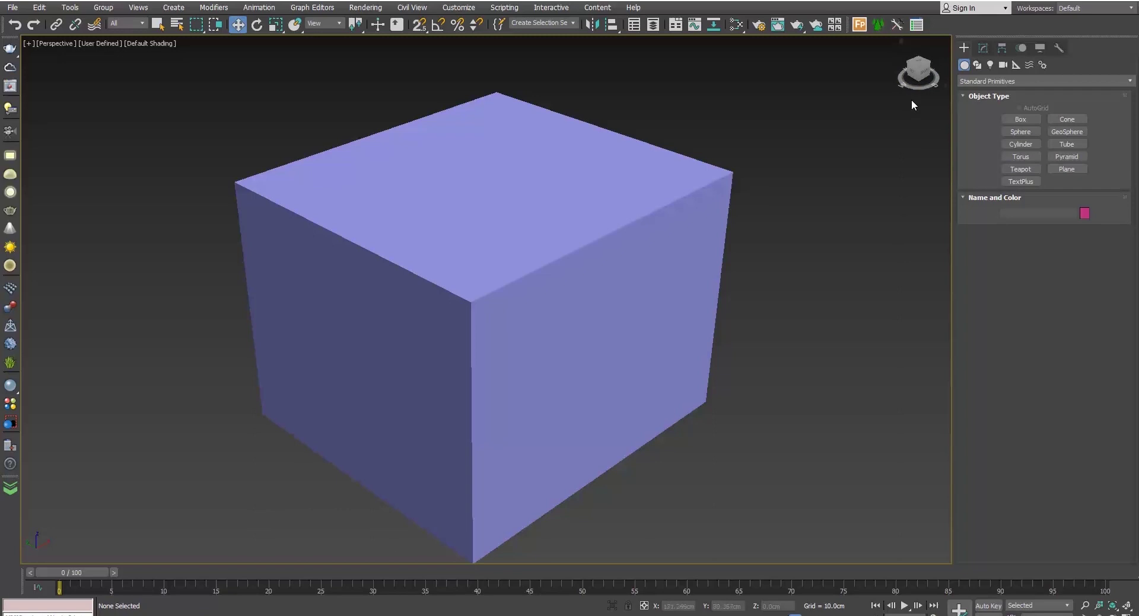
Snap the Perspective view to the box's front with the ViewCube and return to the home view.
click(925, 76)
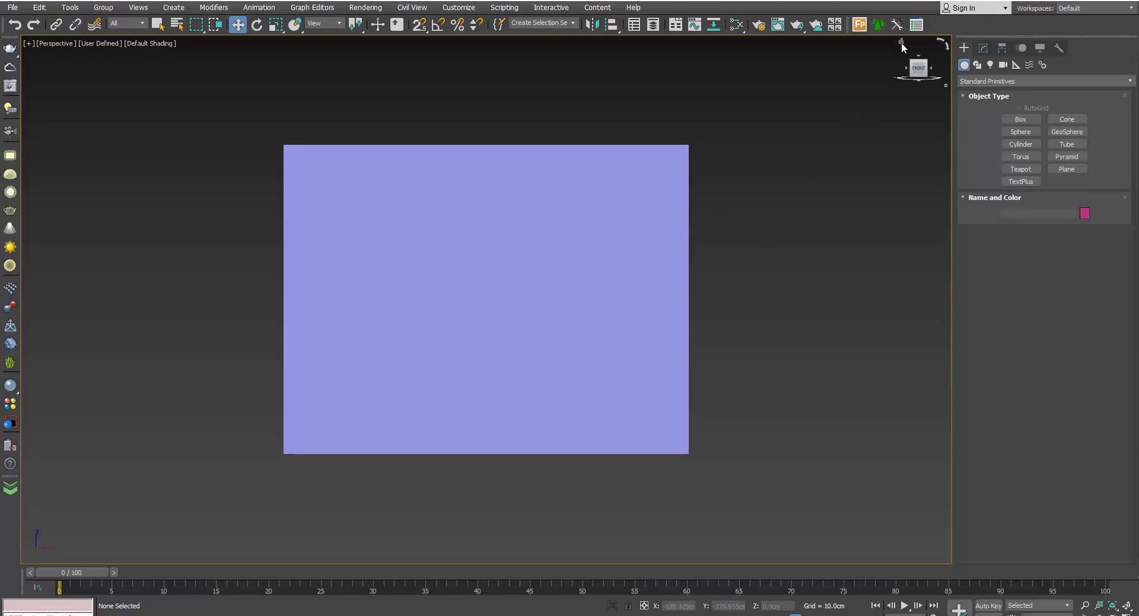
click(902, 43)
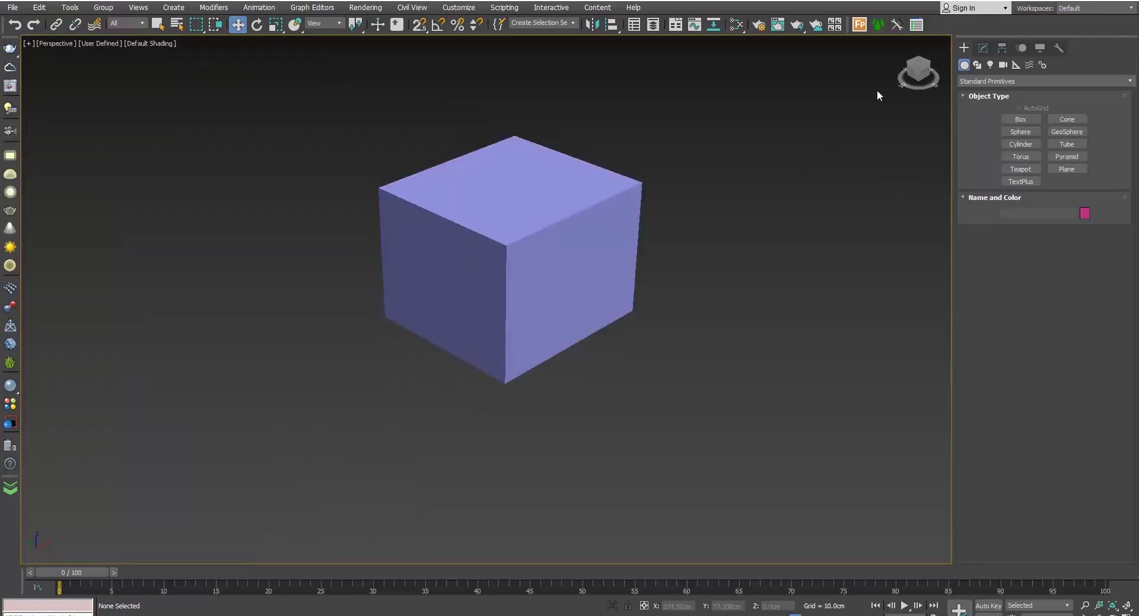
click(936, 87)
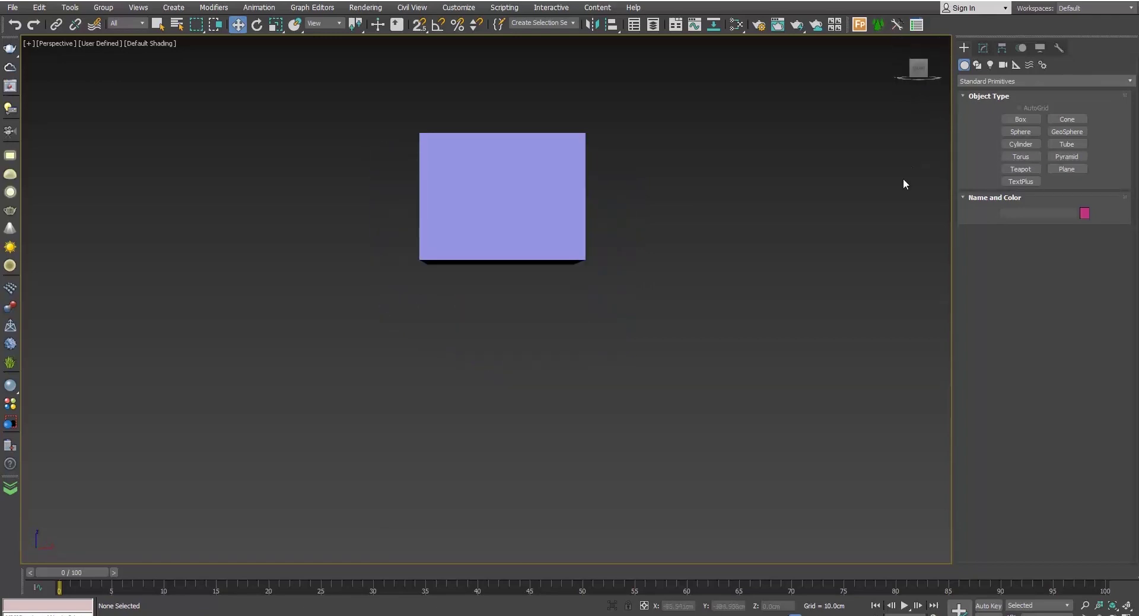
click(900, 41)
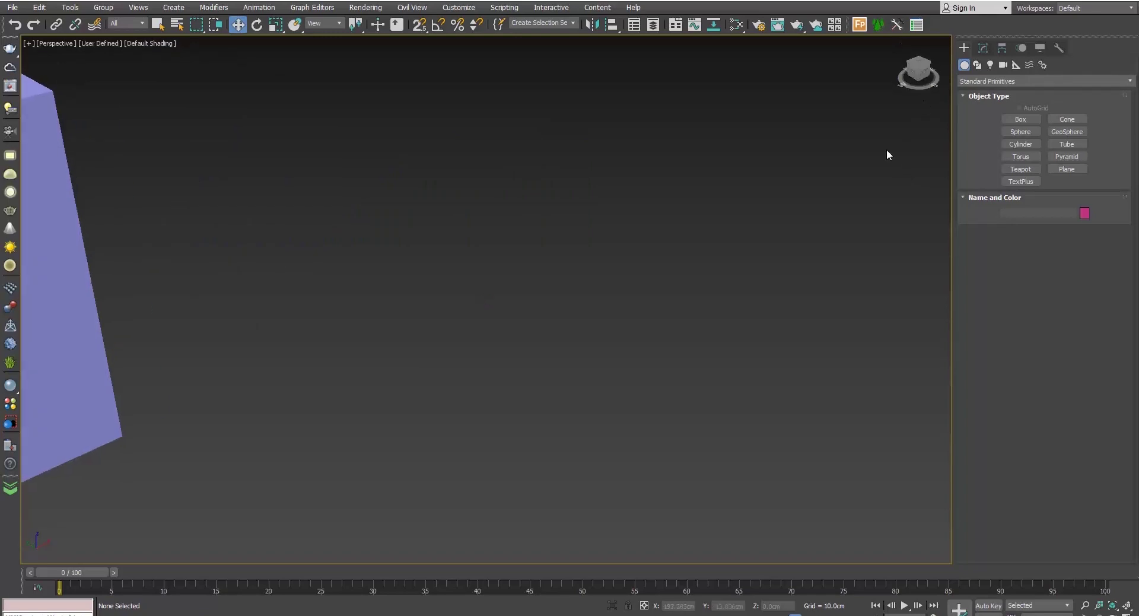
Frame the box in the Perspective viewport and rotate freely around it with the ViewCube.
key(z)
mouse_move(918, 89)
mouse_down()
mouse_move(908, 88)
mouse_move(934, 88)
mouse_move(919, 89)
mouse_up()
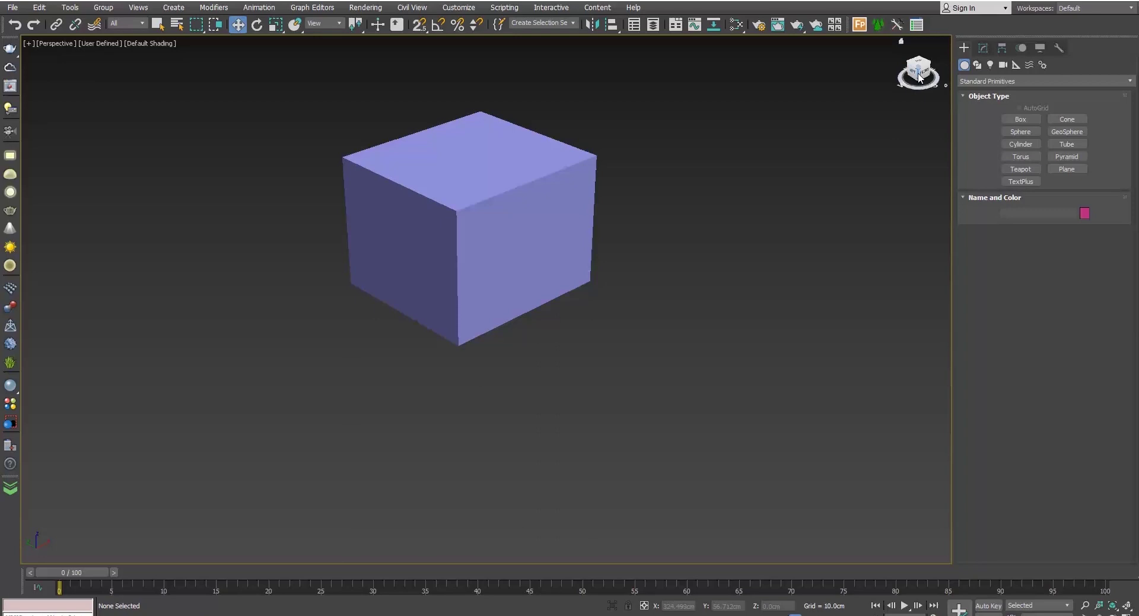
drag(920, 76, 909, 106)
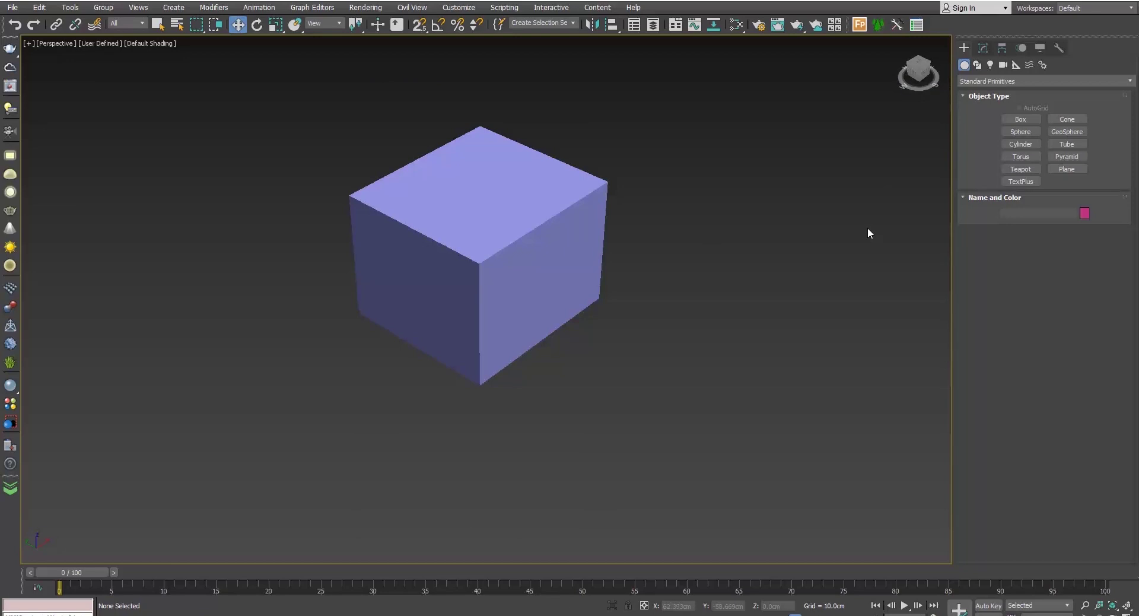
Toggle on the SteeringWheels, zoom the view of the box with the wheel, and close it.
click(139, 7)
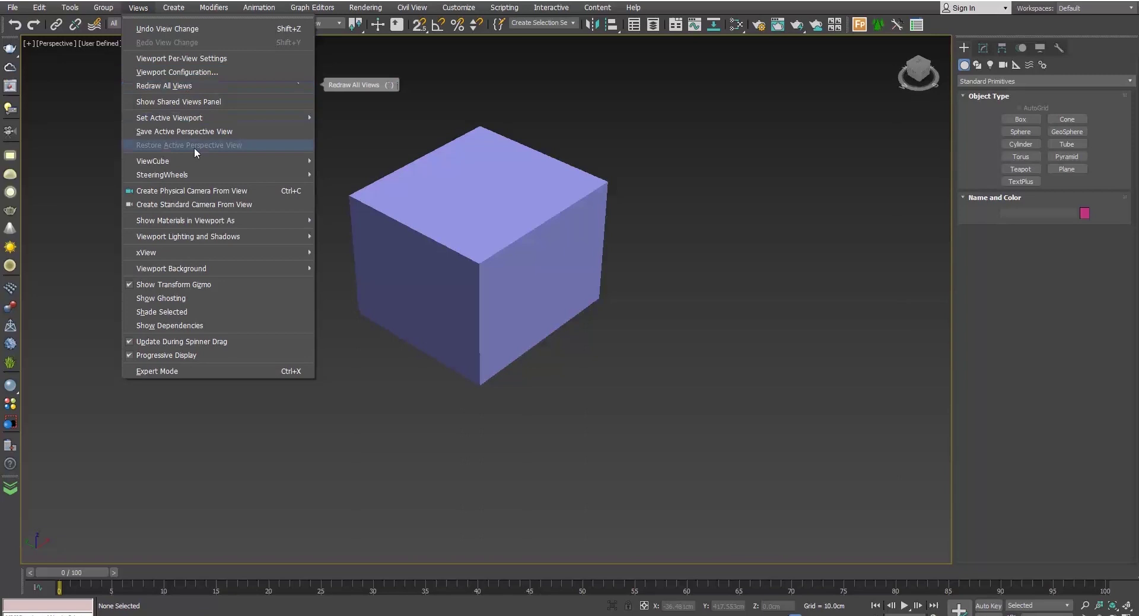
mouse_move(195, 174)
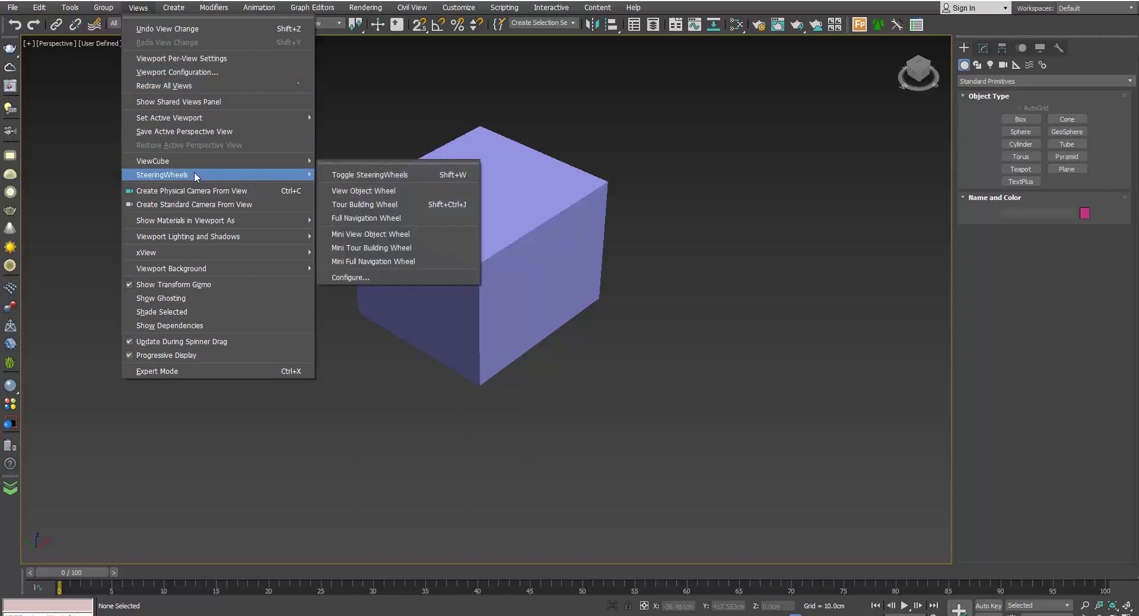
click(356, 174)
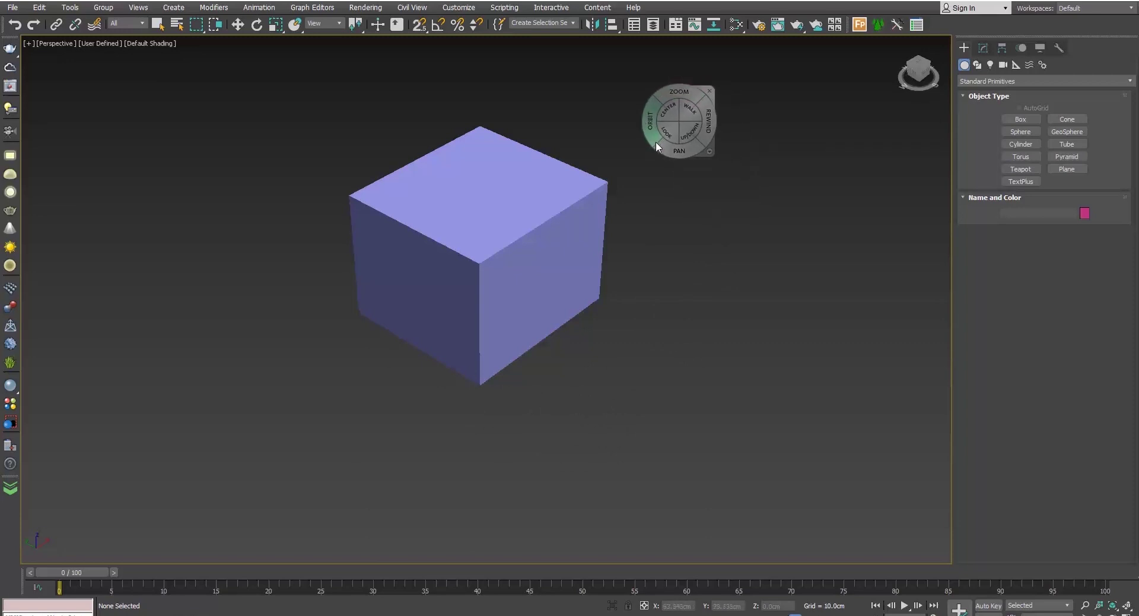
drag(679, 92, 622, 222)
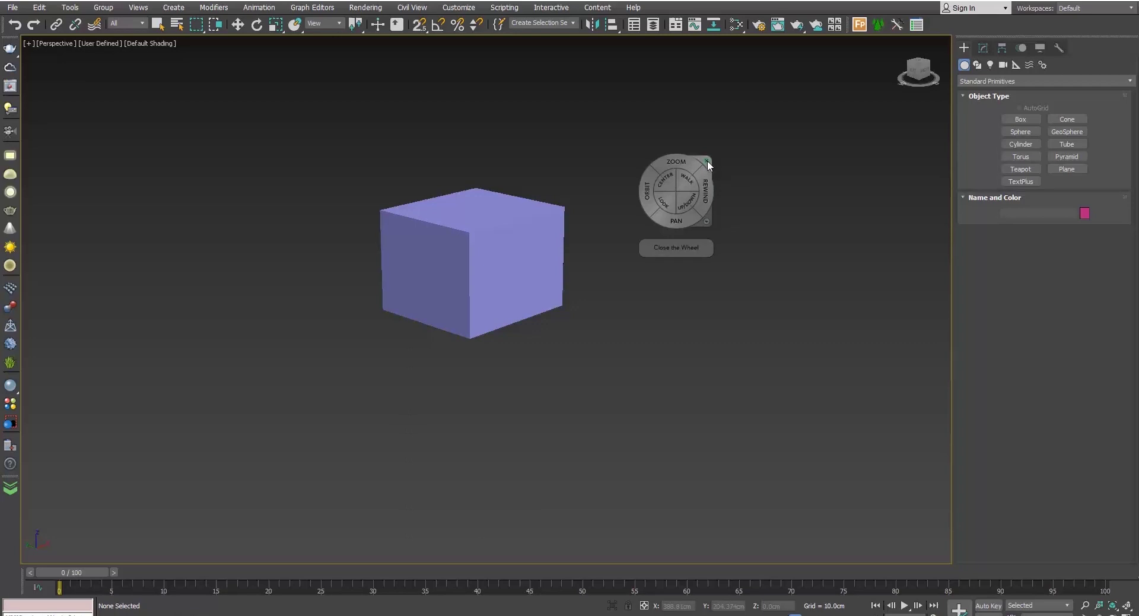
click(707, 162)
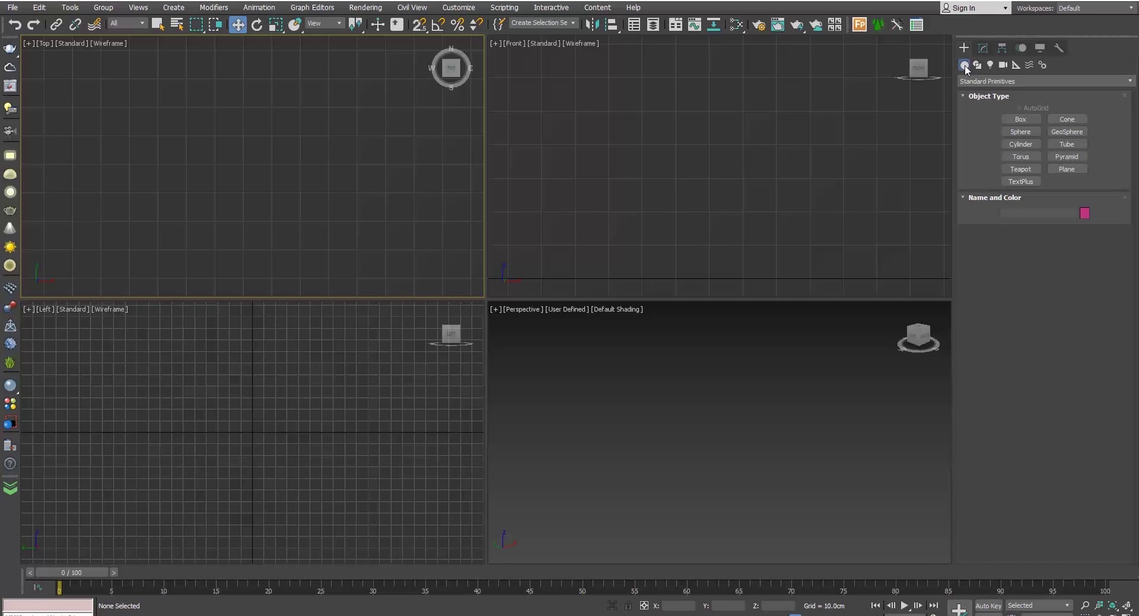
Create a Standard Primitives box about 57.6 cm long, 60.3 cm wide and 53 cm high in the Top viewport.
click(989, 81)
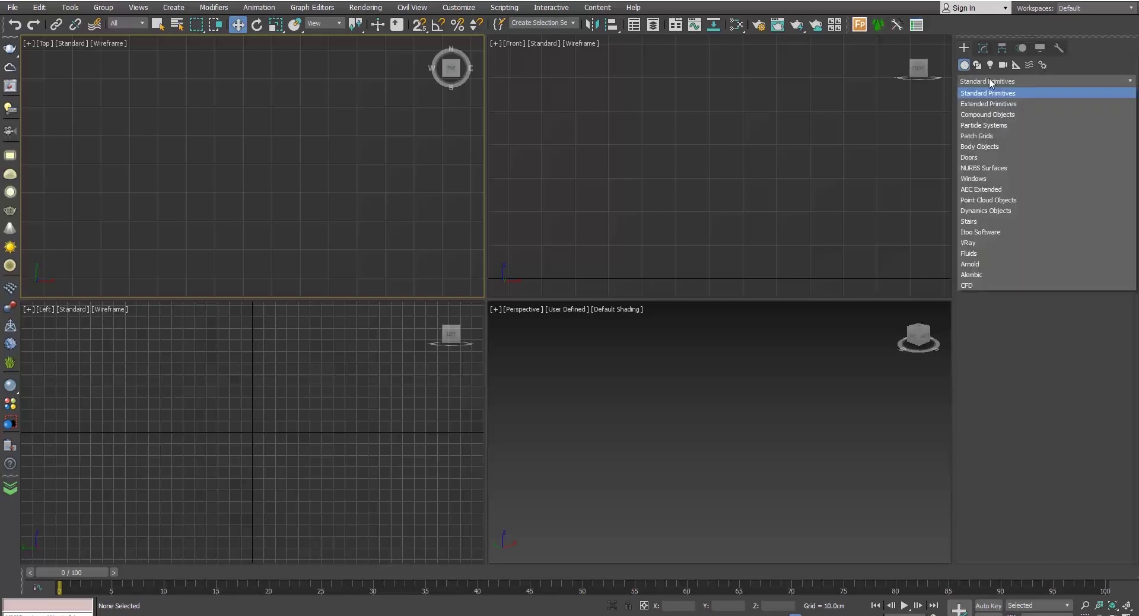
click(1025, 90)
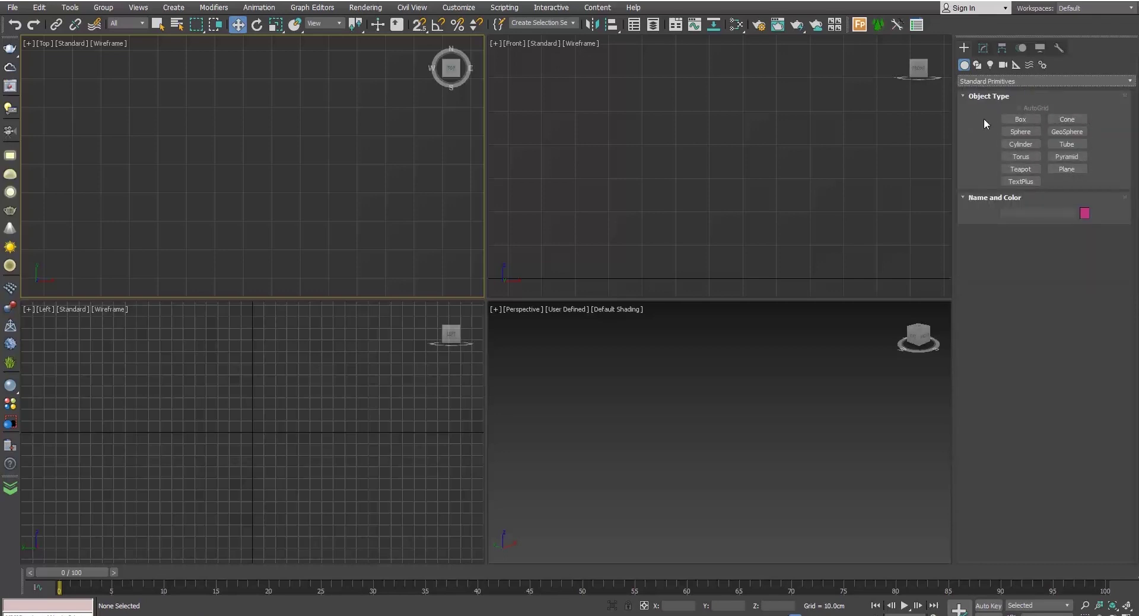
click(1022, 119)
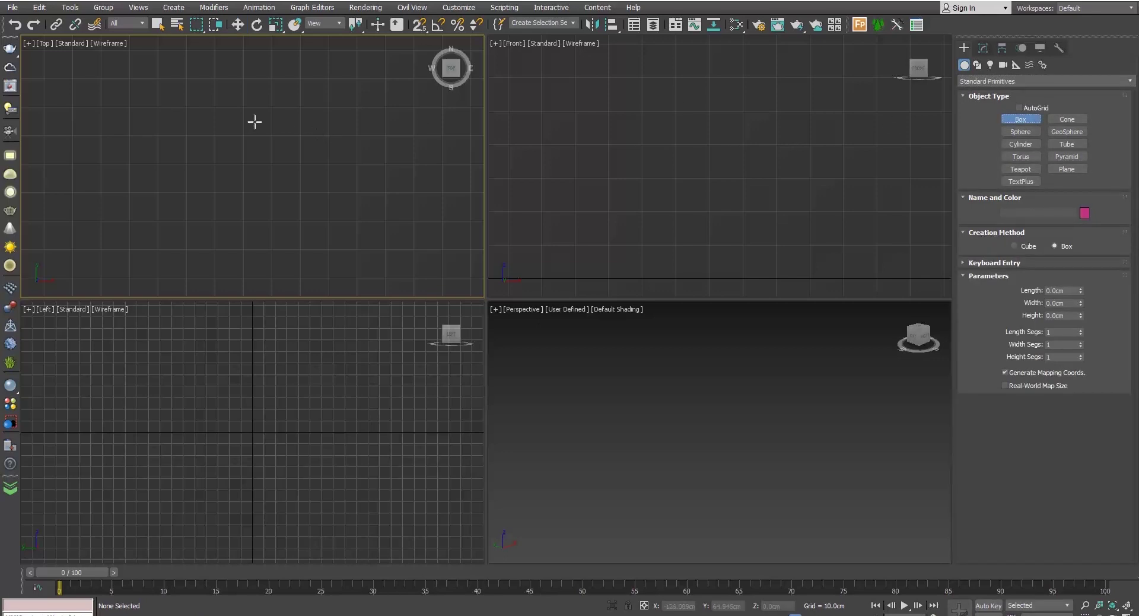
drag(165, 95, 337, 260)
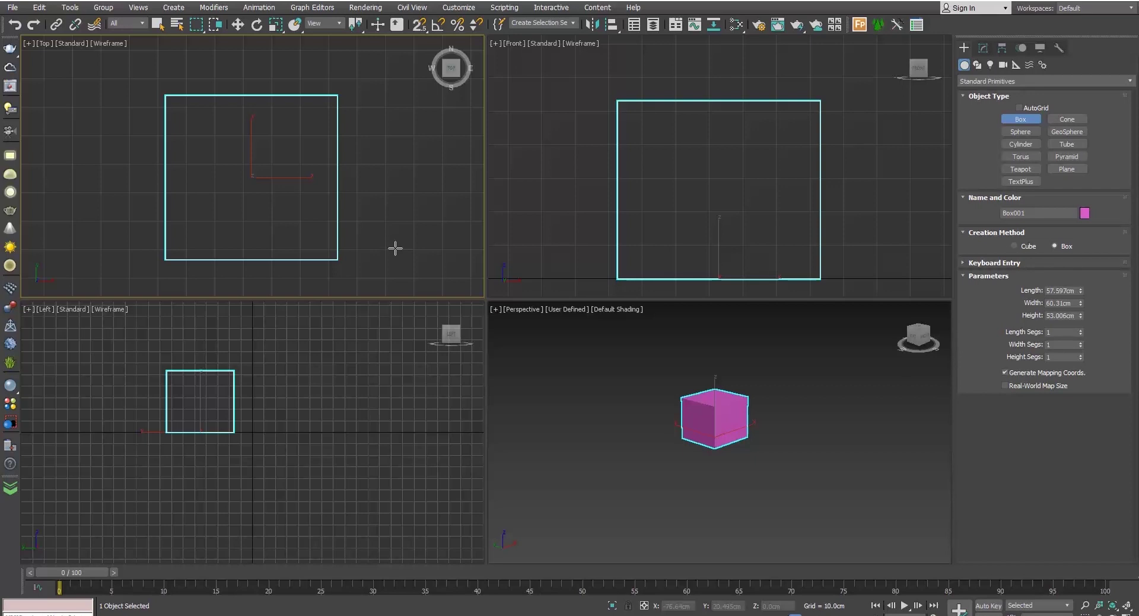
Show the new box's modifiable parameters and deselect the box.
click(984, 48)
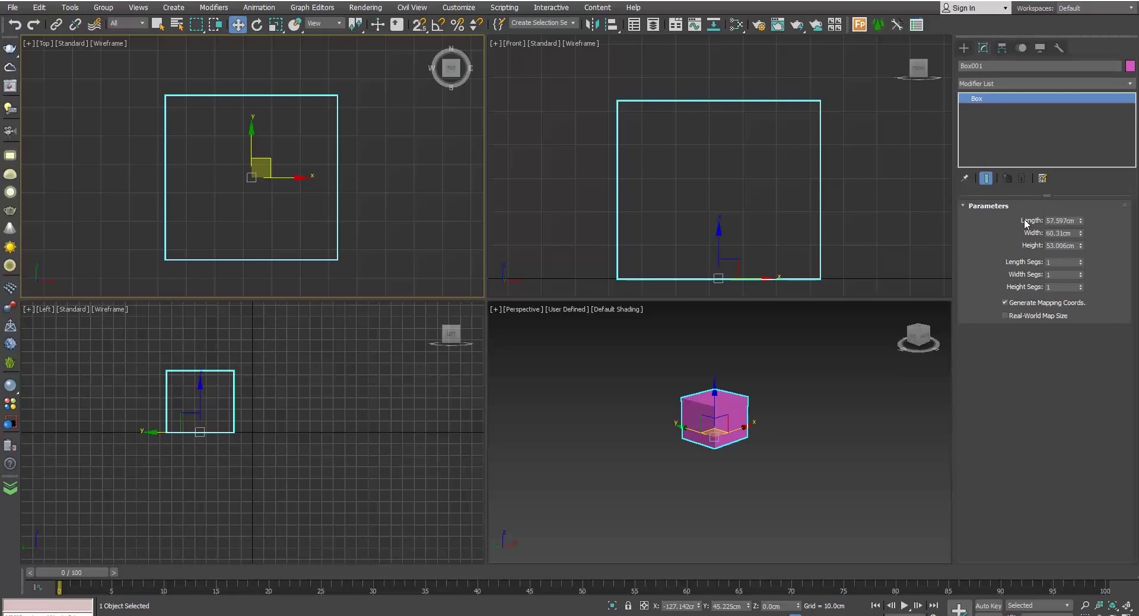
click(891, 189)
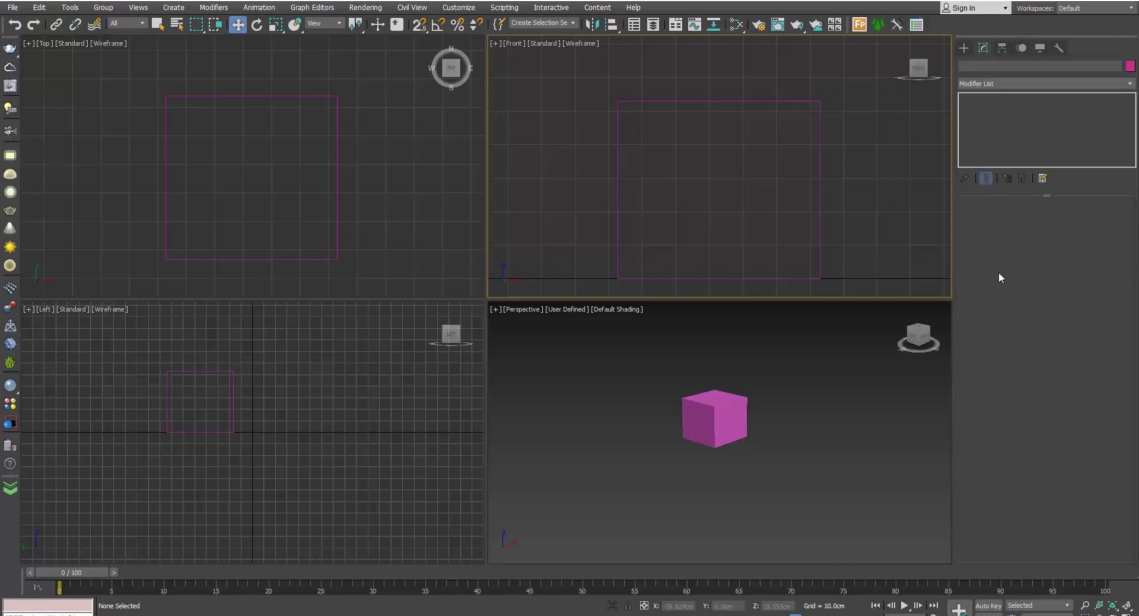
Set the box's length, width and height to 50 cm each and fit it in all viewports.
click(820, 179)
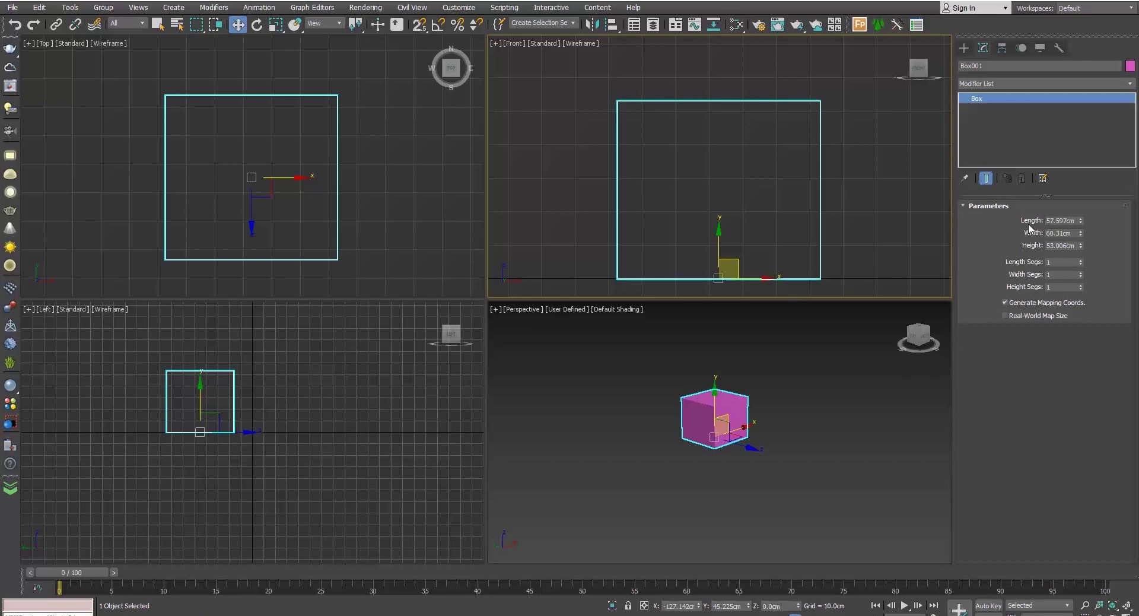
click(1060, 220)
text(50)
key(Tab)
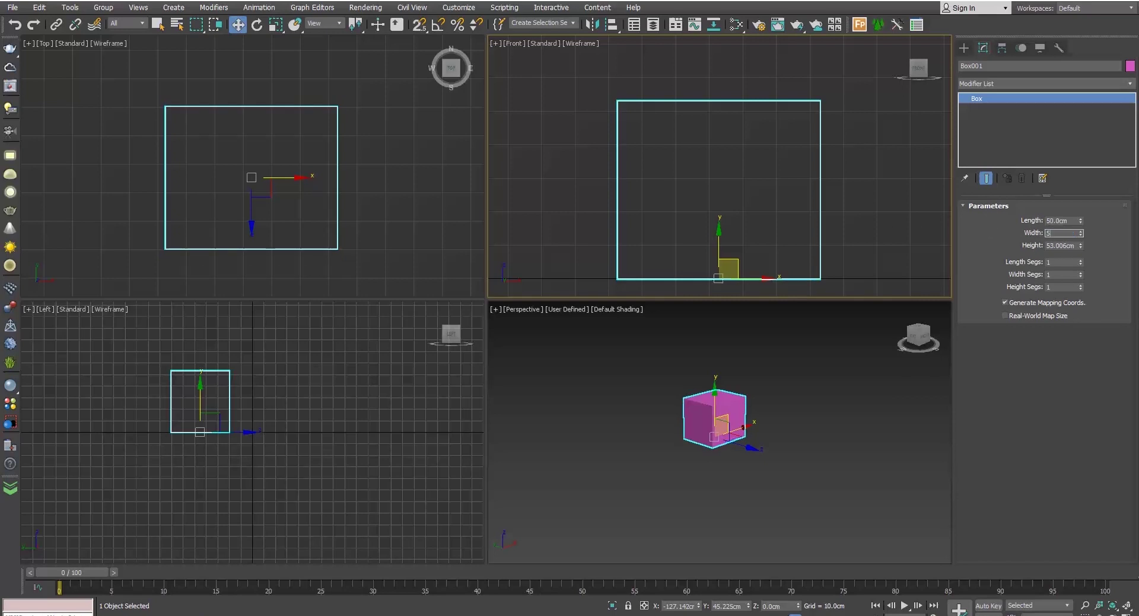
text(50)
key(Tab)
text(50)
key(Return)
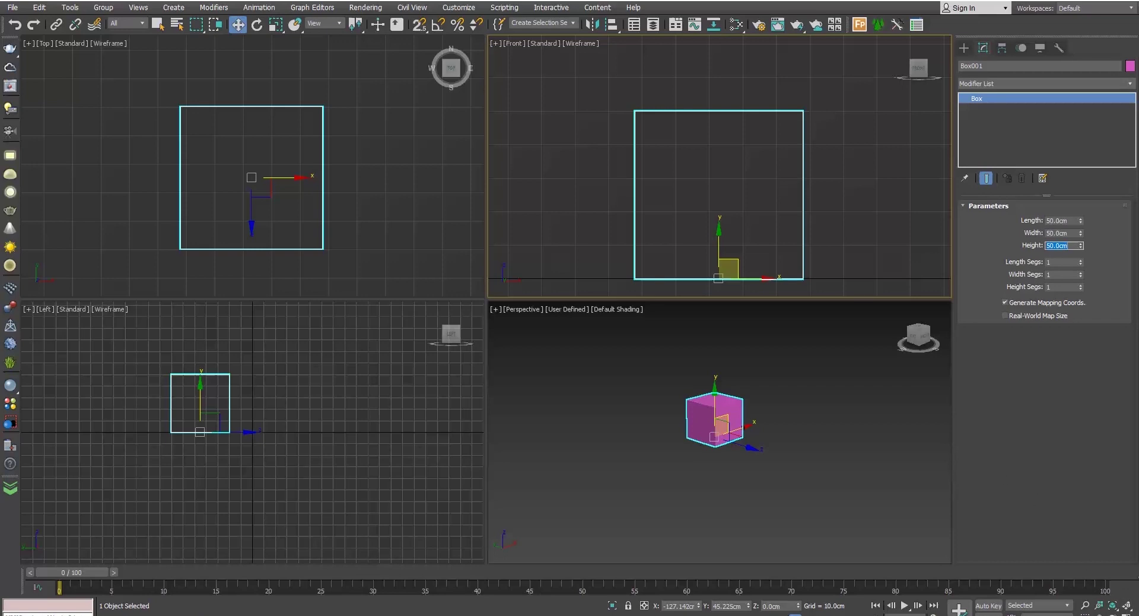
click(1128, 607)
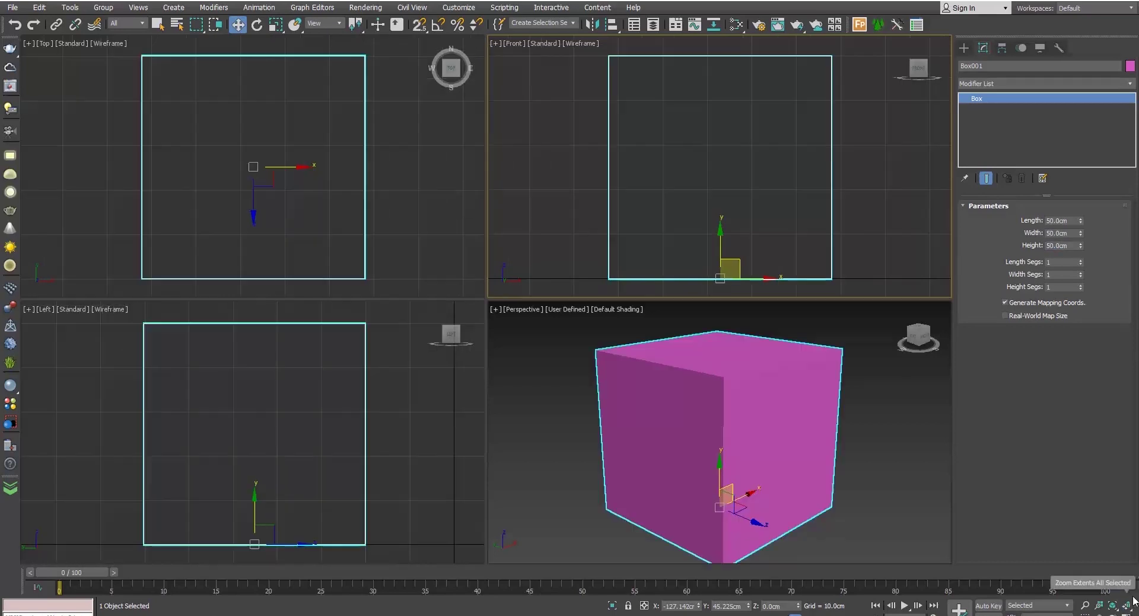
click(1128, 606)
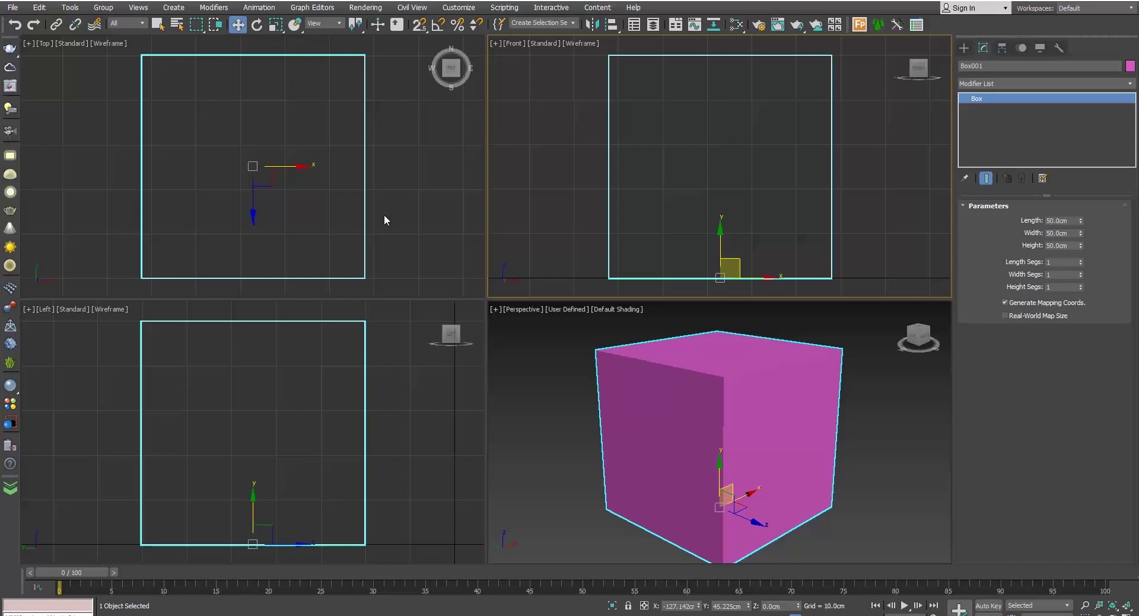
Create a Standard Primitives sphere with a radius of about 35.5 cm beside the box in the Top viewport.
scroll(276, 213, down, 4)
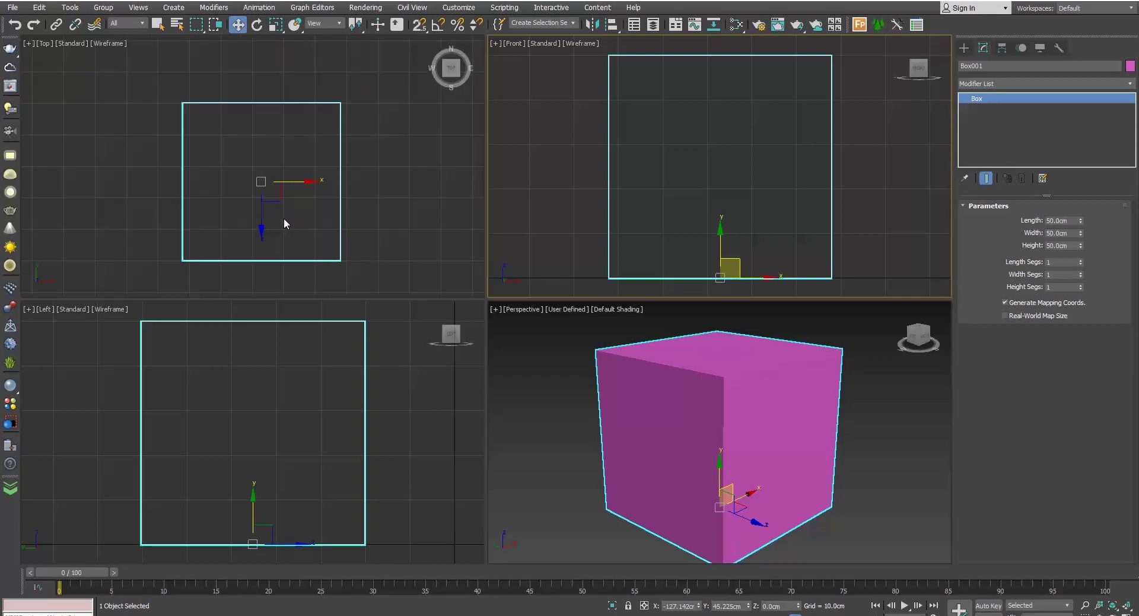
scroll(284, 197, down, 2)
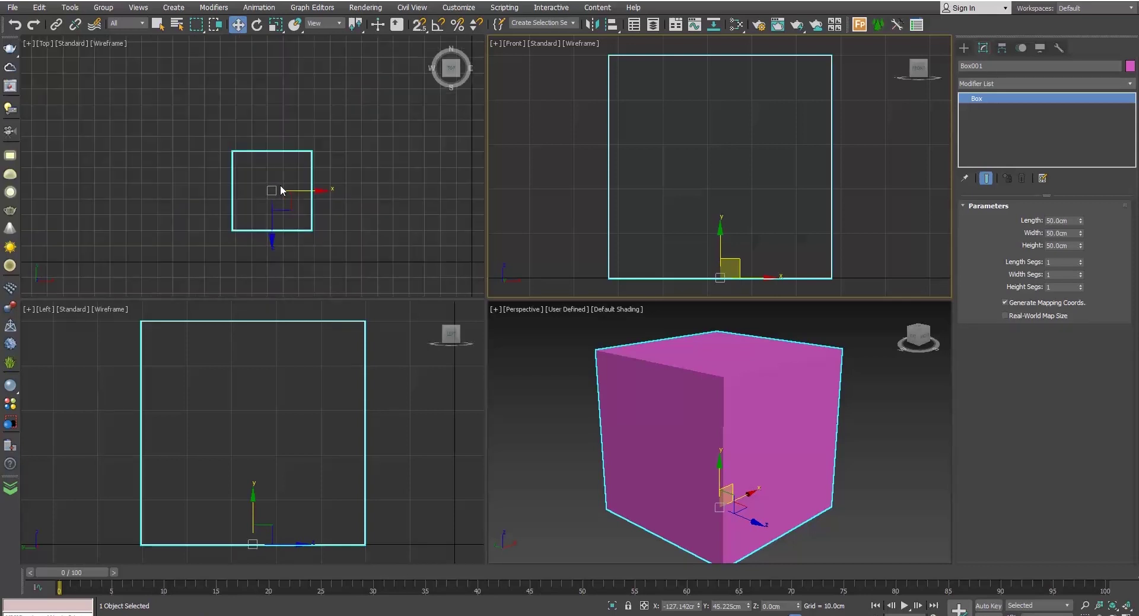
middle_drag(258, 205, 347, 195)
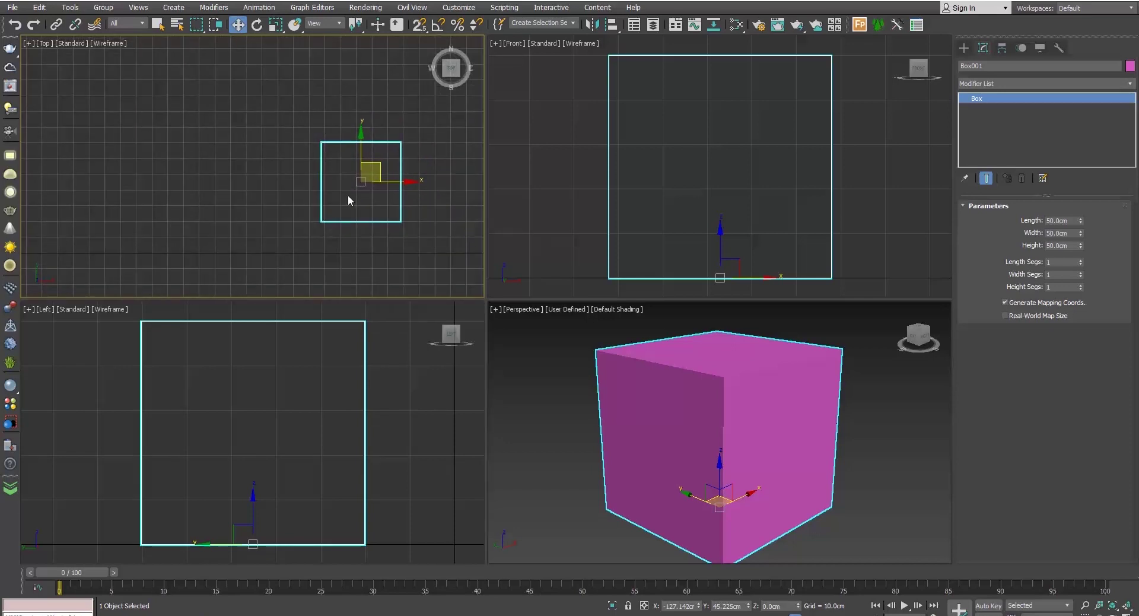
click(964, 48)
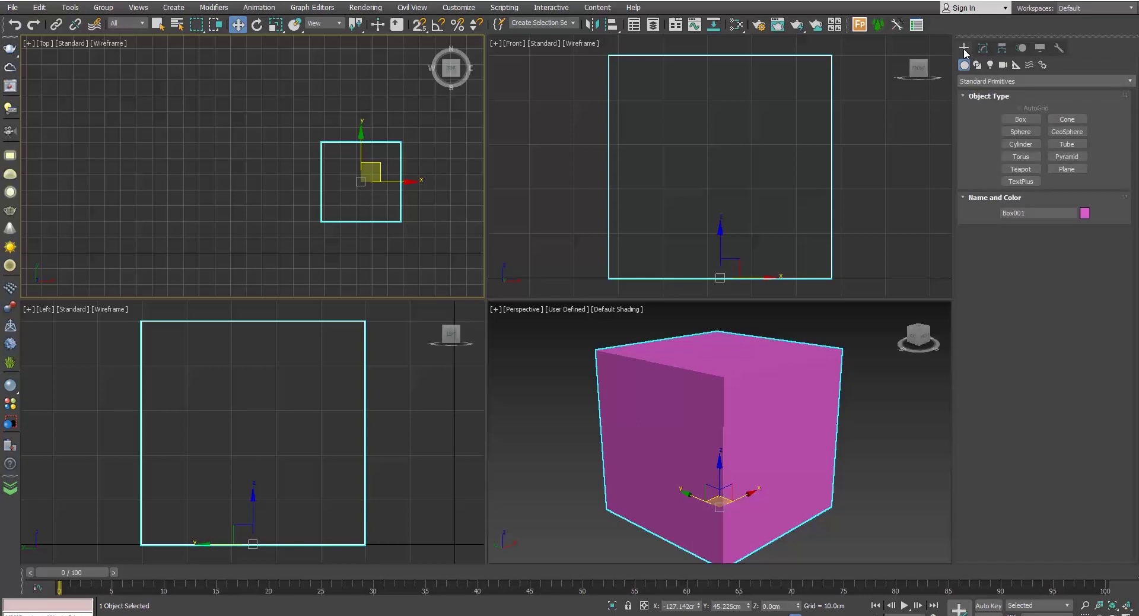
click(1021, 131)
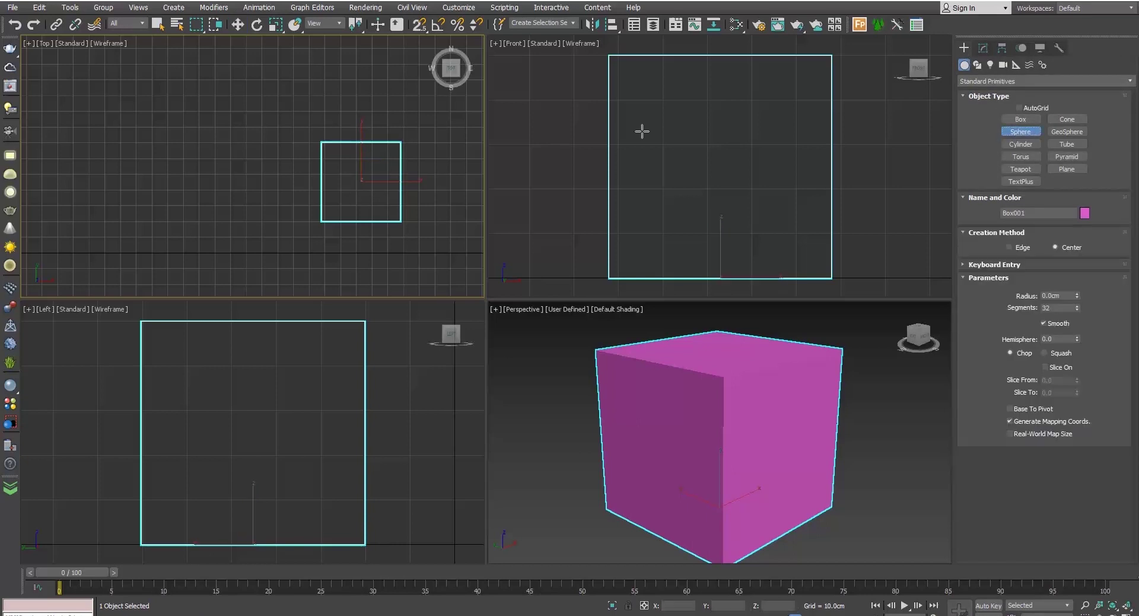
drag(253, 178, 196, 179)
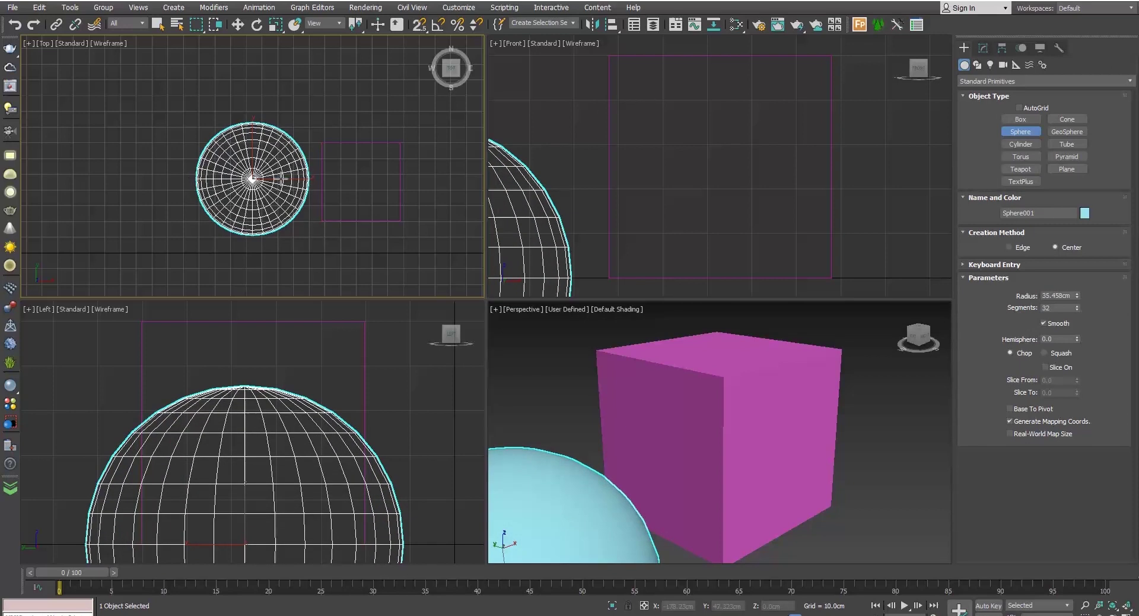
Set the sphere's radius to 25 cm and fit both objects in all viewports.
click(984, 48)
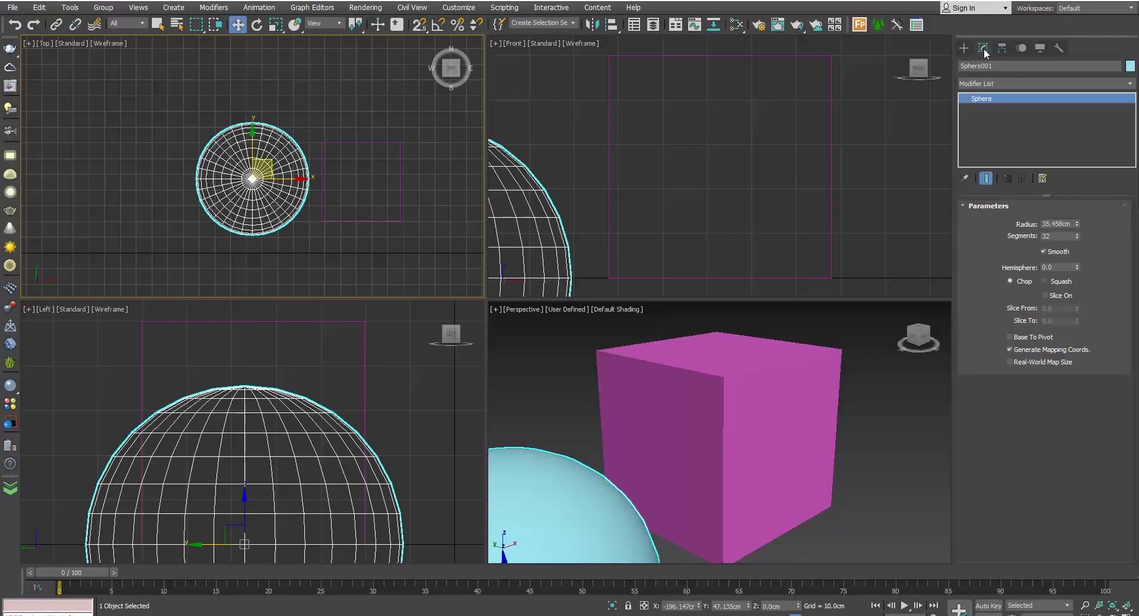
double_click(1060, 224)
text(25)
key(Return)
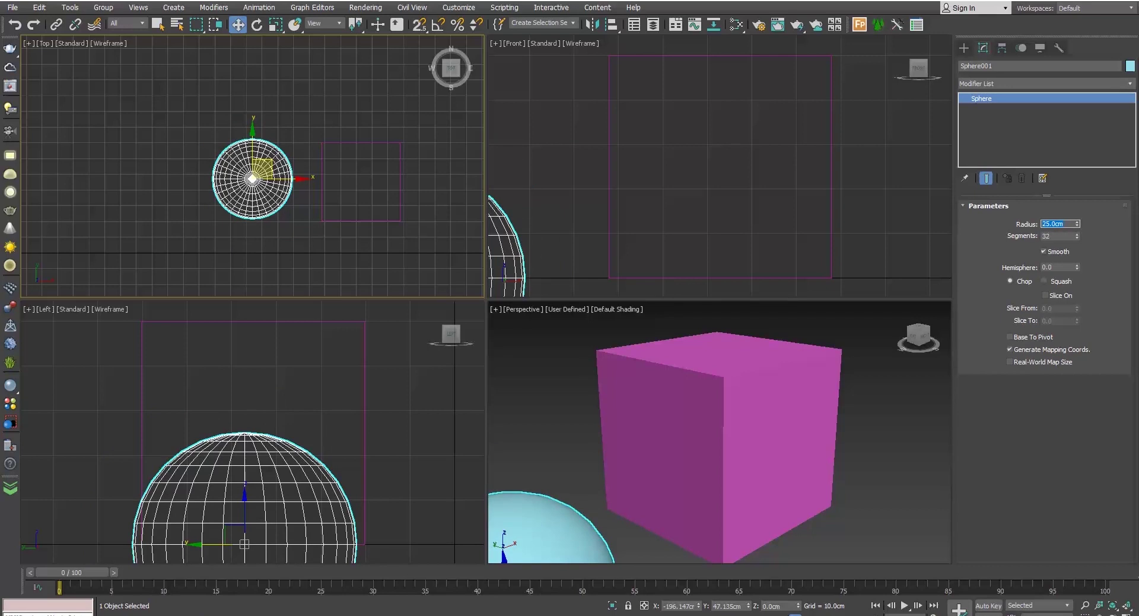
click(1127, 605)
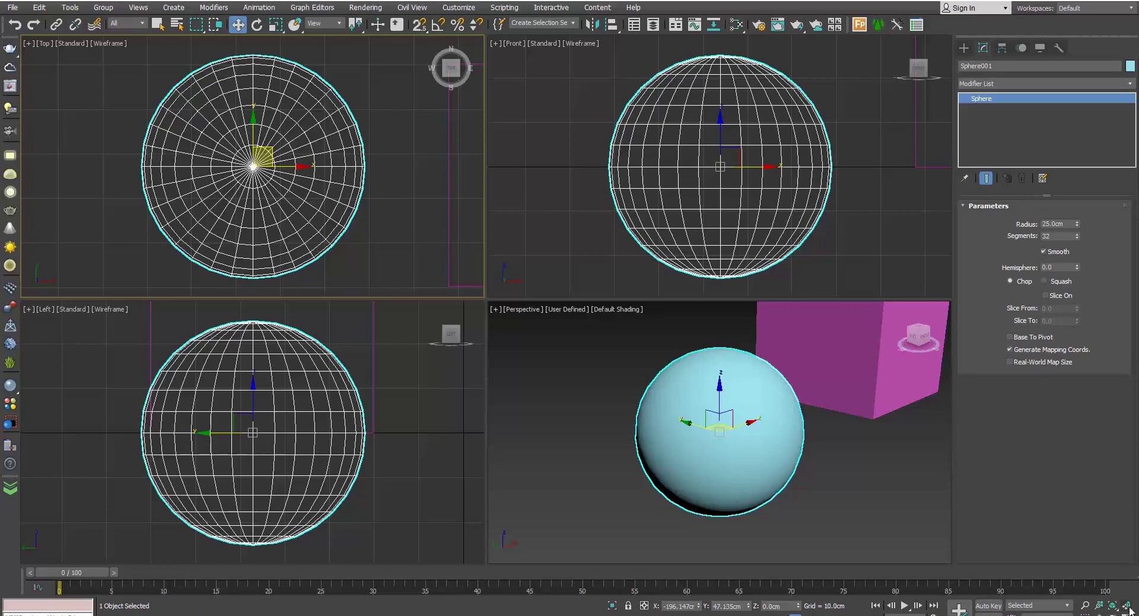
click(1129, 609)
click(1128, 584)
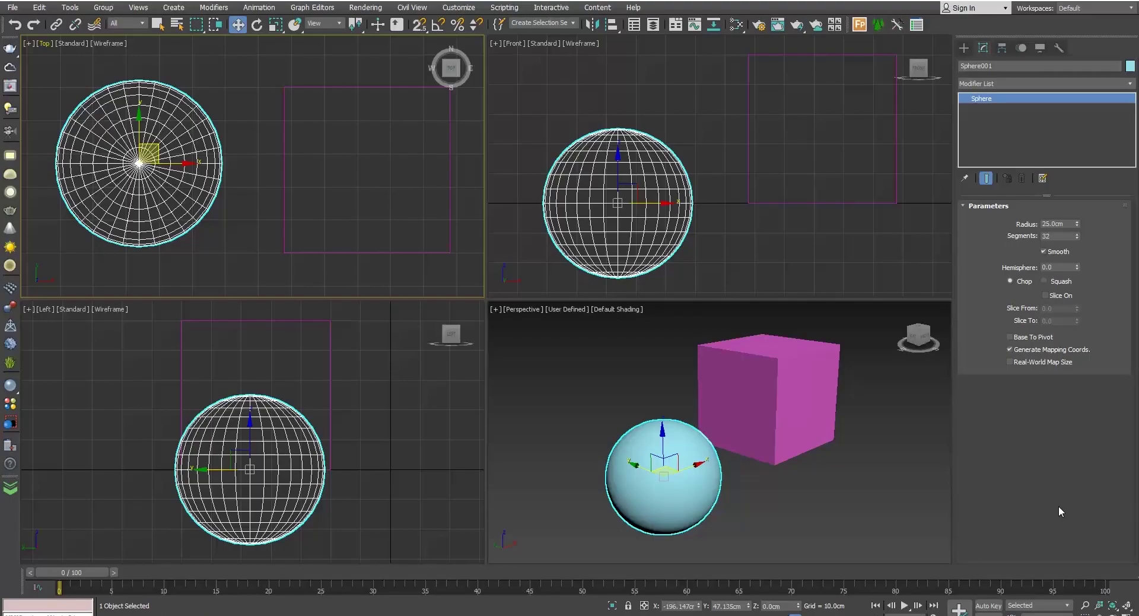
Use the Select Object tool in the Top viewport to pick the box, followed by the sphere.
click(157, 25)
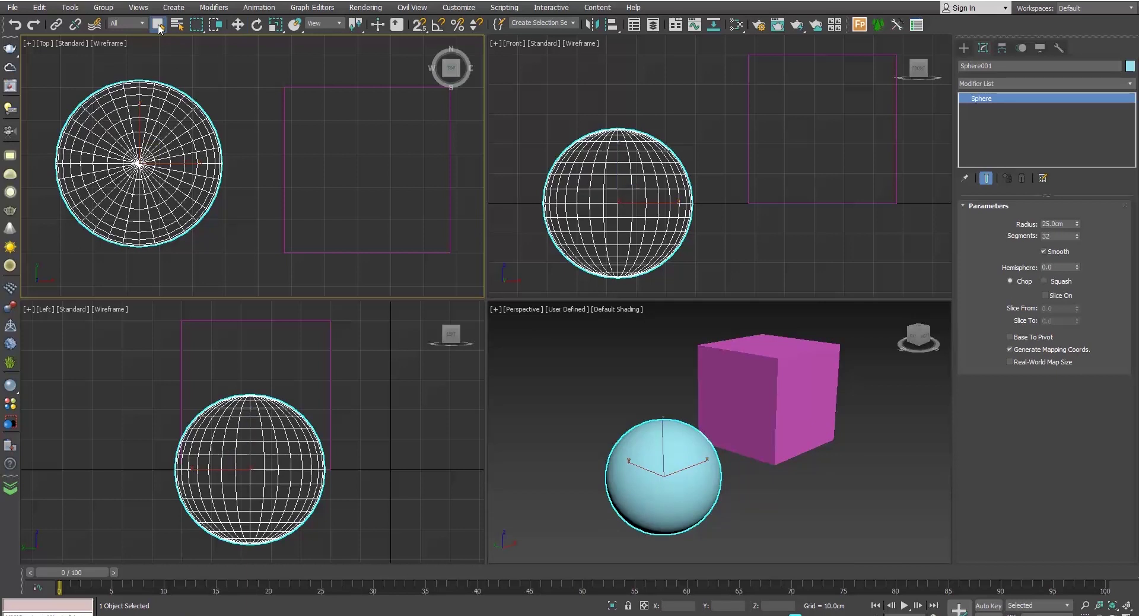
click(285, 118)
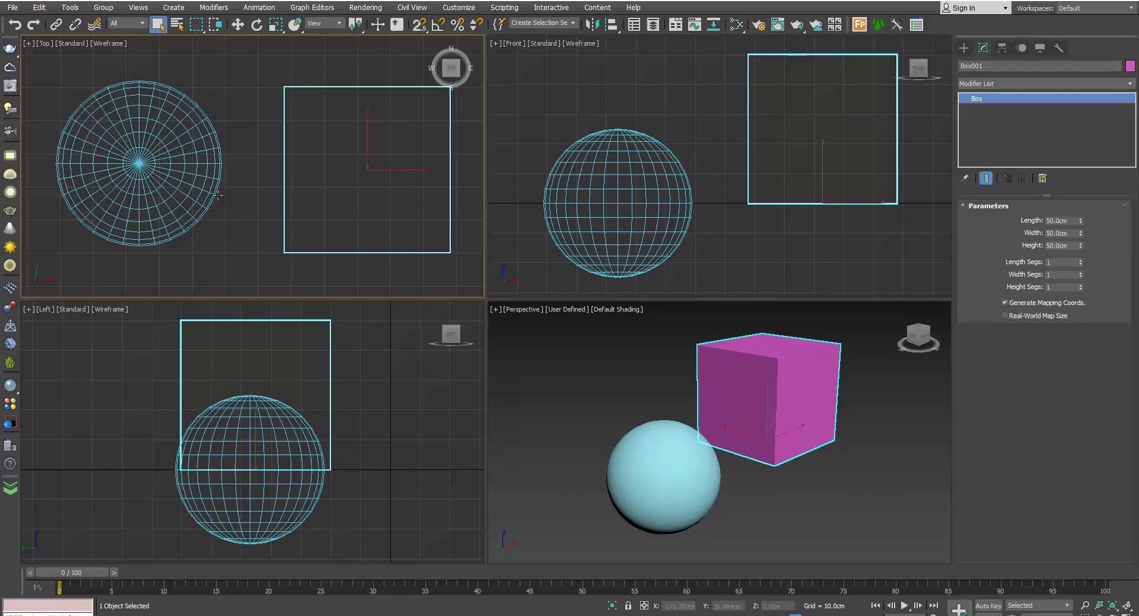
click(197, 220)
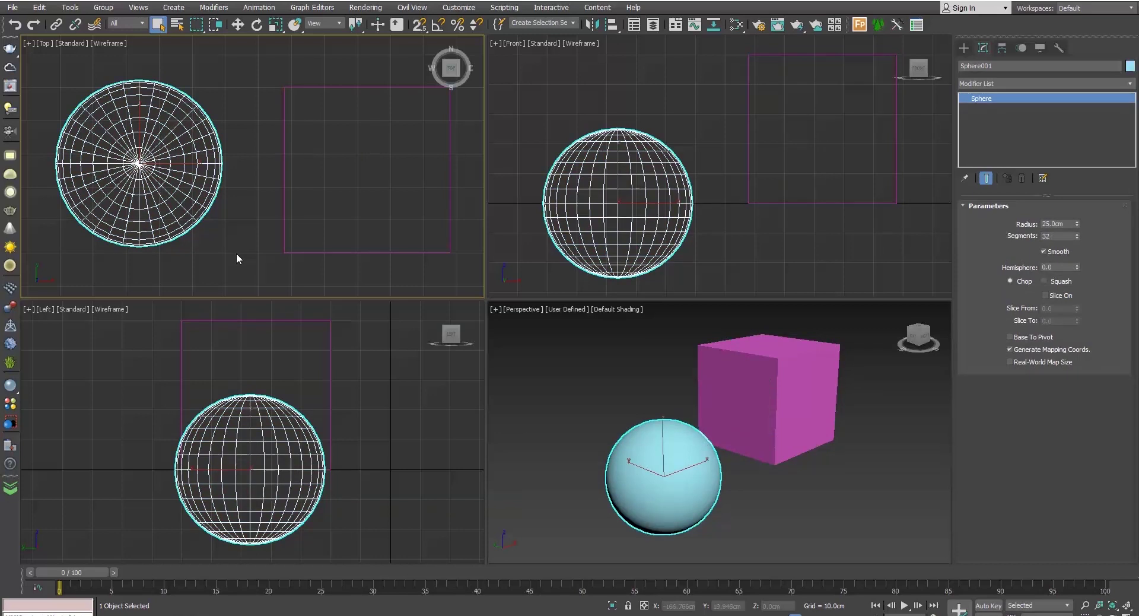
Select Box001 by name from the scene's object list.
click(177, 25)
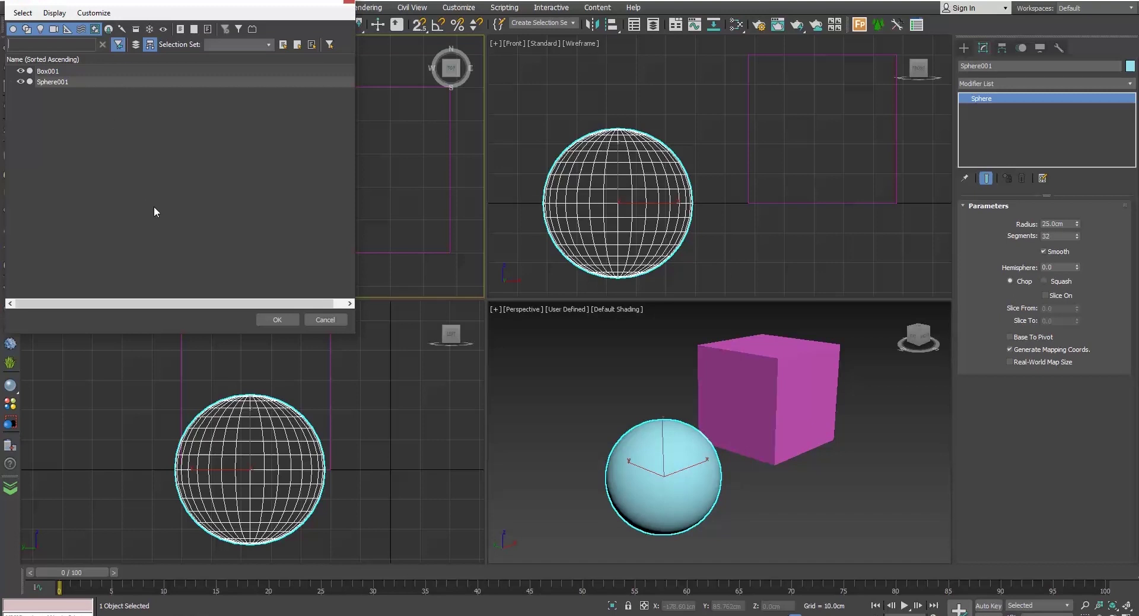
click(60, 71)
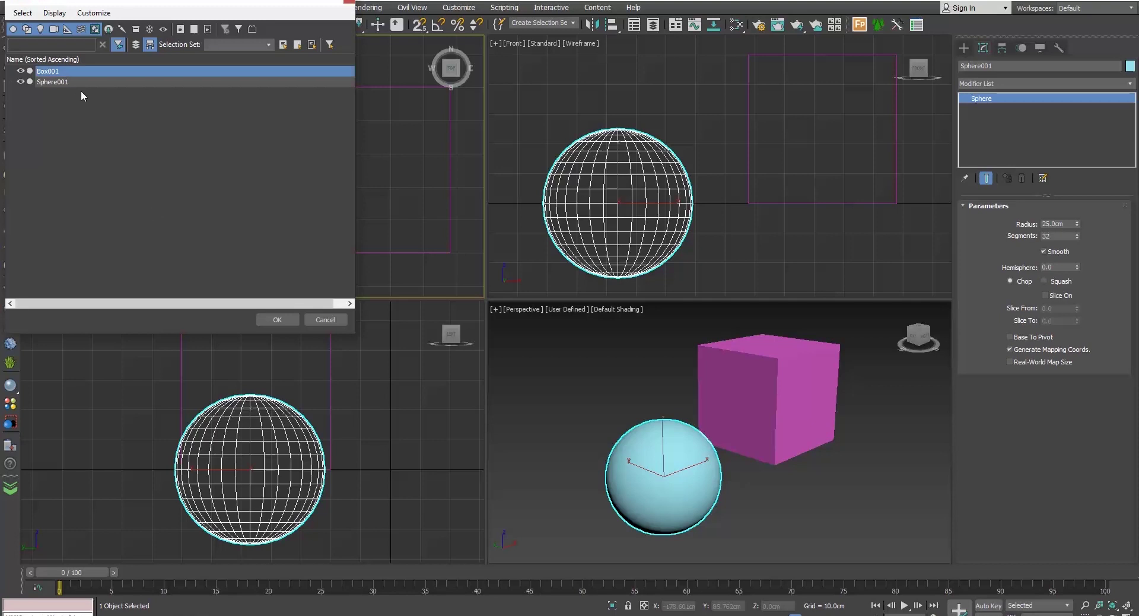
click(277, 319)
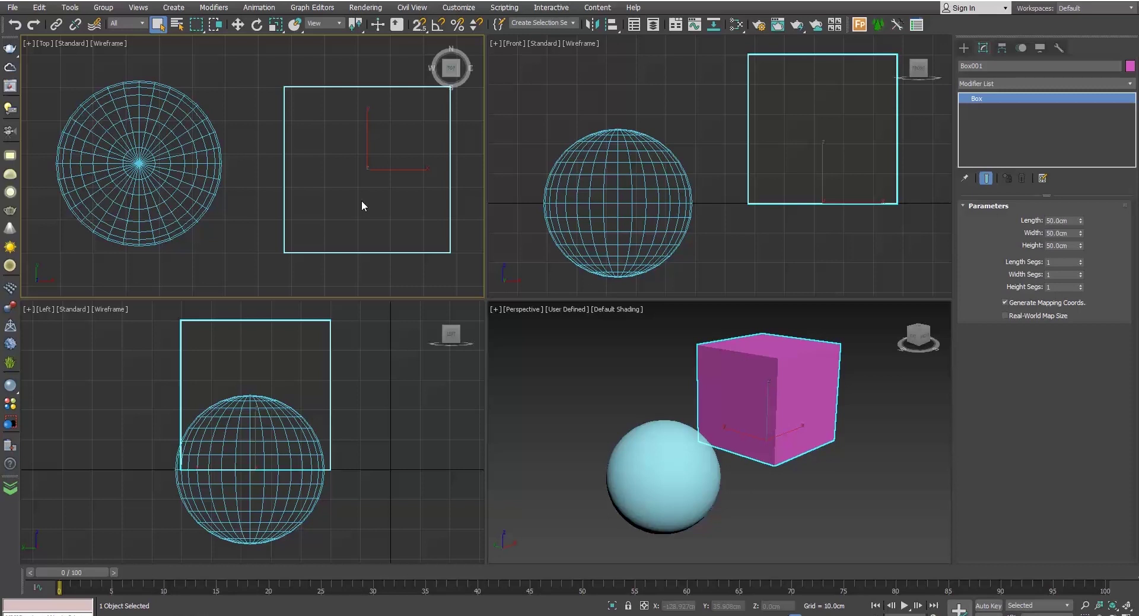
Clear the selection by confirming Select From Scene with nothing chosen, and display the Standard Primitives creation options.
key(h)
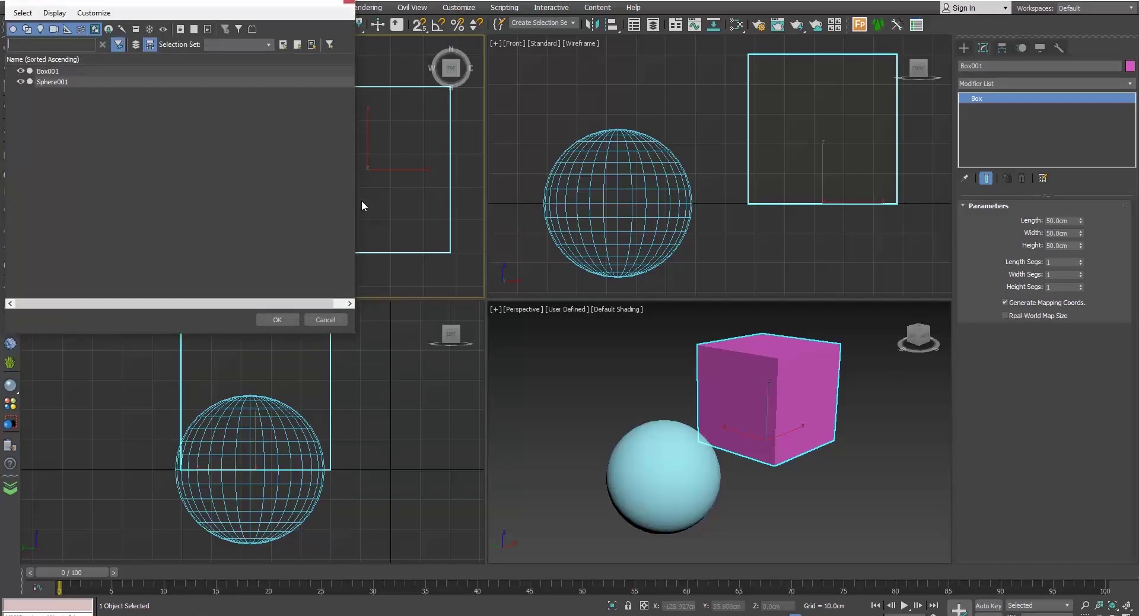
drag(287, 2, 346, 108)
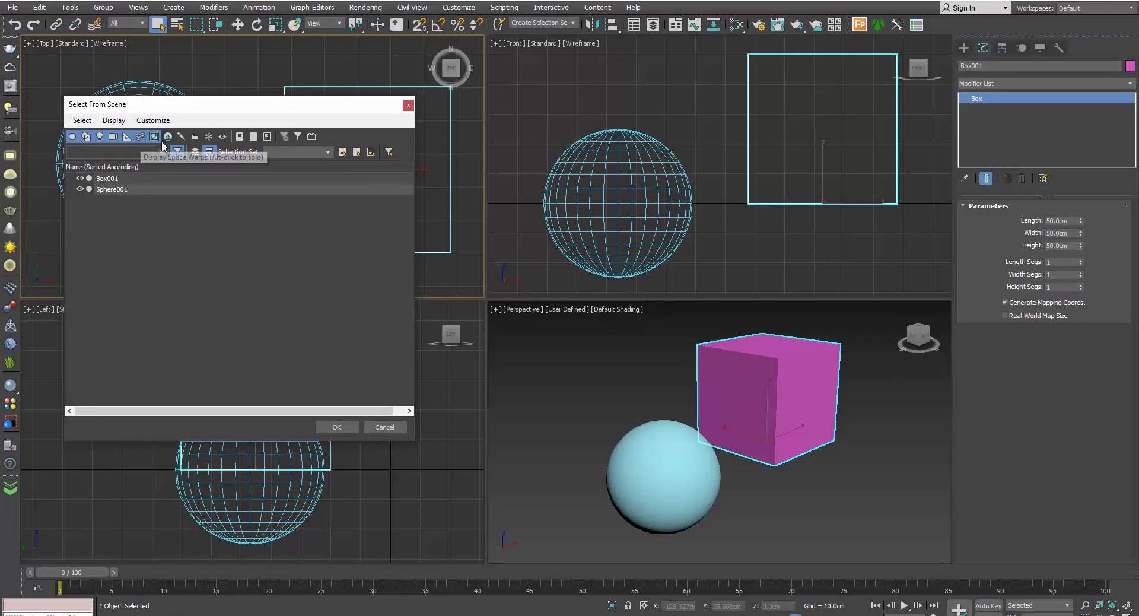
click(337, 426)
click(965, 45)
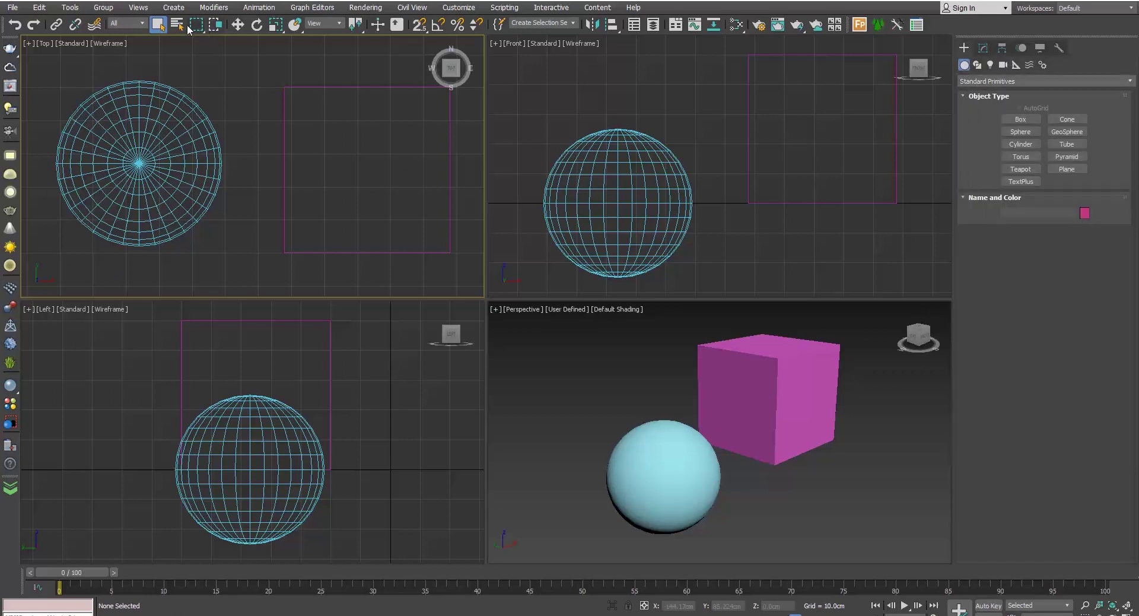
Open Select From Scene and turn off its object-type display filters, including geometry, lights, cameras and space warps.
key(h)
drag(205, 12, 790, 43)
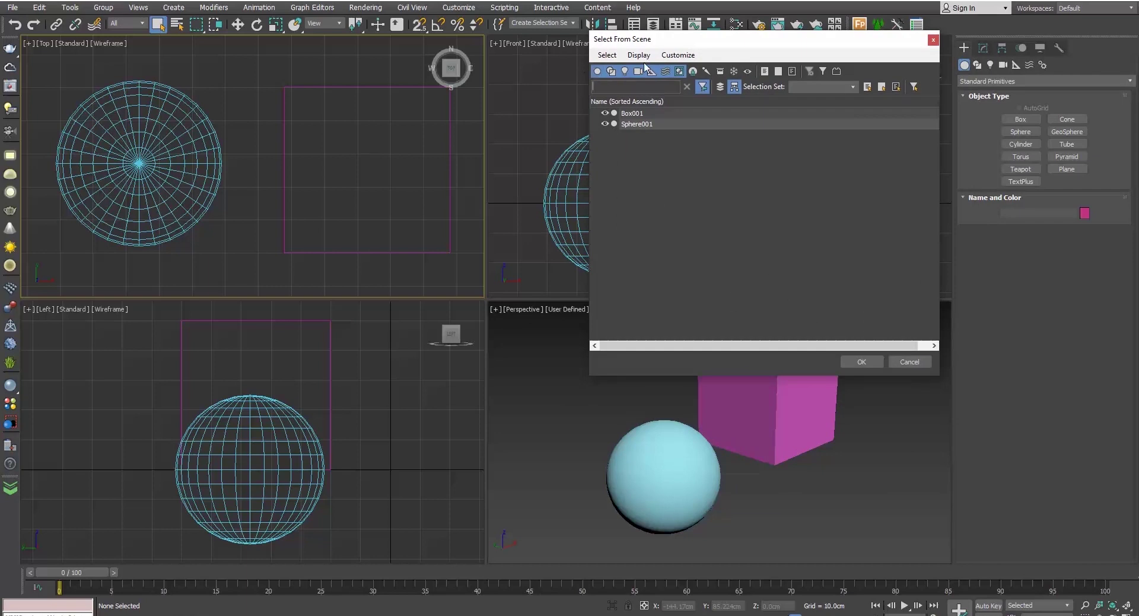
click(681, 72)
click(597, 72)
click(624, 71)
click(638, 71)
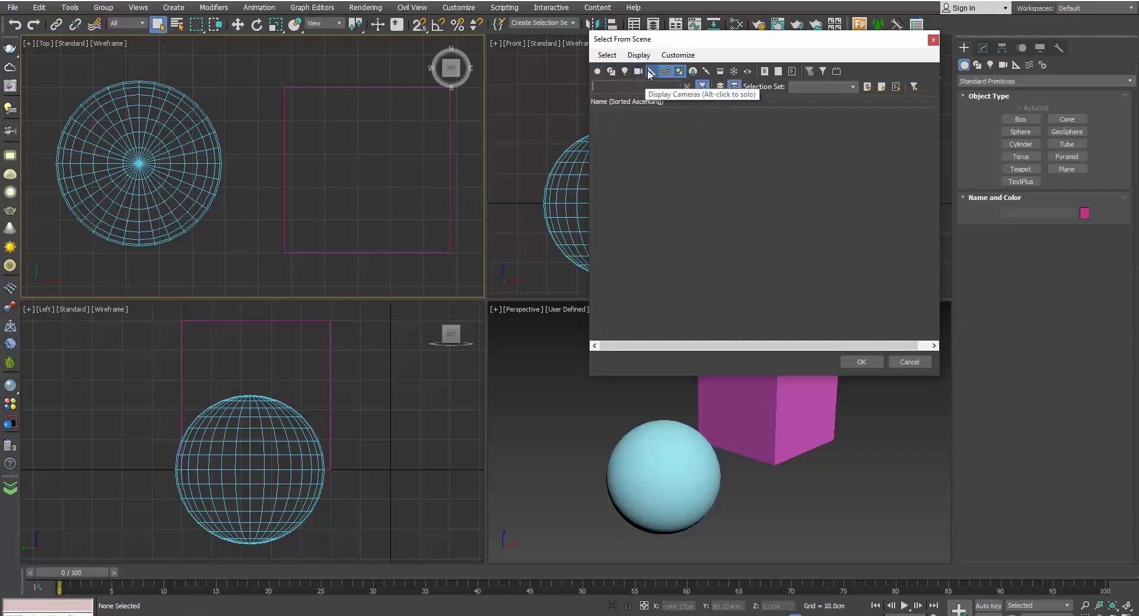
click(652, 71)
click(678, 72)
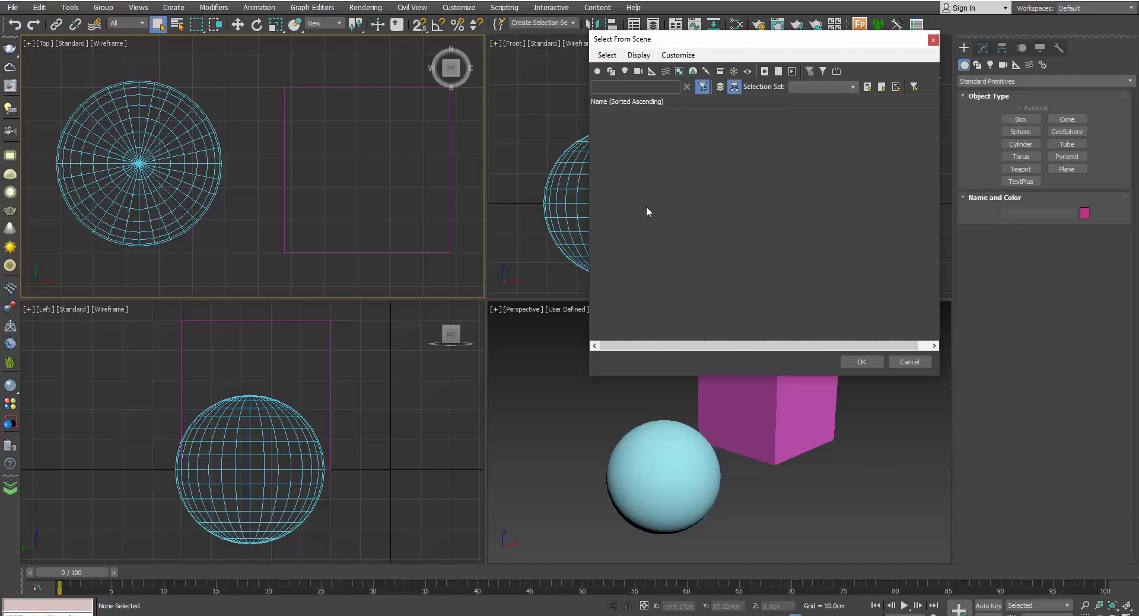
Filter the Select From Scene list to geometry only, switch it to cameras only, and close the dialog.
click(598, 72)
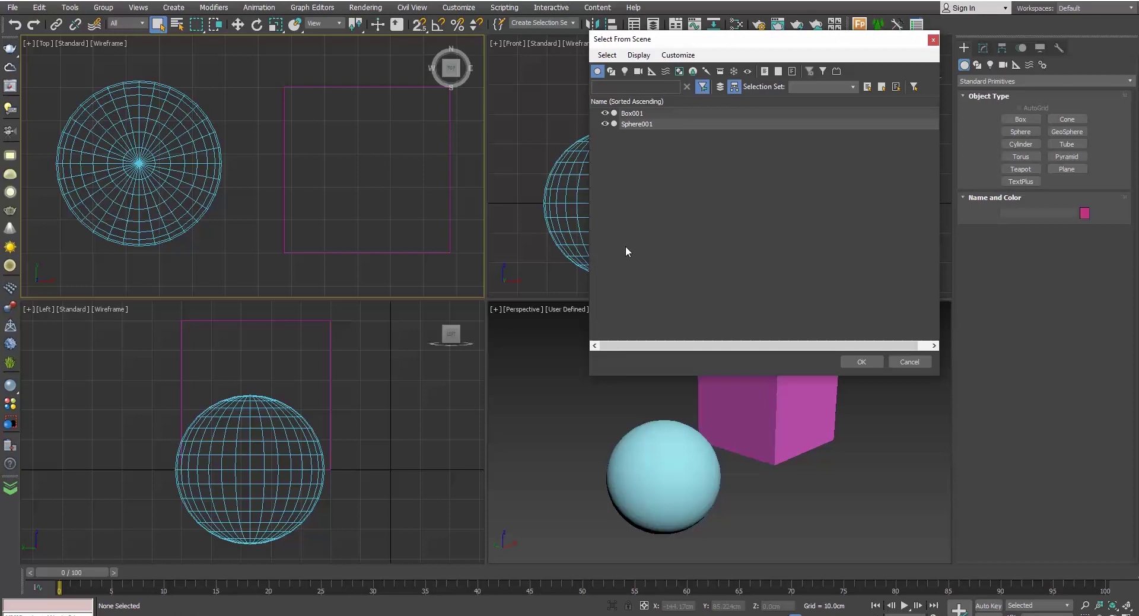
click(597, 71)
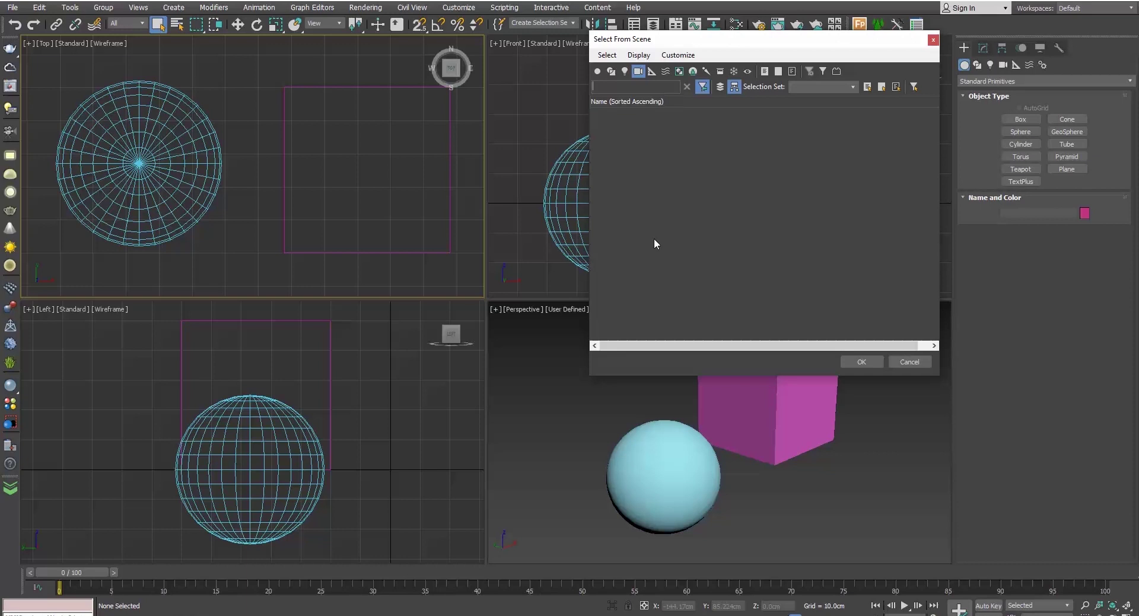
click(863, 362)
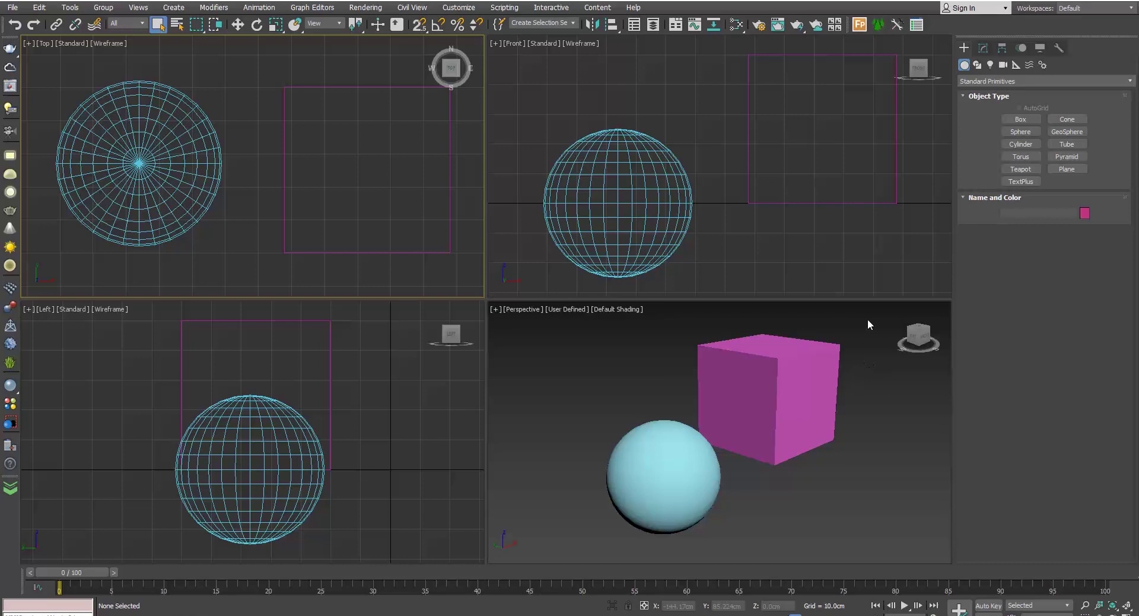
Create a targeted Physical camera below the sphere in the Top viewport, with a target distance of about 84 cm.
scroll(427, 221, down, 3)
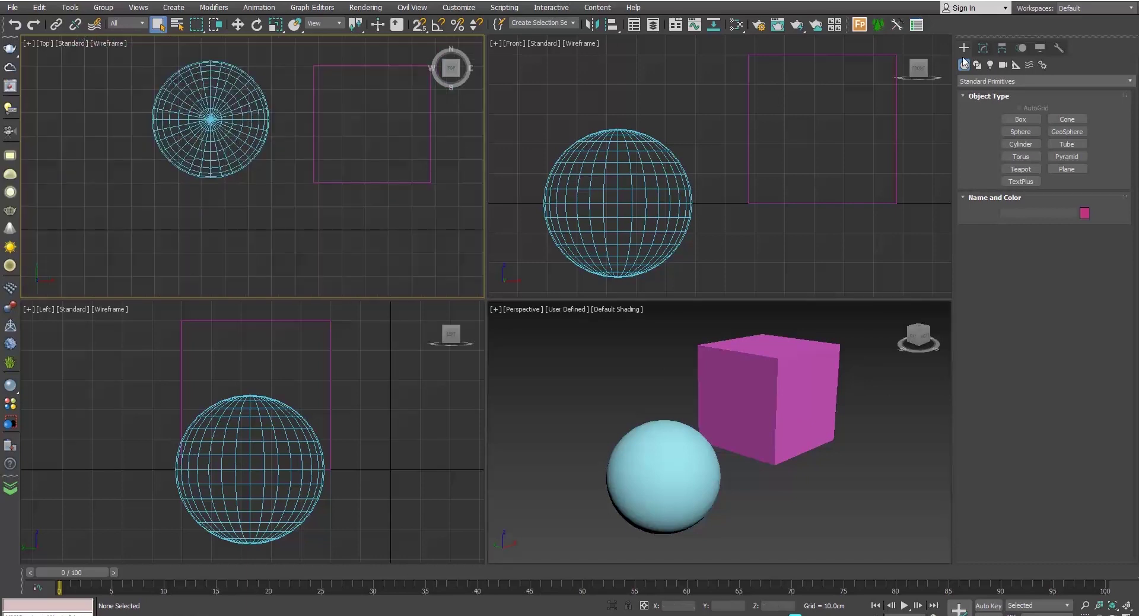
click(1003, 66)
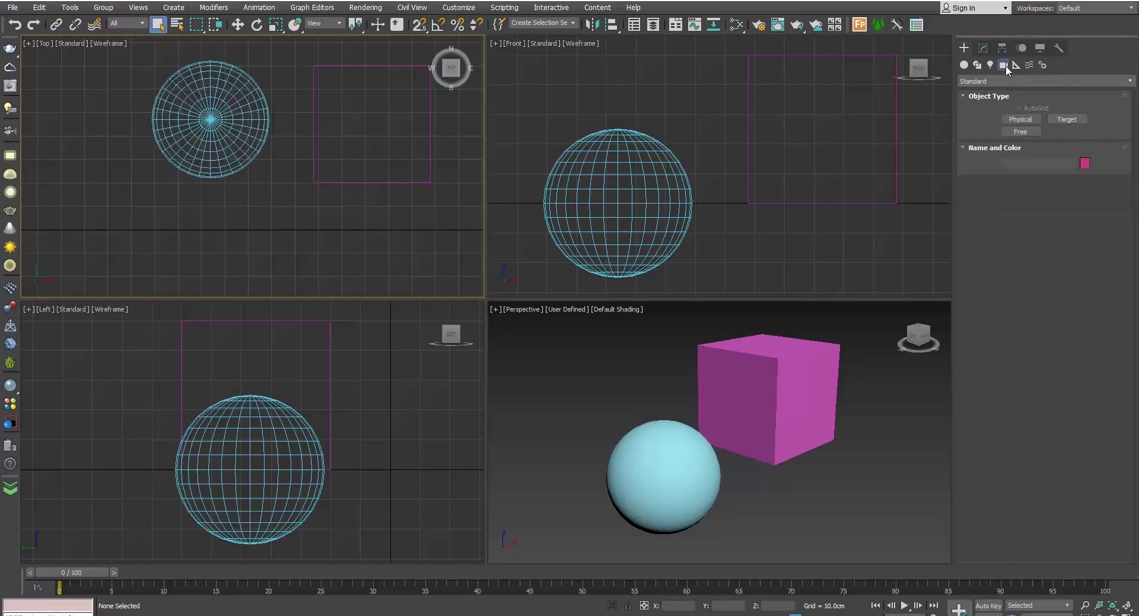
click(1030, 121)
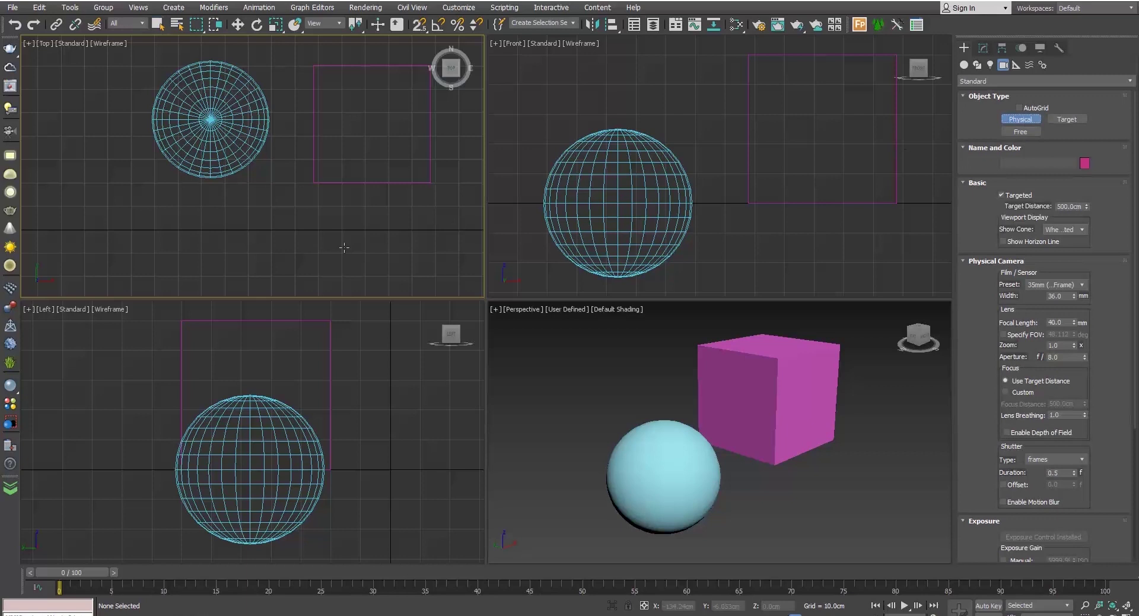
drag(189, 236, 382, 236)
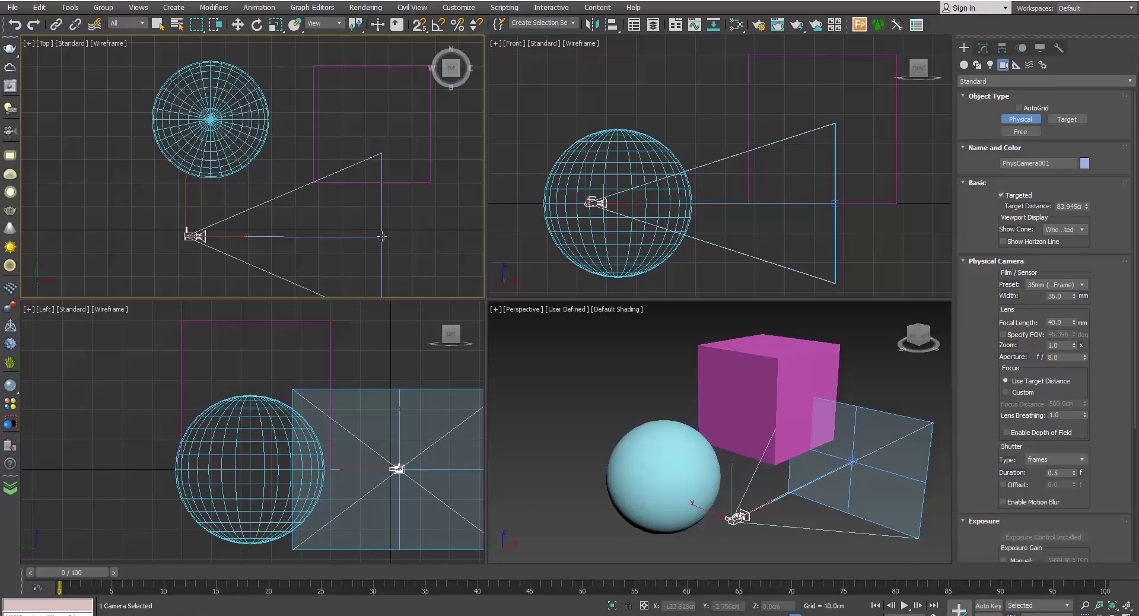
Place a photometric Free Light below and to the left of the sphere in the Top viewport.
click(990, 64)
click(1067, 119)
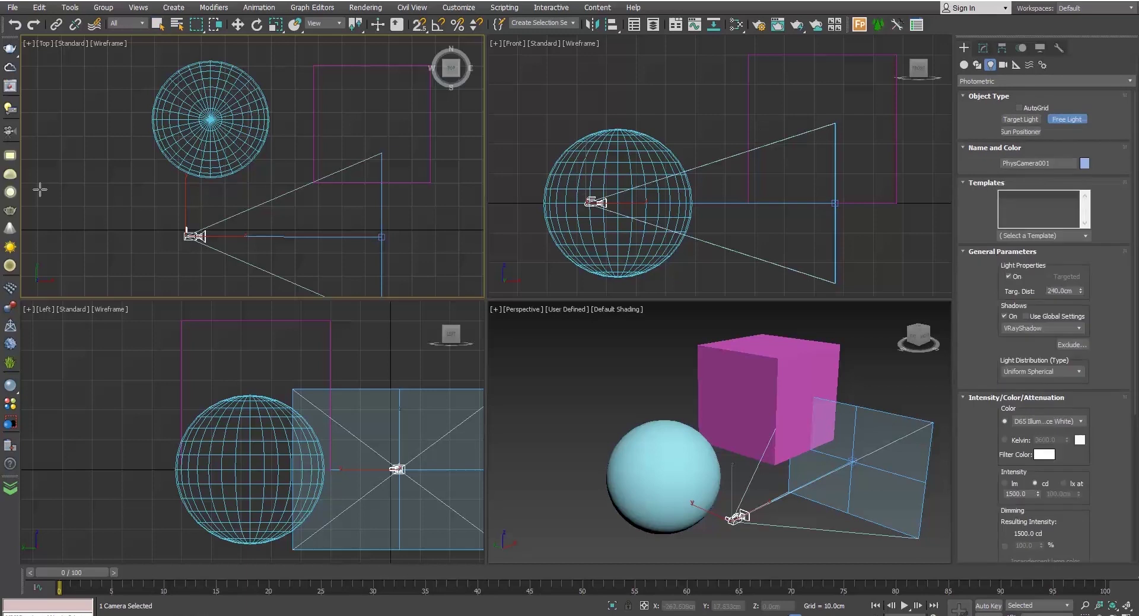
click(86, 189)
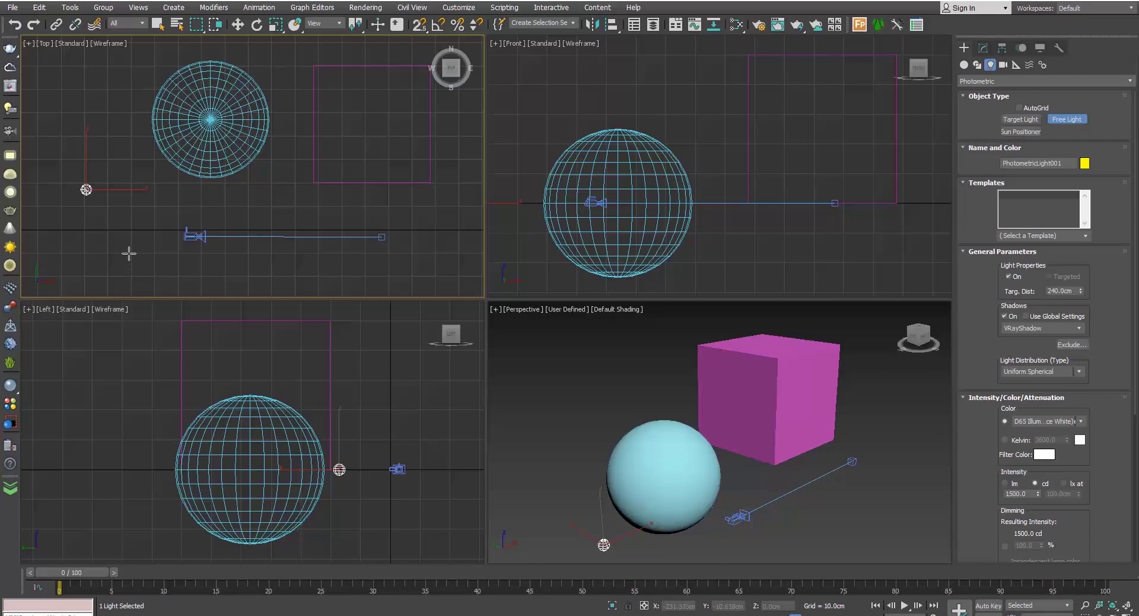
Open Select From Scene and add lights and geometry to the camera-only object list.
click(177, 25)
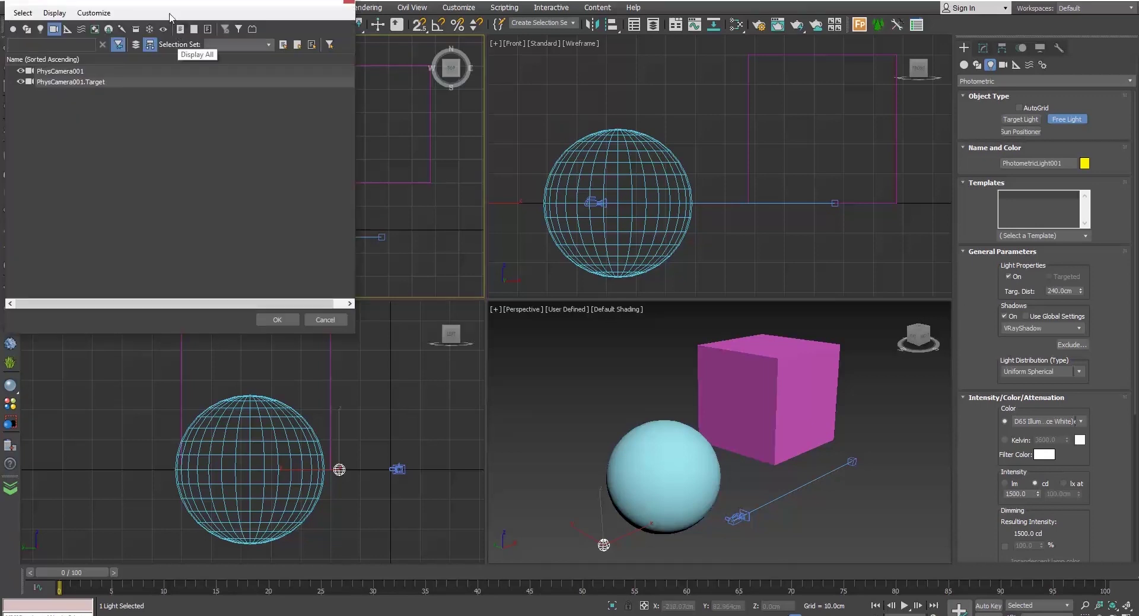
drag(167, 12, 241, 45)
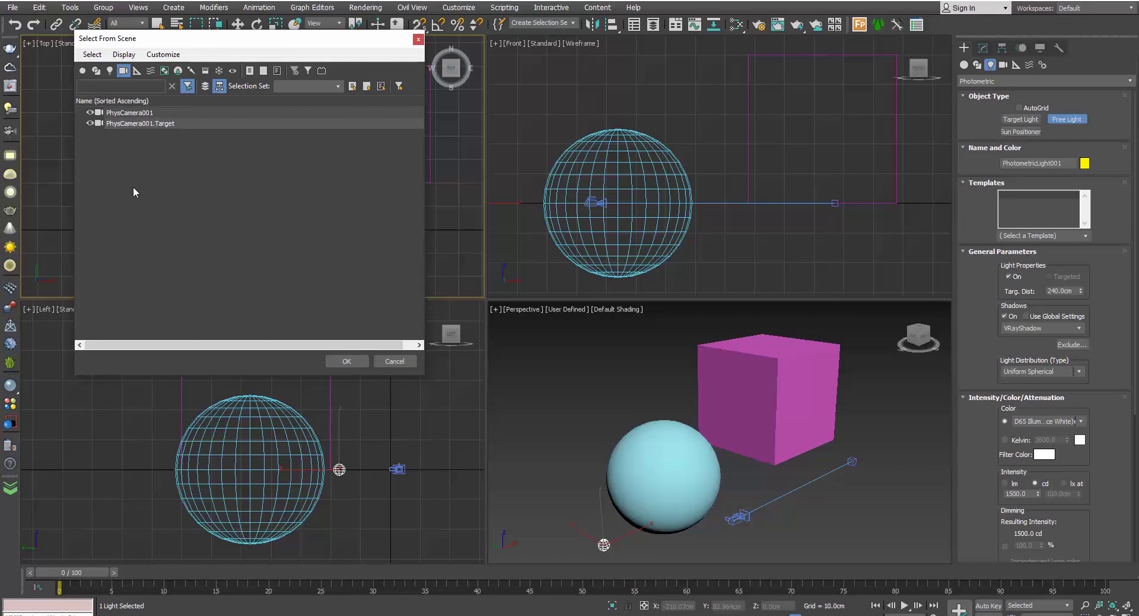
click(109, 70)
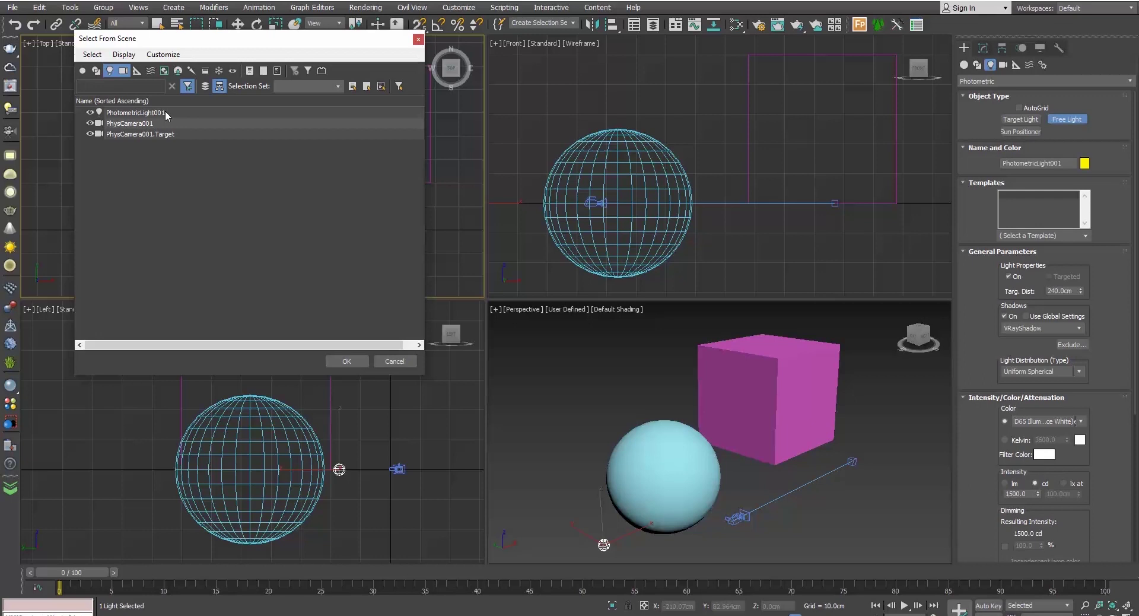
click(82, 70)
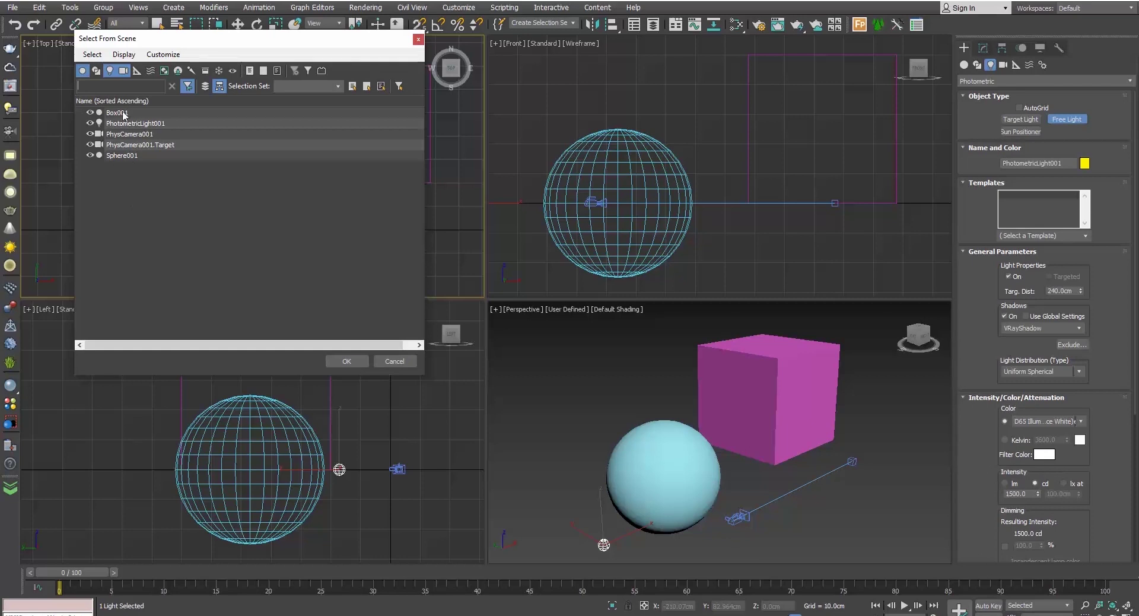
Limit the Select From Scene list to cameras again and select PhysCamera001 by name.
click(109, 71)
click(82, 71)
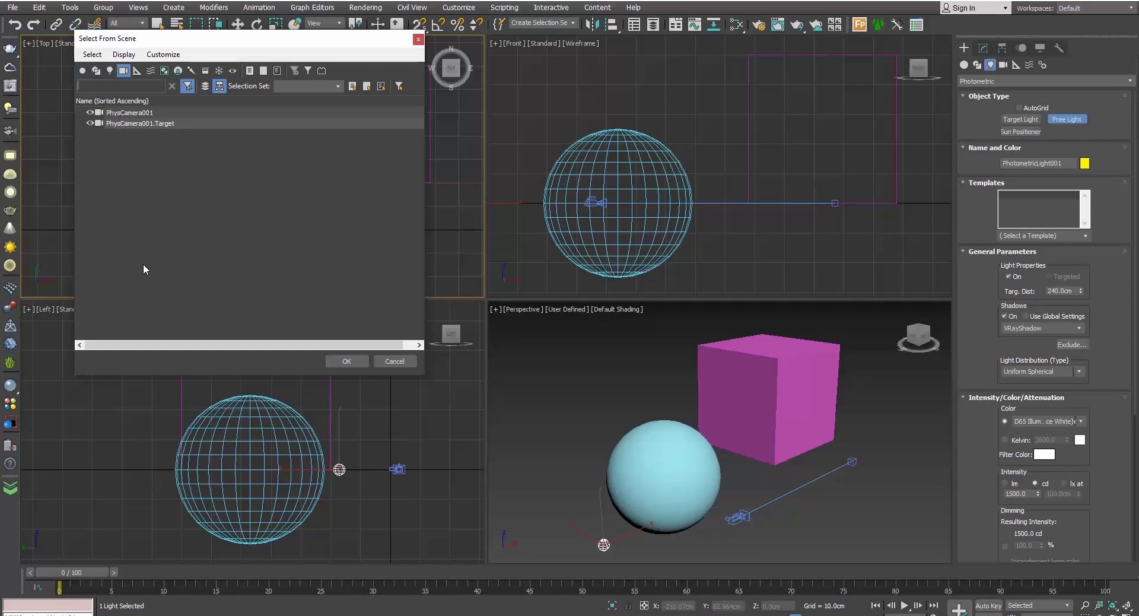
click(160, 113)
click(345, 361)
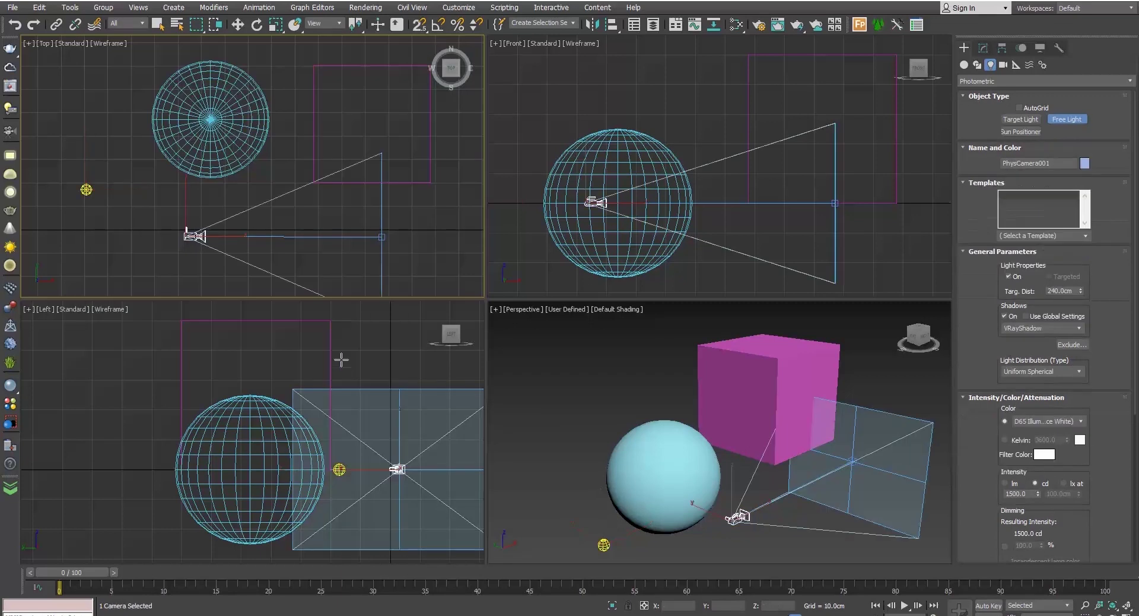
Delete the selected camera and the free light, leaving the sphere and box in the scene.
click(238, 23)
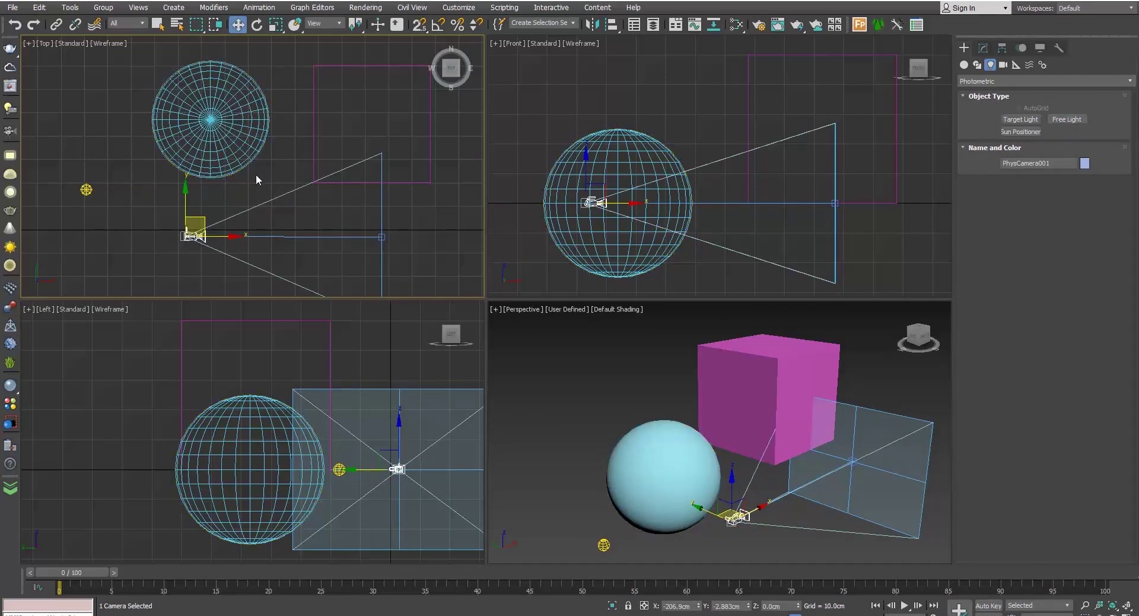
key(Delete)
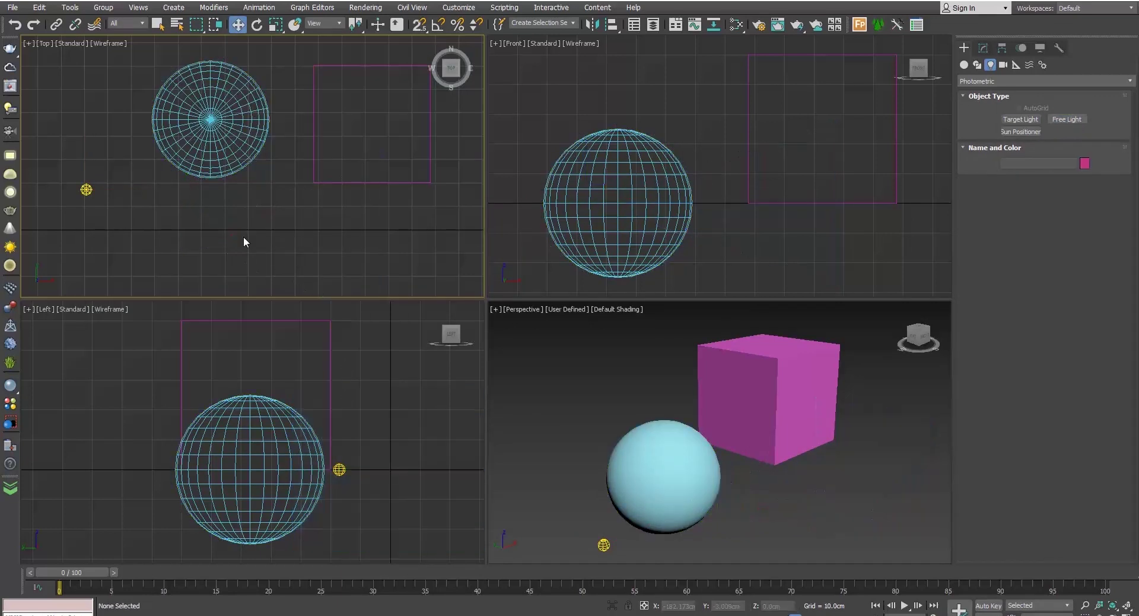
click(86, 190)
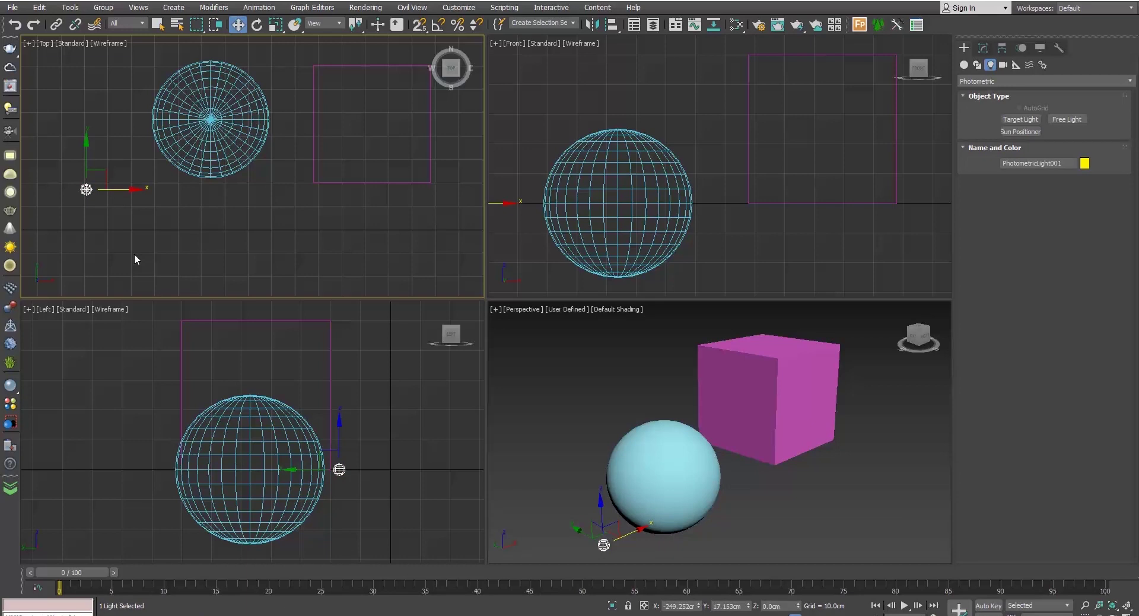
key(Delete)
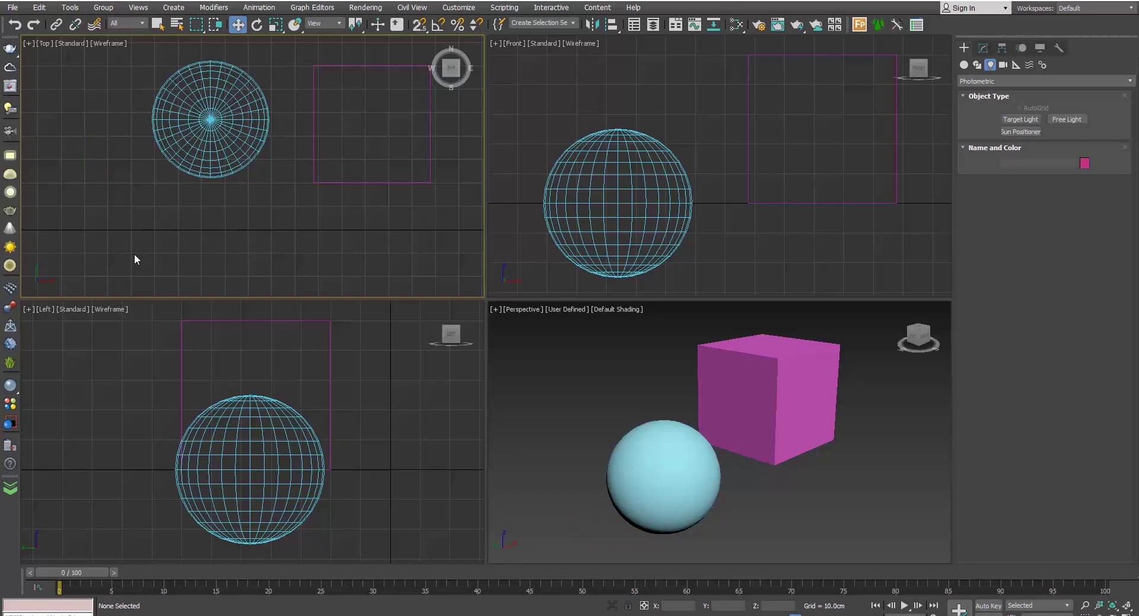
Select the sphere and then the box in the Top viewport, and rename the box as Box.
click(203, 133)
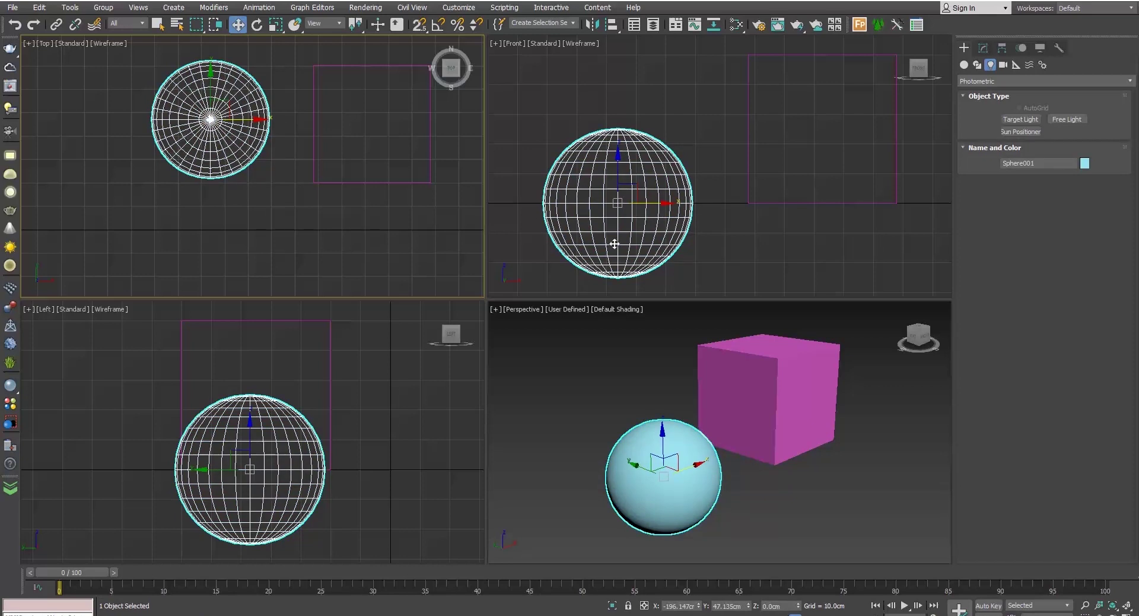
click(342, 182)
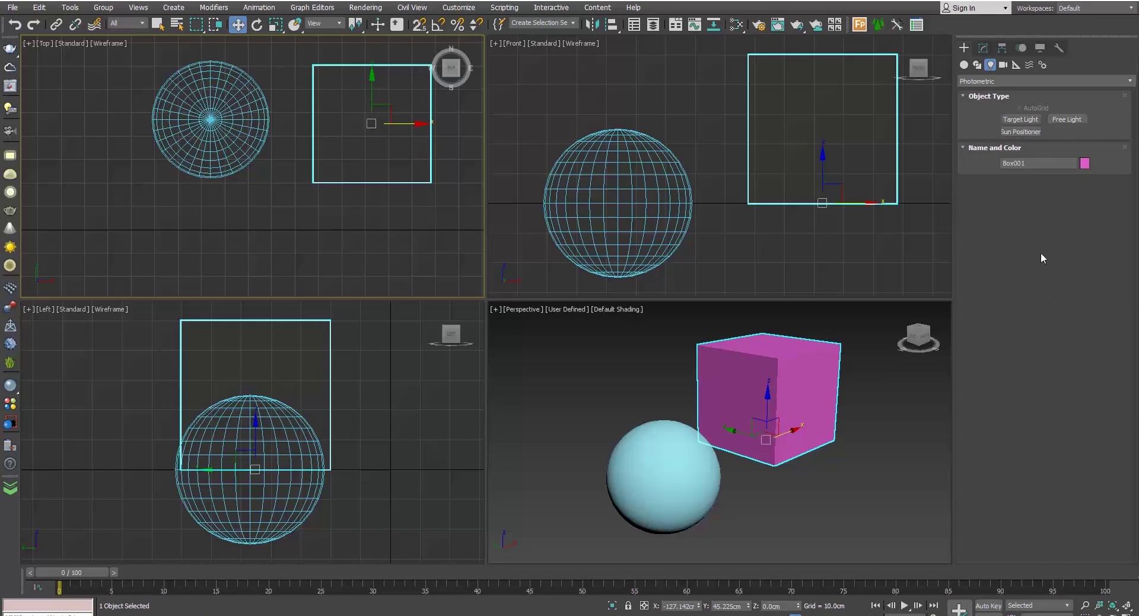
drag(1011, 163, 1021, 163)
key(BackSpace)
key(Return)
Change the box's object color to dark yellow from the 3ds Max palette.
click(1085, 163)
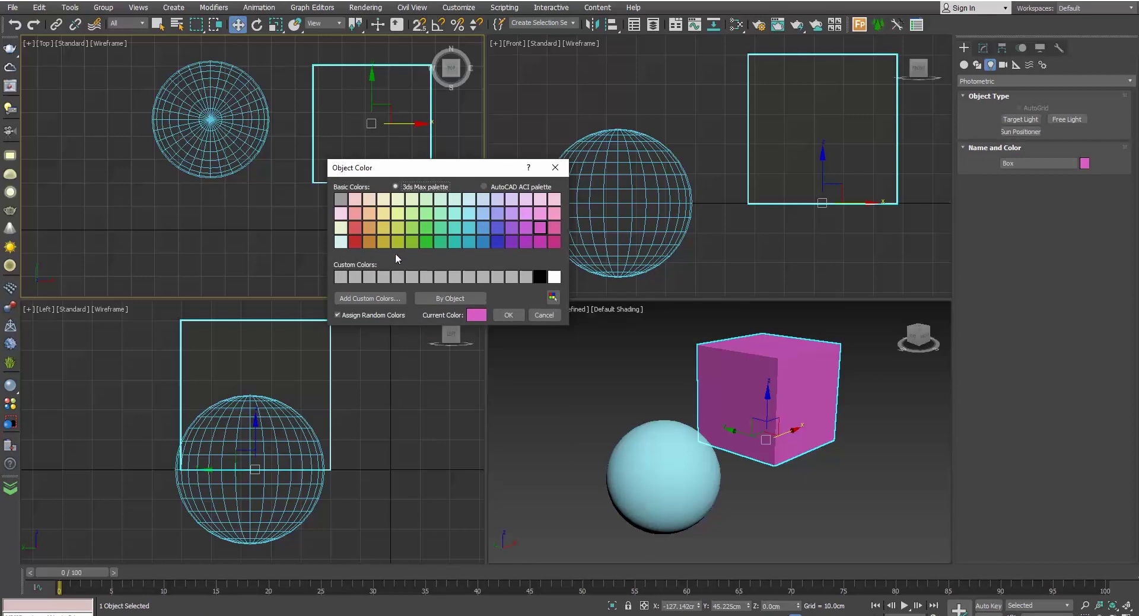
click(384, 242)
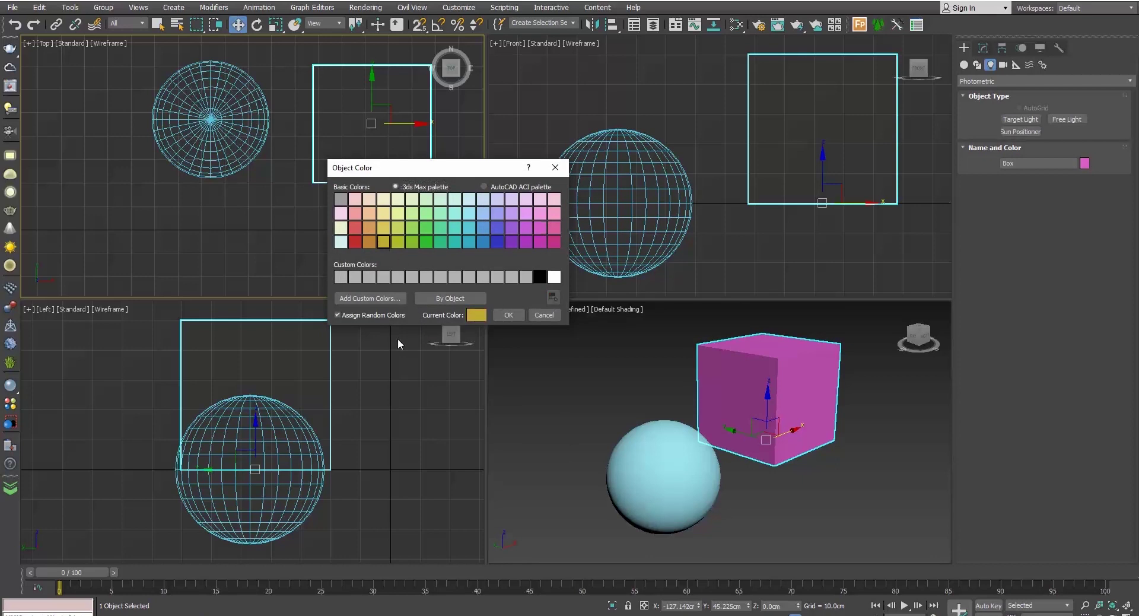
click(510, 315)
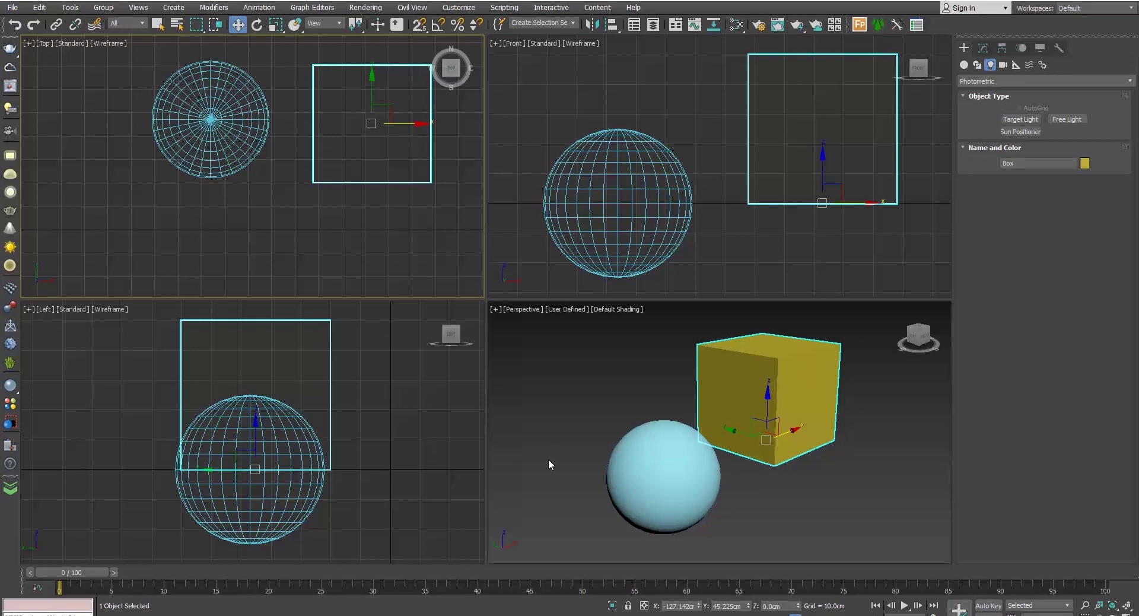
Set the box's object color to red from the basic colors and clear the selection.
click(1084, 163)
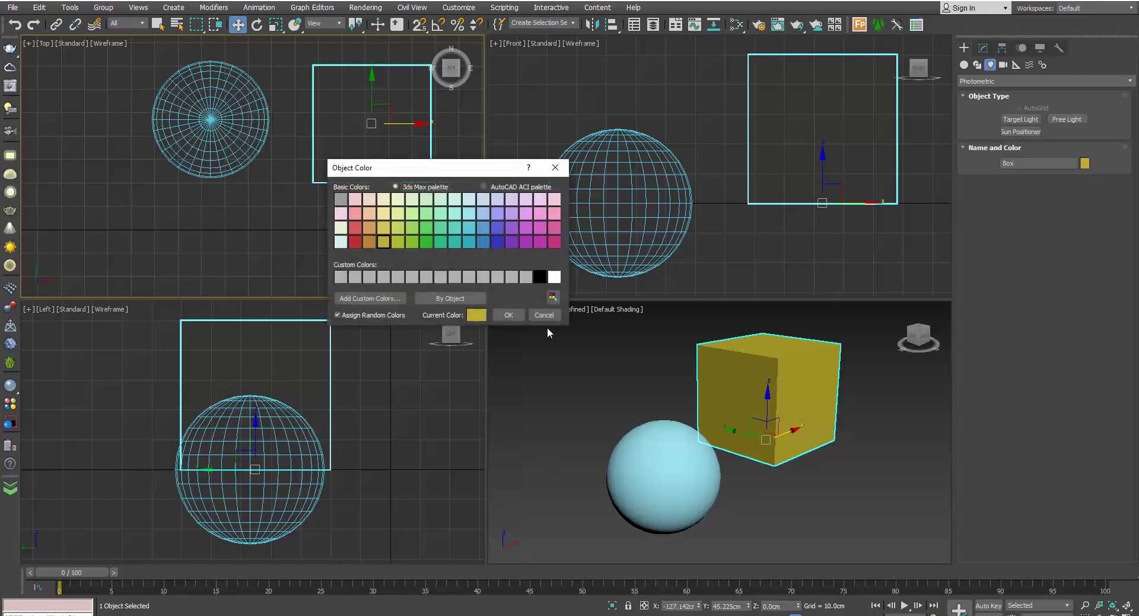
click(355, 242)
click(516, 314)
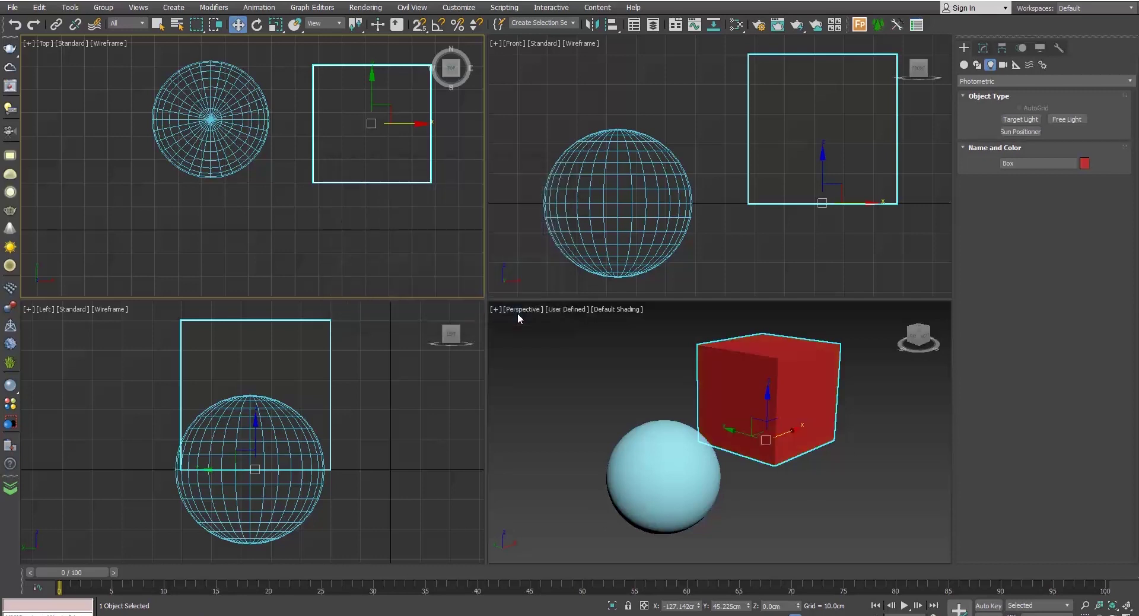
click(536, 351)
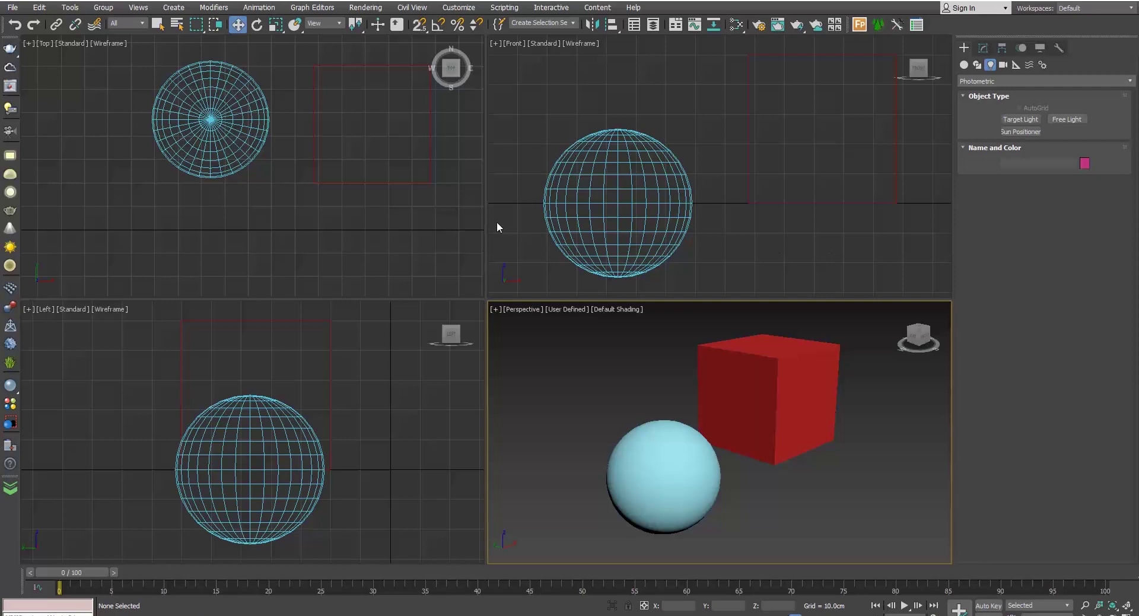
Select the box by its edge in the Top viewport, deselect it, and reselect it in the Perspective viewport.
click(367, 183)
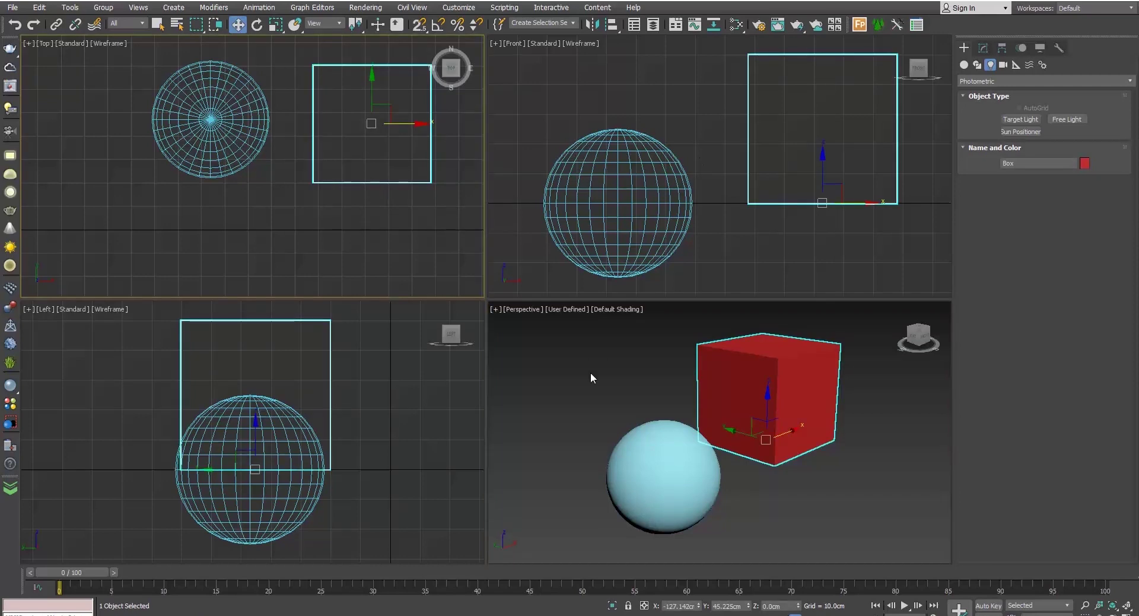
click(552, 378)
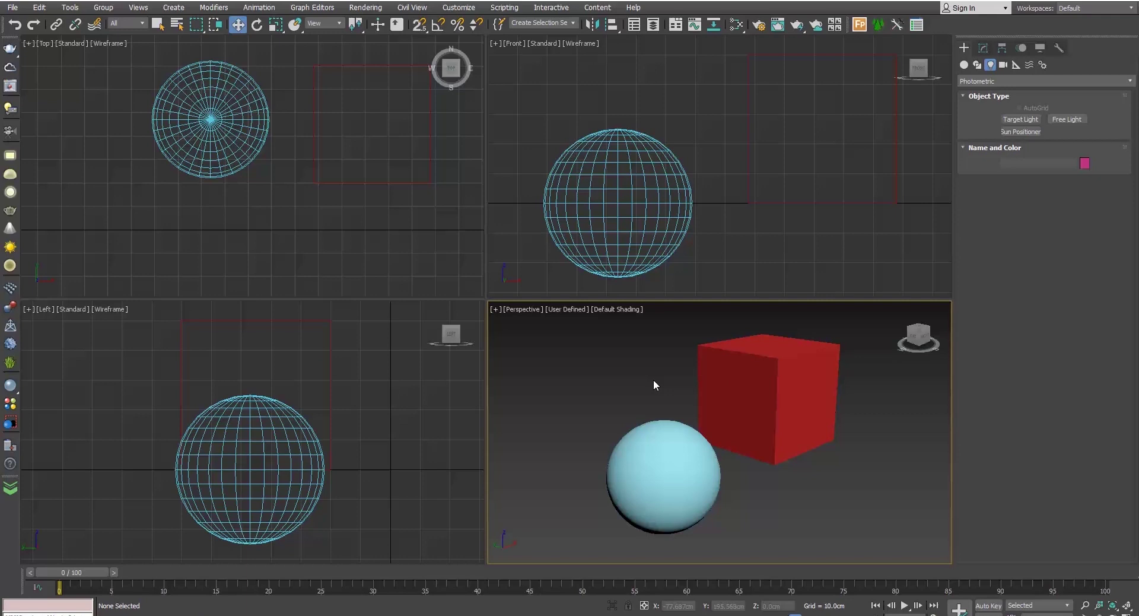
click(803, 391)
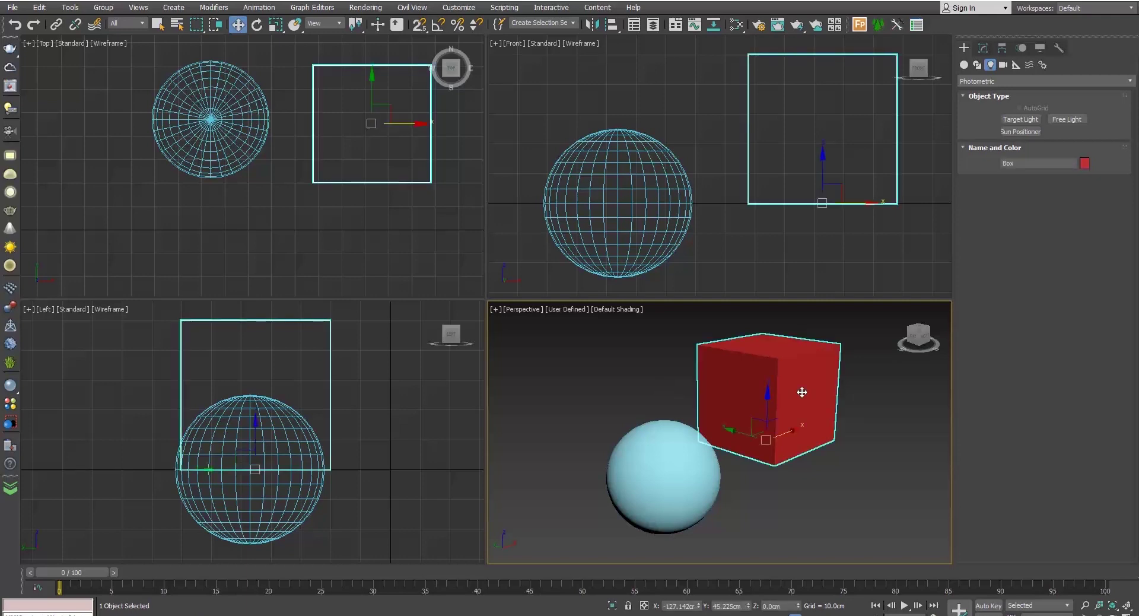
Activate the Top, Front, Left and Perspective viewports in turn while keeping the box selected.
right_click(417, 253)
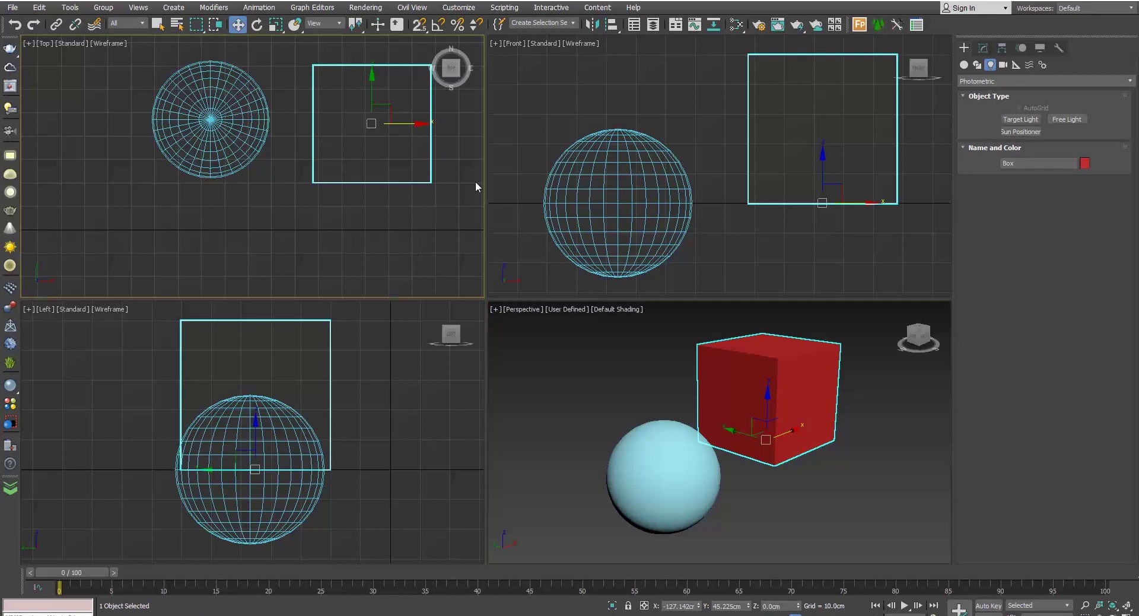
right_click(512, 104)
right_click(405, 382)
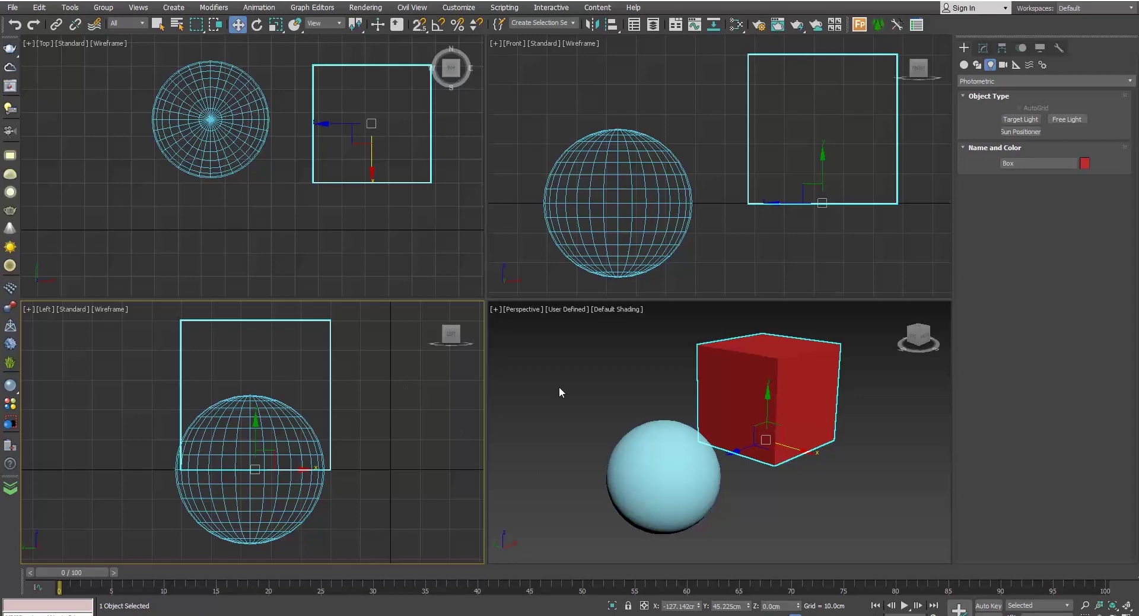
right_click(566, 363)
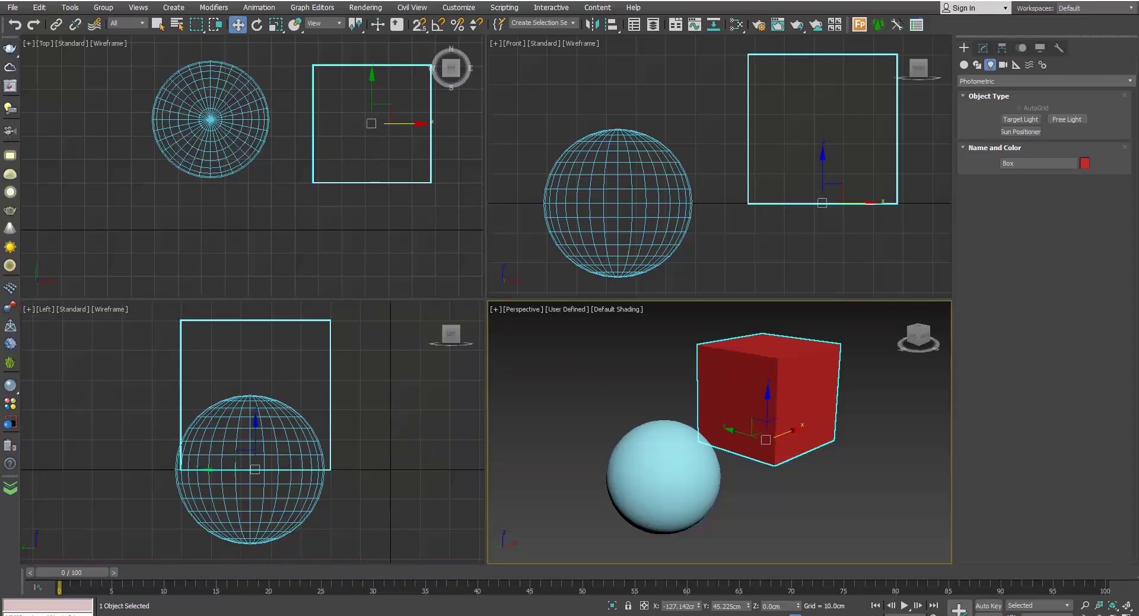
Maximize the Perspective viewport and orbit around the box and sphere with the Orbit tool and the ViewCube.
key(alt+w)
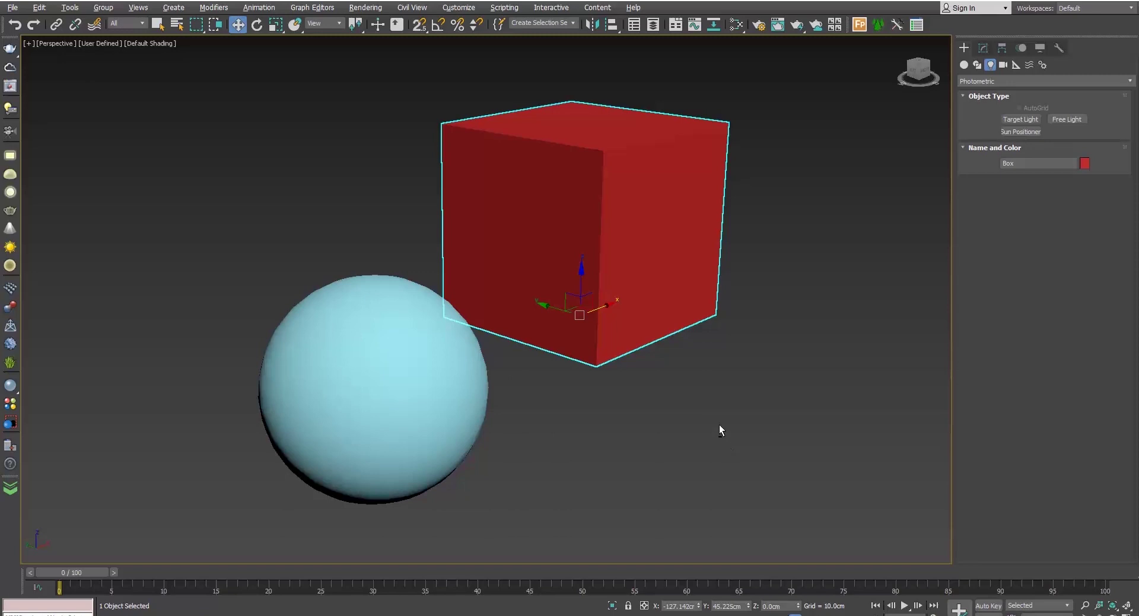
alt+middle_drag(715, 418, 684, 443)
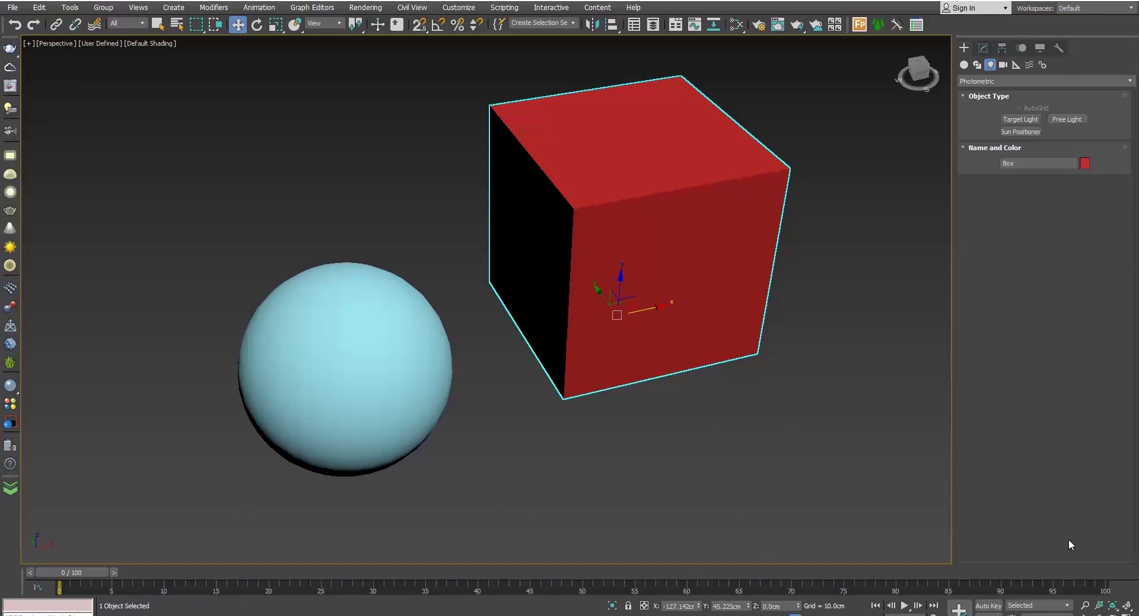
click(1113, 614)
drag(610, 361, 587, 355)
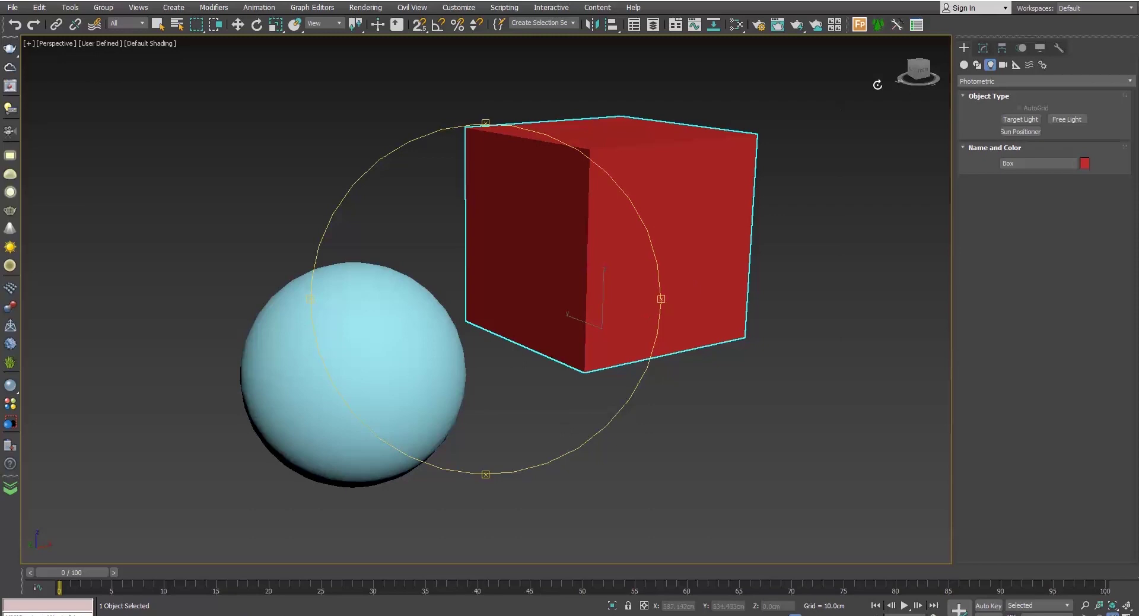
right_click(917, 86)
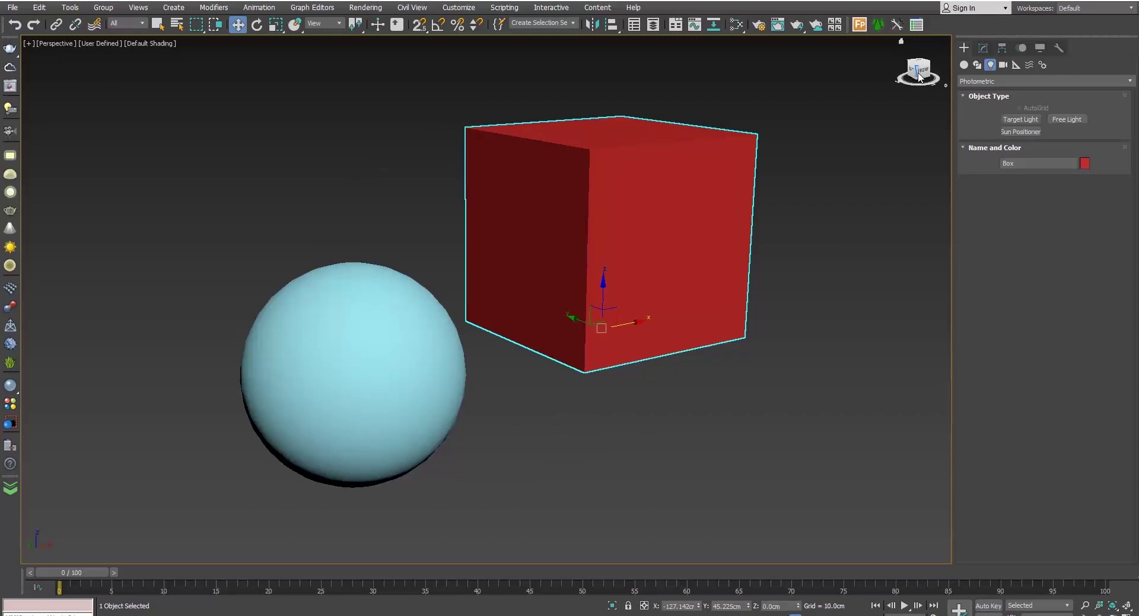
mouse_move(920, 77)
mouse_down()
mouse_move(934, 68)
mouse_move(918, 53)
mouse_move(926, 93)
mouse_move(919, 69)
mouse_up()
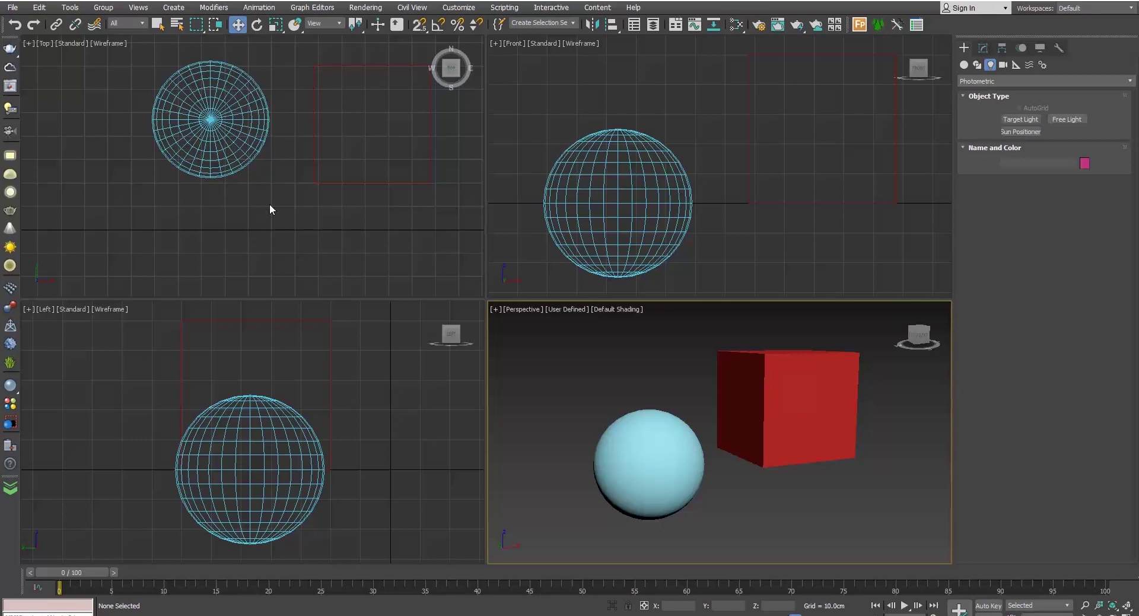
Select the box in the Top viewport, activate Move for it, and look over the available Edit commands.
click(315, 172)
right_click(314, 171)
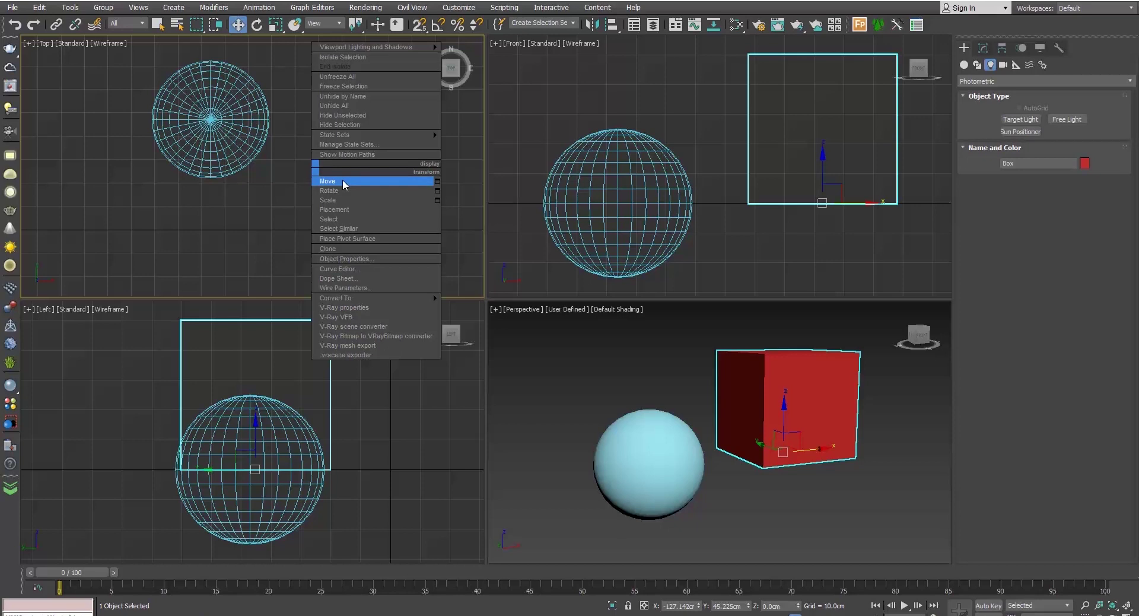
click(343, 181)
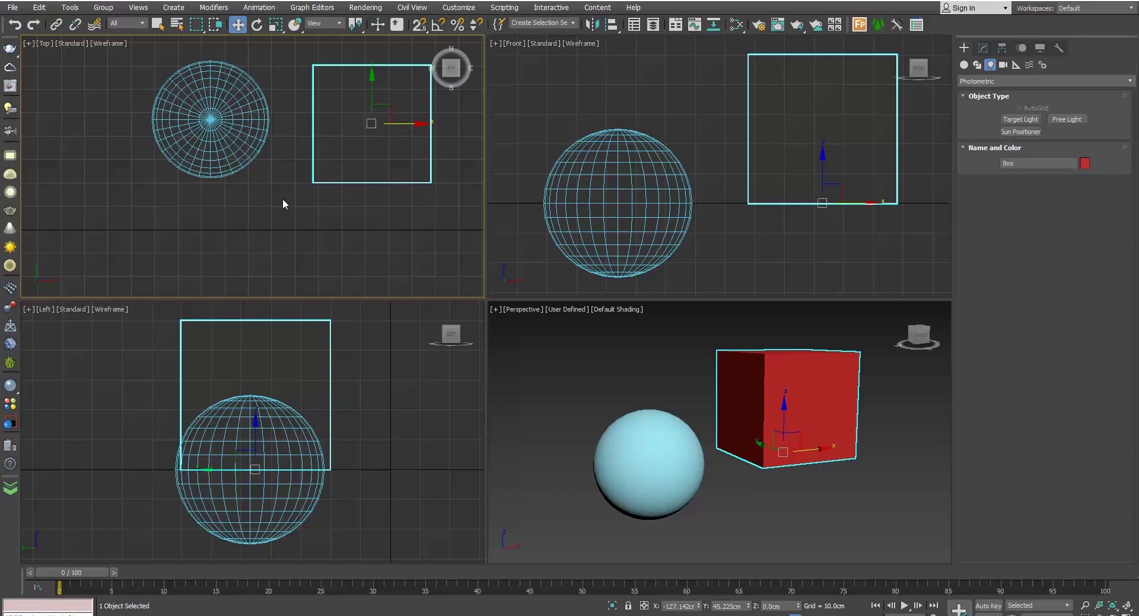
click(40, 7)
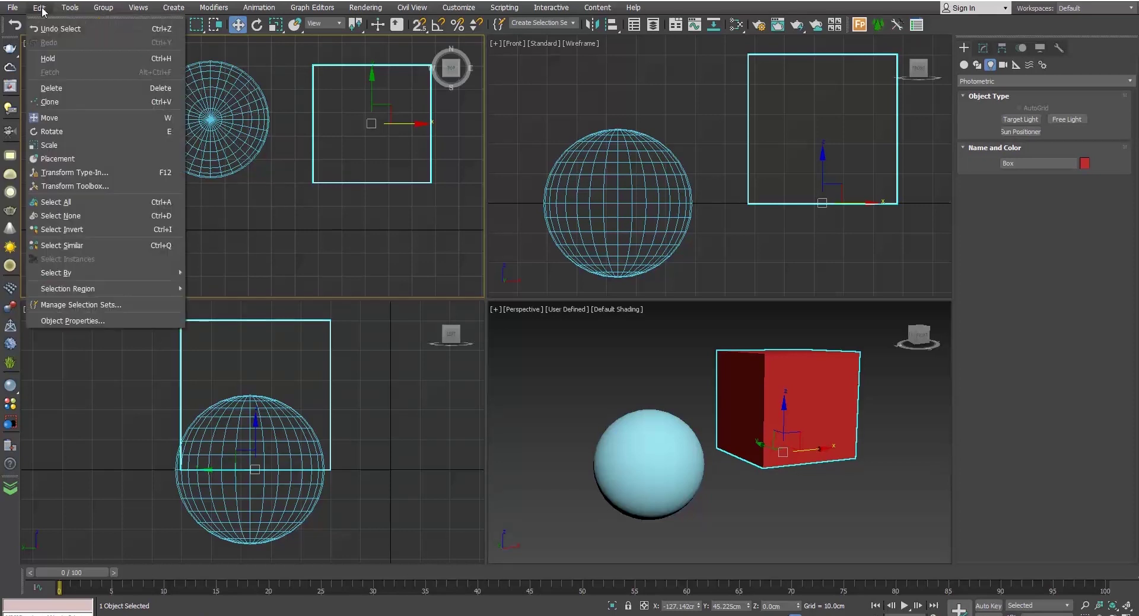
click(365, 147)
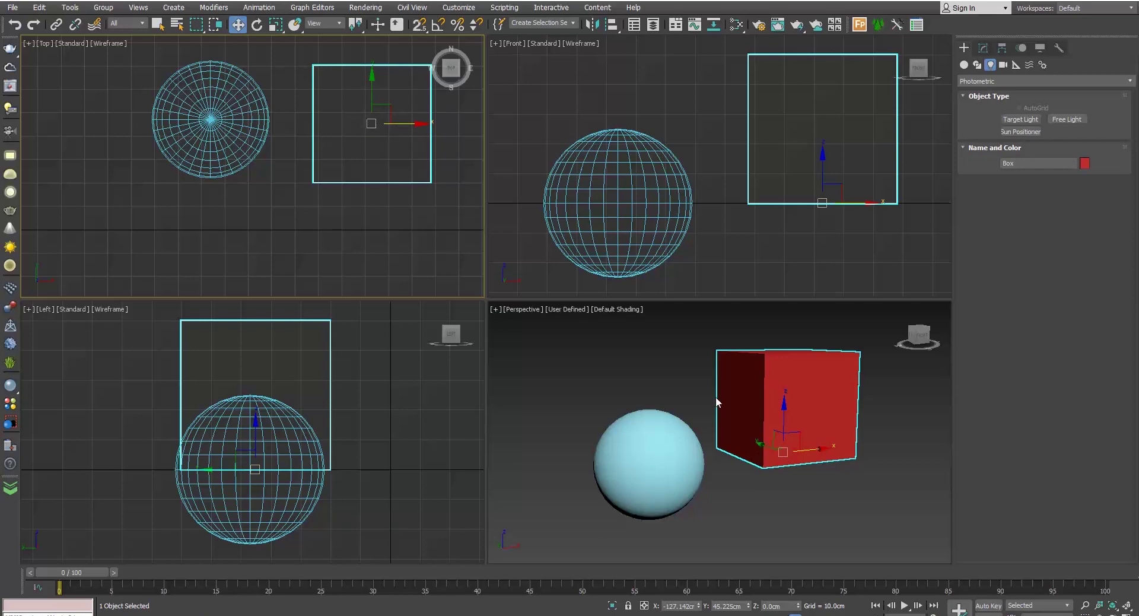
Move the box along single axes: X to about -132.3 cm, Y to about 39.1 cm, and Z to about -3.5 cm in Perspective.
drag(418, 126, 405, 205)
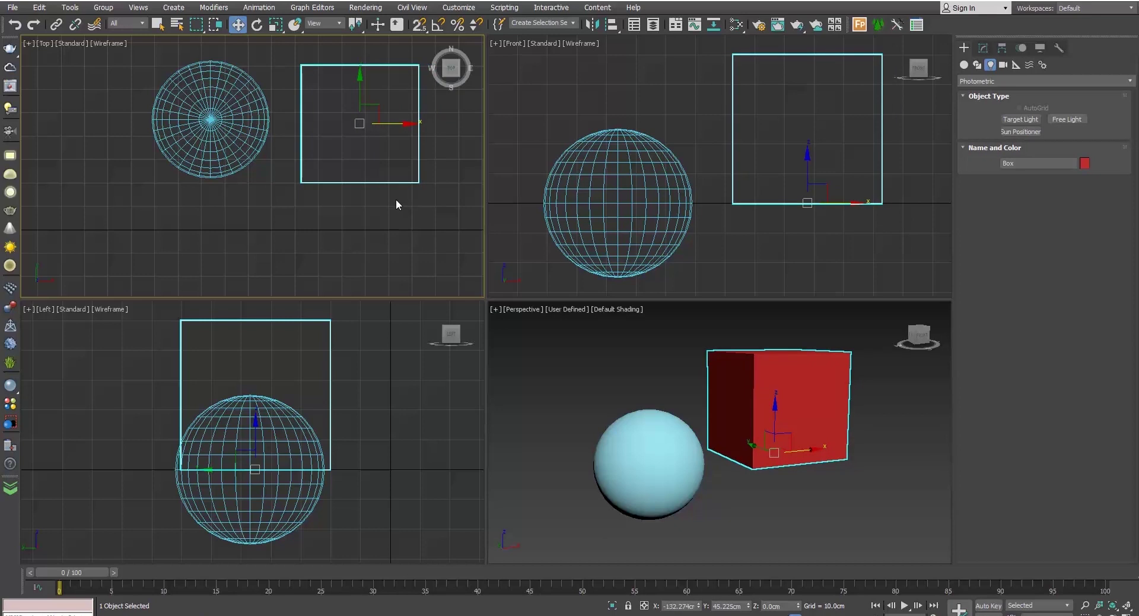
mouse_move(360, 80)
mouse_down()
mouse_move(347, 180)
mouse_move(359, 81)
mouse_move(360, 185)
mouse_move(362, 64)
mouse_move(368, 156)
mouse_move(373, 94)
mouse_up()
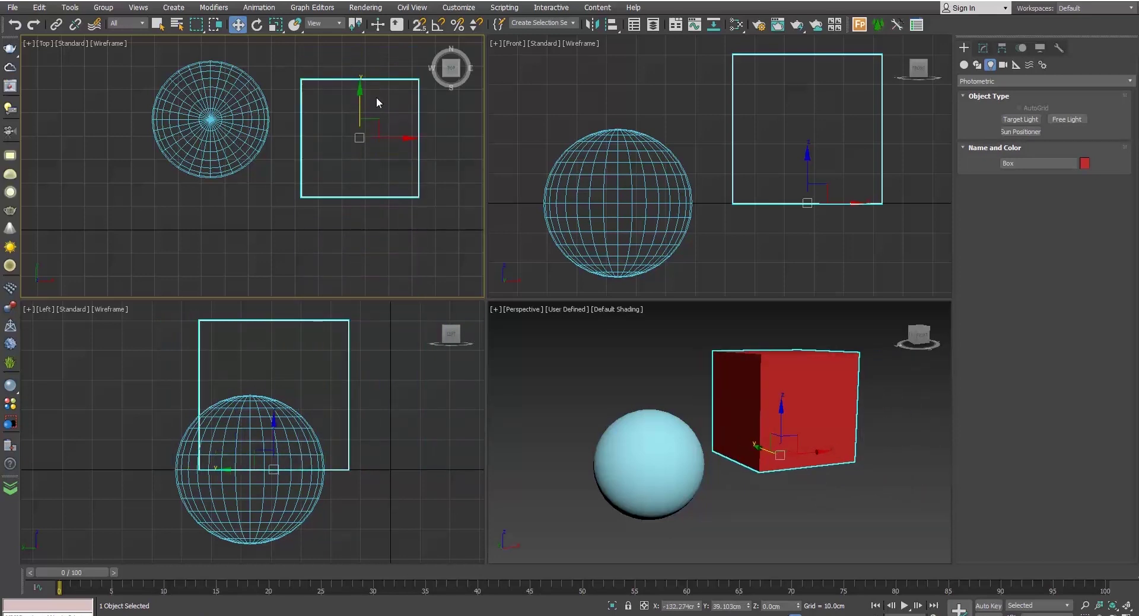
right_click(630, 346)
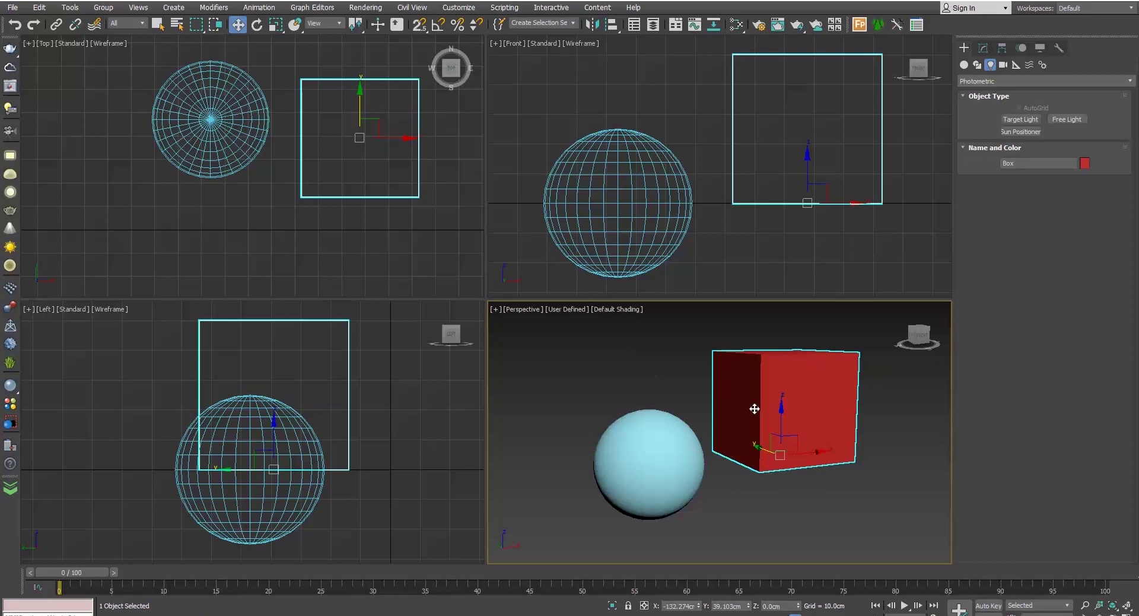
mouse_move(785, 412)
mouse_down()
mouse_move(782, 317)
mouse_move(778, 461)
mouse_move(778, 370)
mouse_move(779, 421)
mouse_up()
Move the box within the XY plane in Top, and in Perspective within the YZ plane to about Y 20.3 cm, Z -12 cm.
right_click(462, 275)
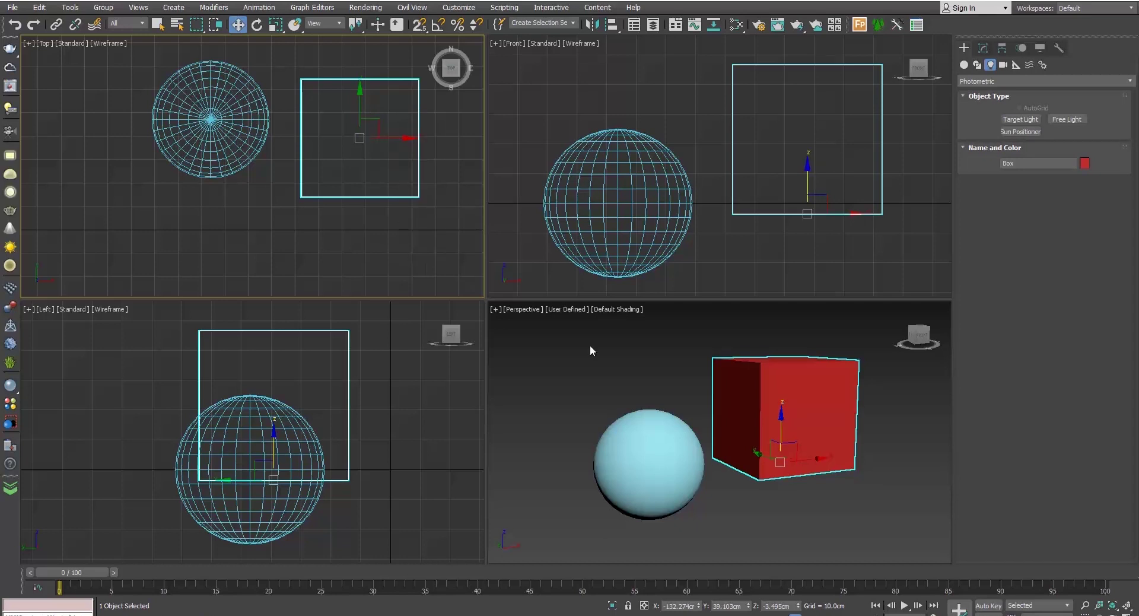
click(821, 420)
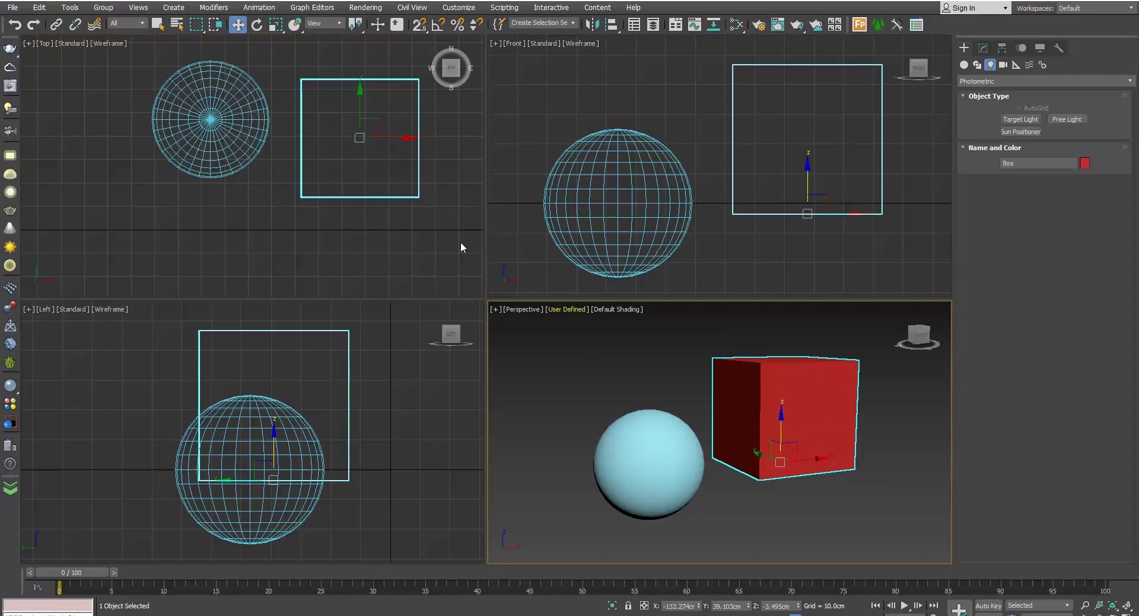
click(380, 119)
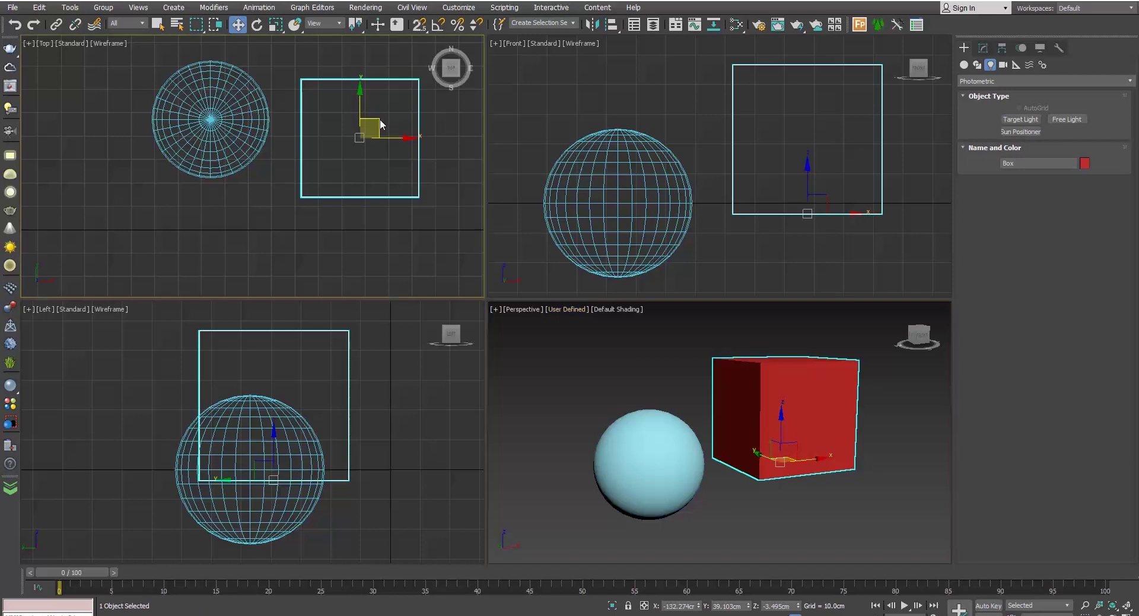
mouse_move(377, 121)
mouse_down()
mouse_move(394, 153)
mouse_move(389, 110)
mouse_move(351, 150)
mouse_move(410, 157)
mouse_move(399, 117)
mouse_move(374, 144)
mouse_move(390, 139)
mouse_up()
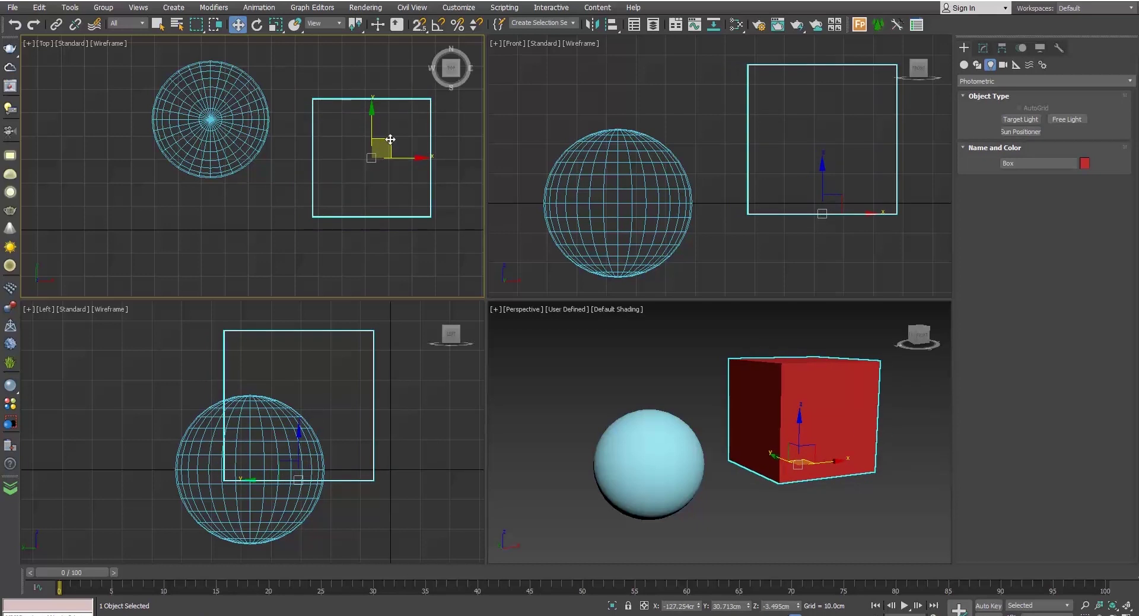
click(761, 385)
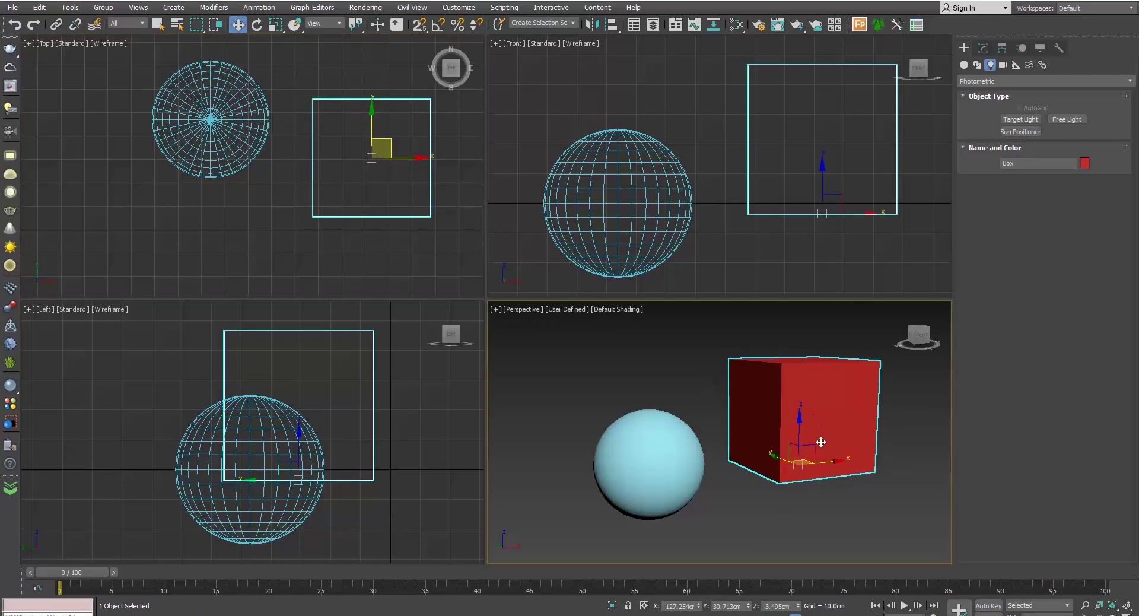
drag(818, 446, 803, 466)
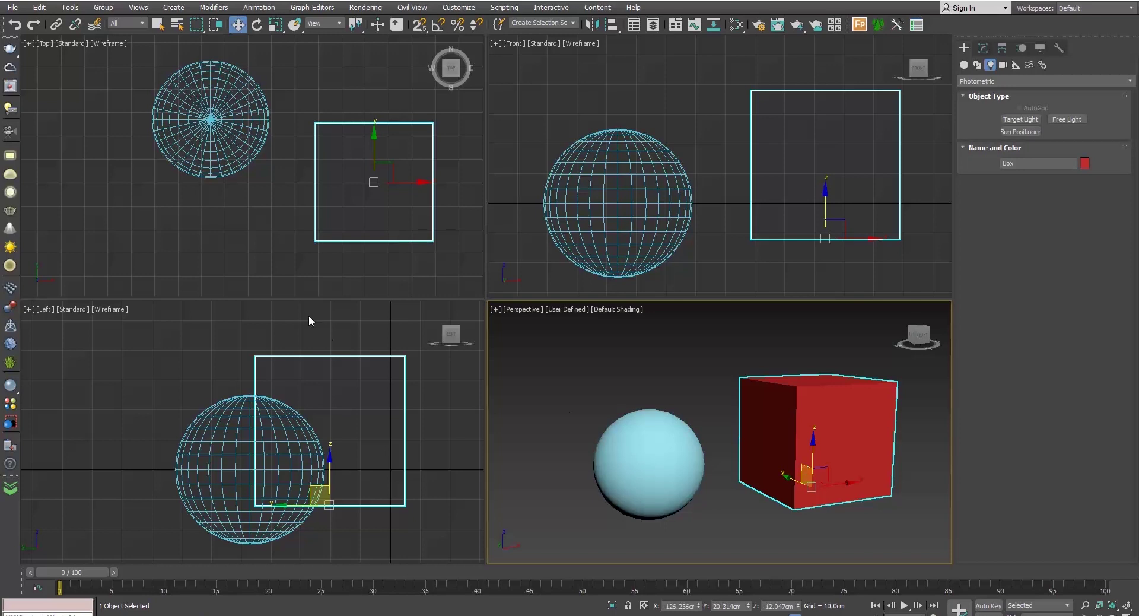
Move the box 50 cm along X in Offset transform mode, and return to absolute coordinates.
middle_click(183, 249)
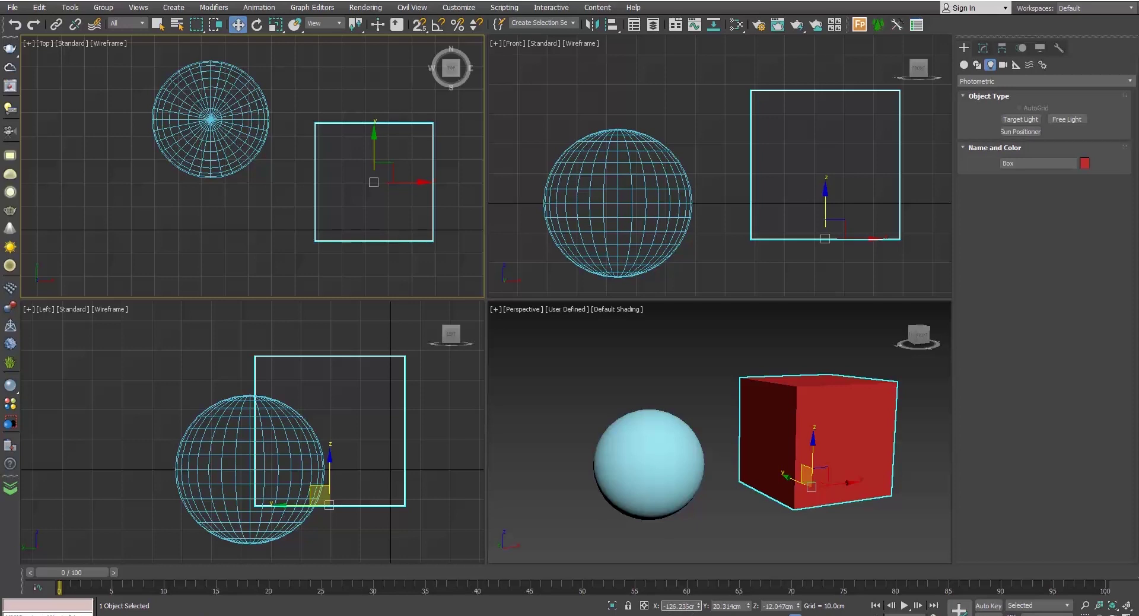
click(645, 606)
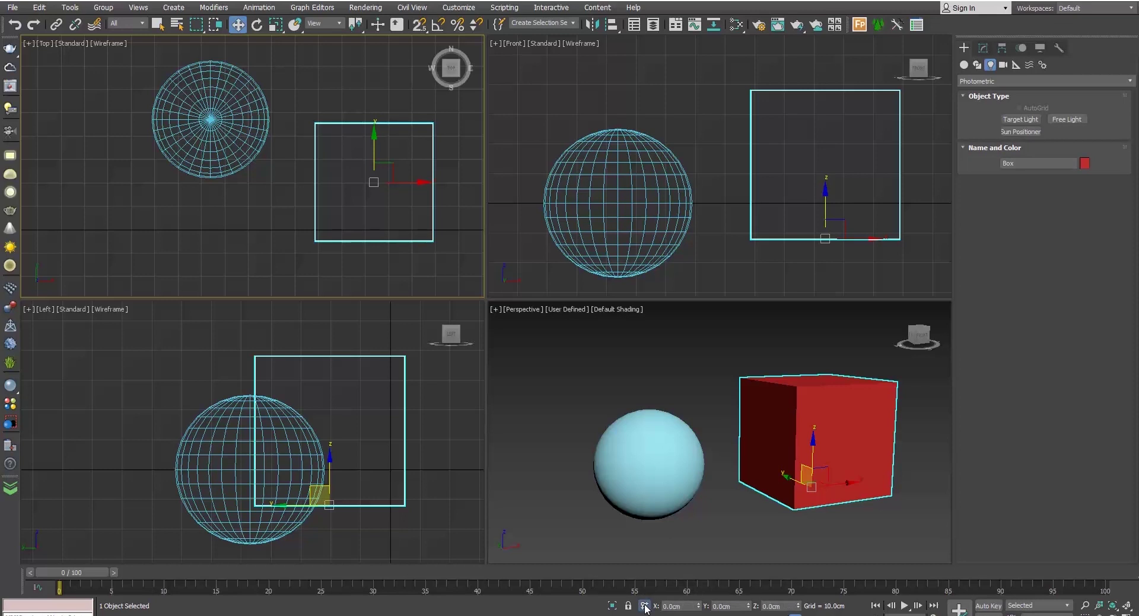
drag(685, 606, 592, 608)
text(50)
key(Return)
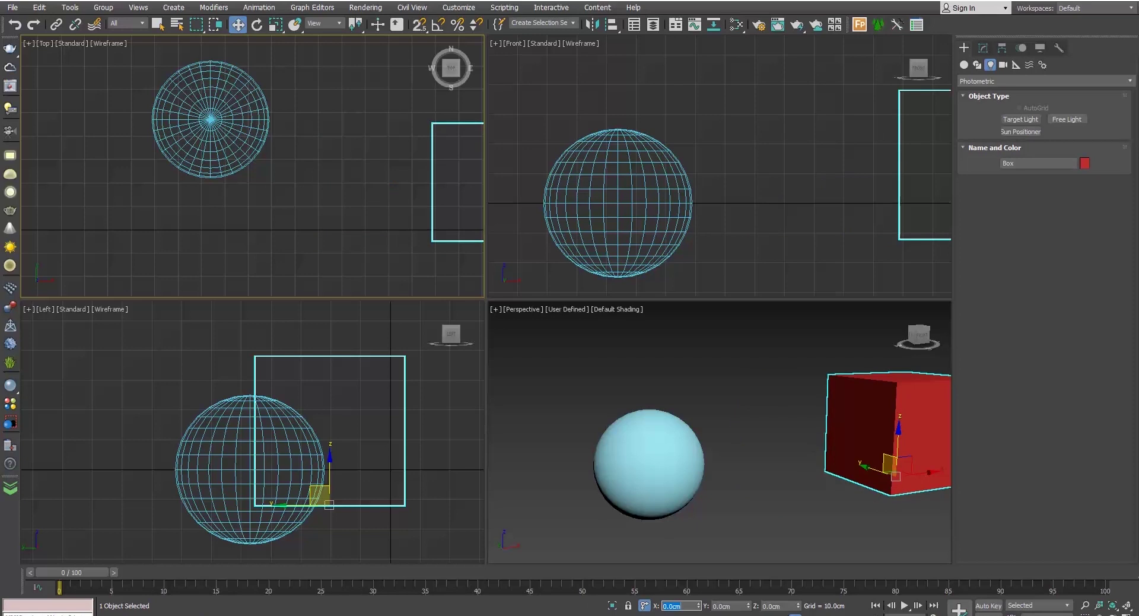
middle_drag(347, 211, 229, 203)
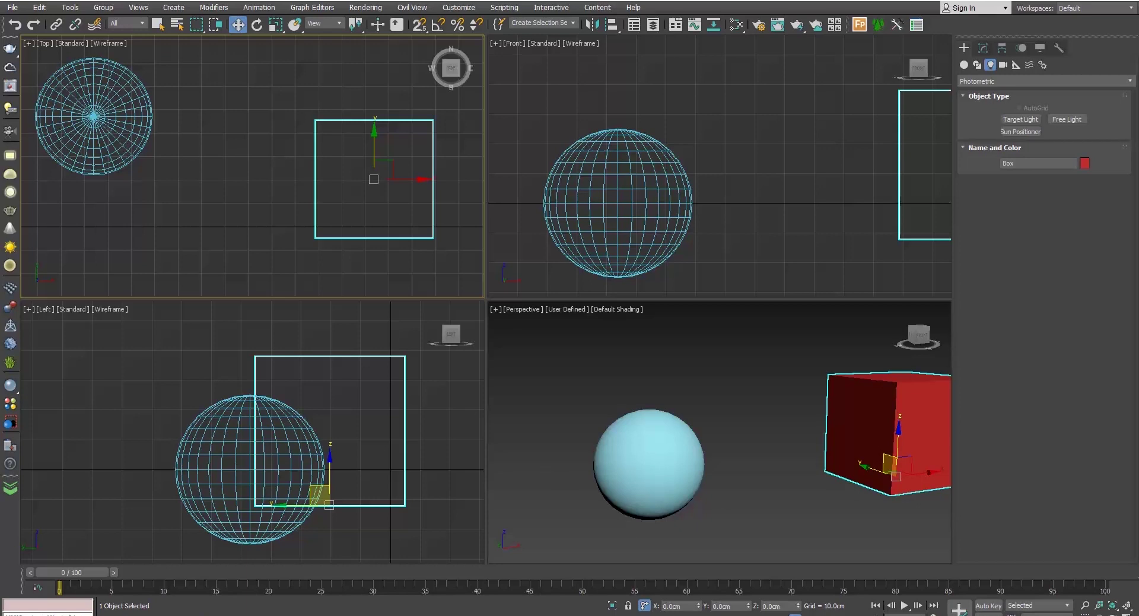
click(645, 606)
Try rotating the box freehand with the Rotate gizmo in the Top viewport, and undo the rotations.
scroll(291, 173, down, 5)
scroll(365, 190, up, 3)
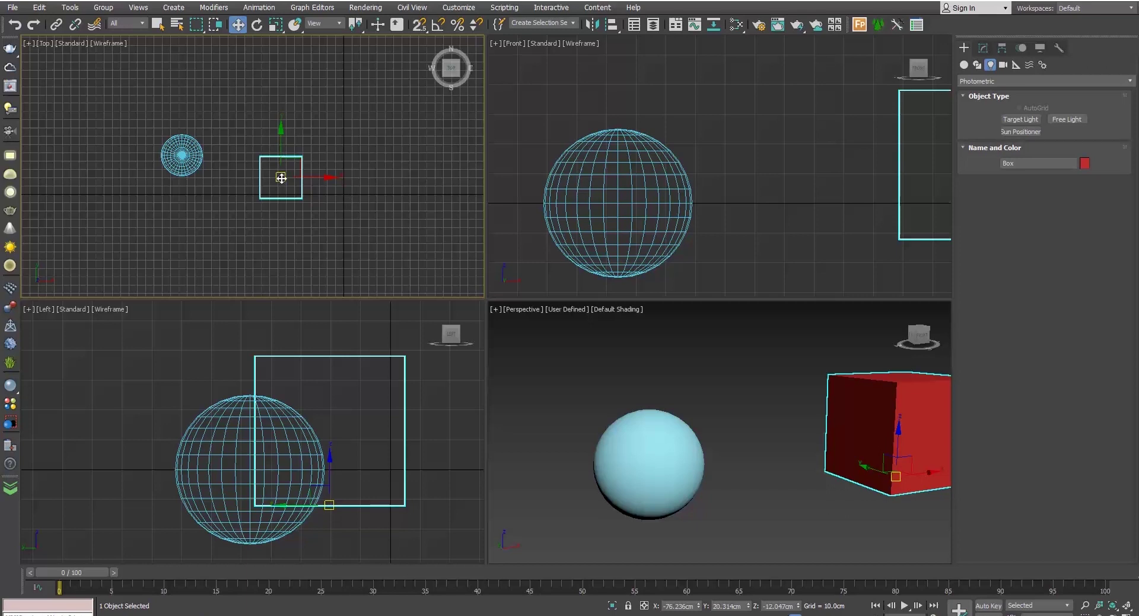
click(260, 28)
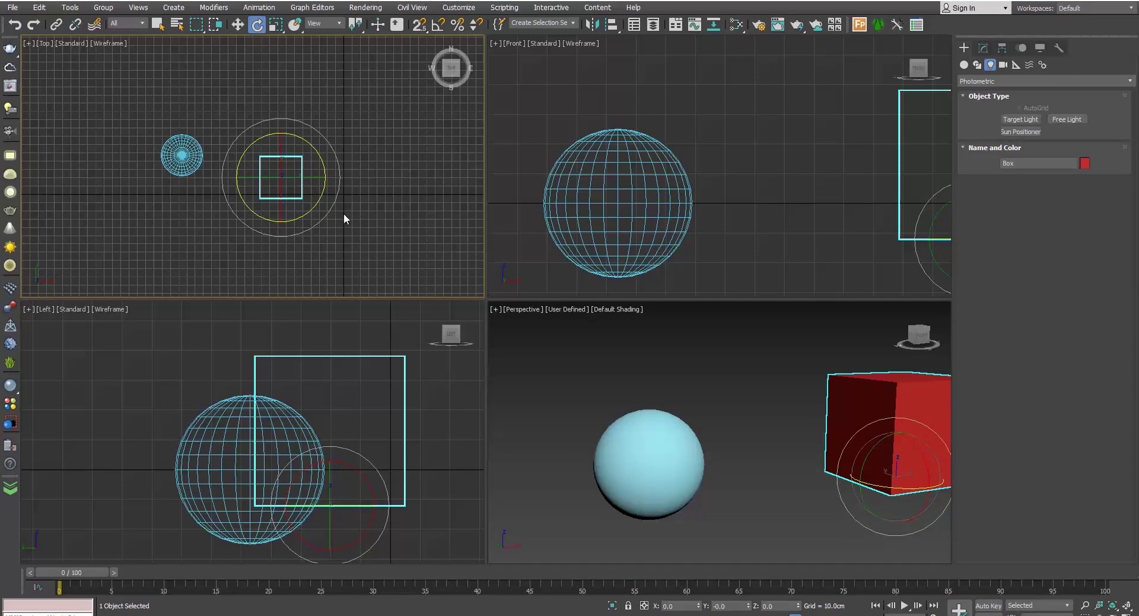
scroll(344, 214, up, 2)
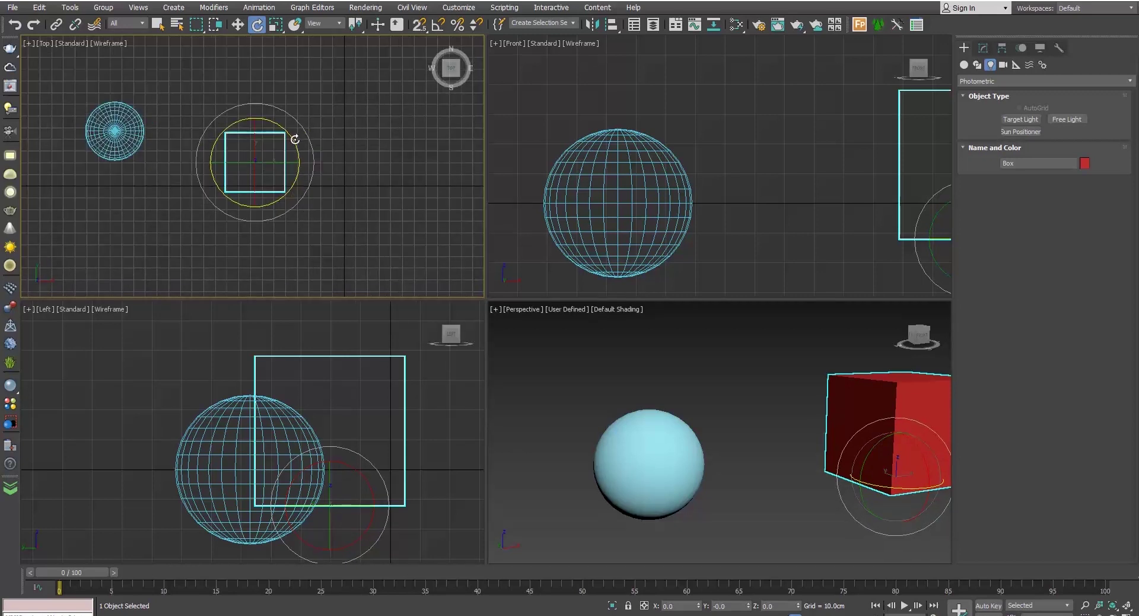
drag(292, 135, 328, 158)
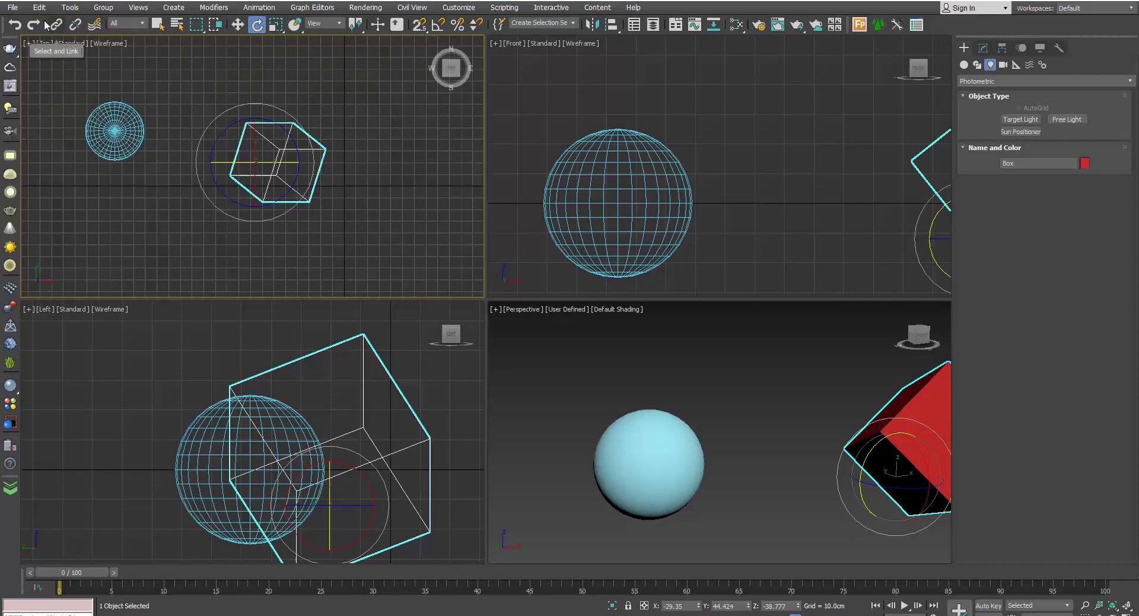
click(15, 24)
click(15, 24)
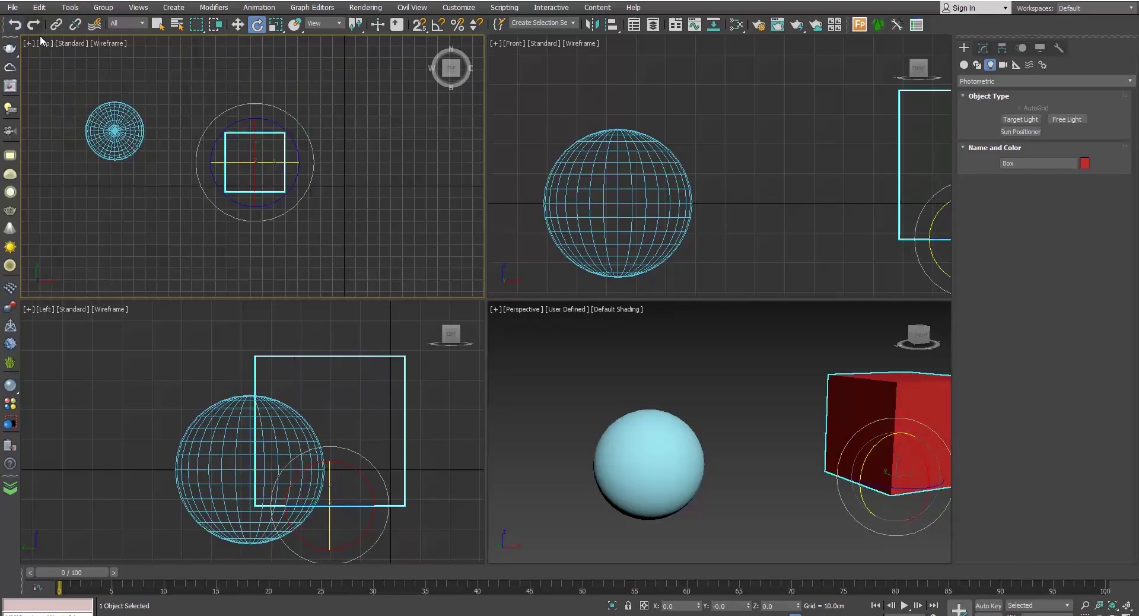
drag(287, 127, 178, 171)
click(15, 24)
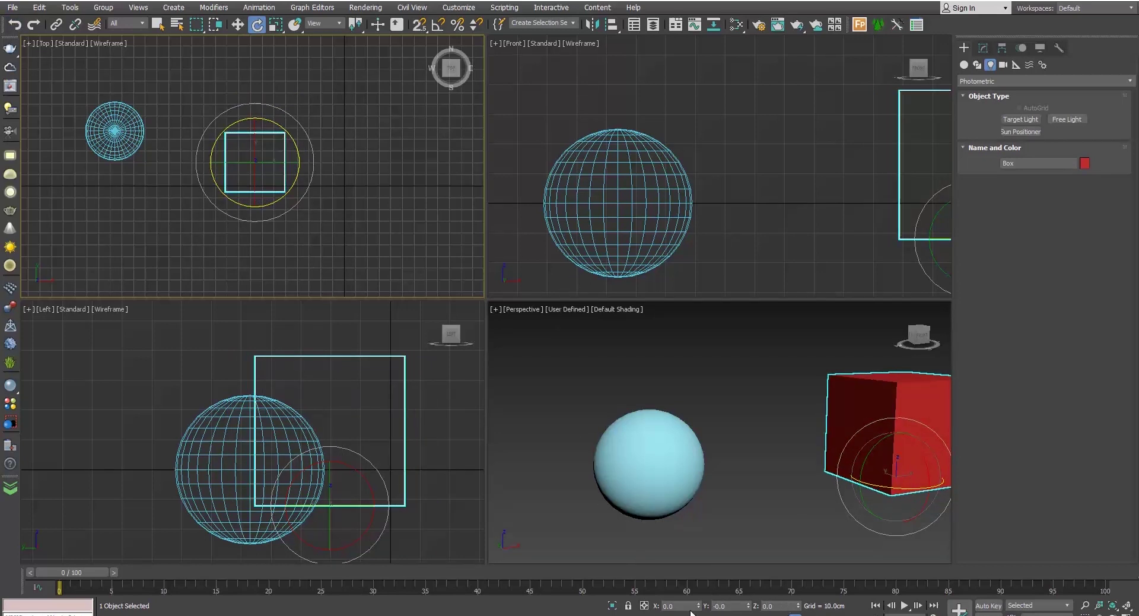
Rotate the box to exactly 45 degrees about Z, and reset its Z rotation to 0.
double_click(785, 606)
text(45)
key(Return)
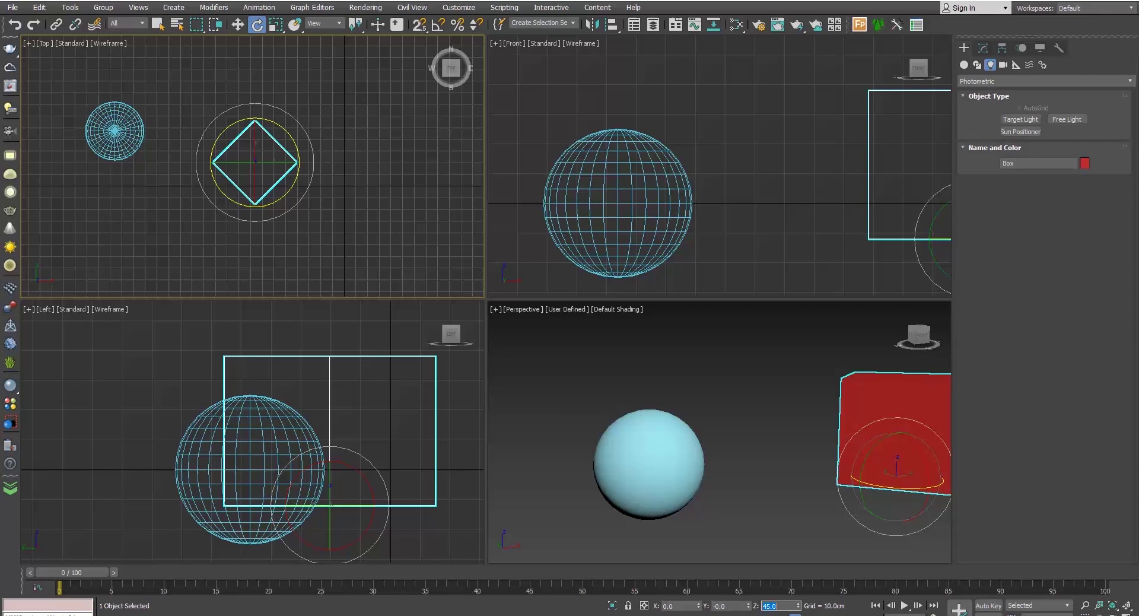
text(0)
key(Return)
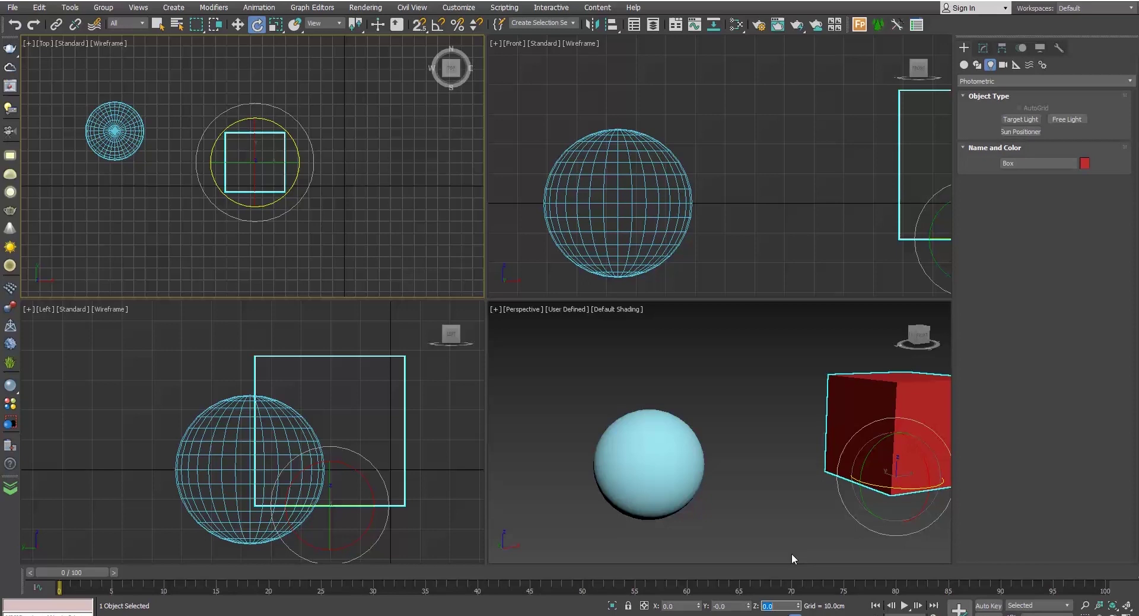
Scale the box in the Top viewport to about 229% along X and about 71% along Y.
click(275, 25)
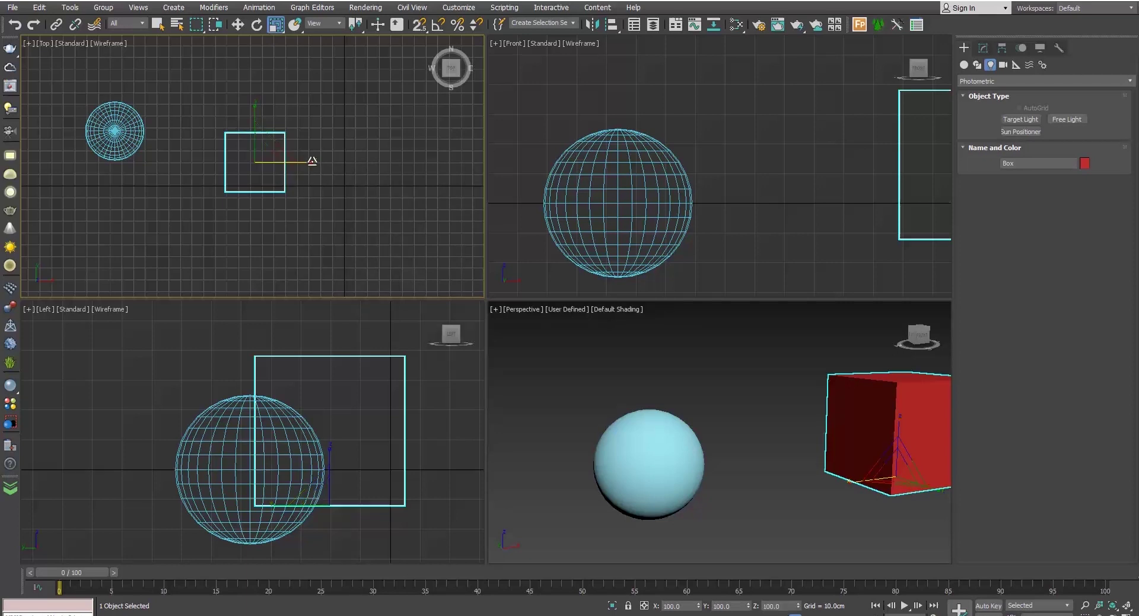
drag(313, 161, 368, 173)
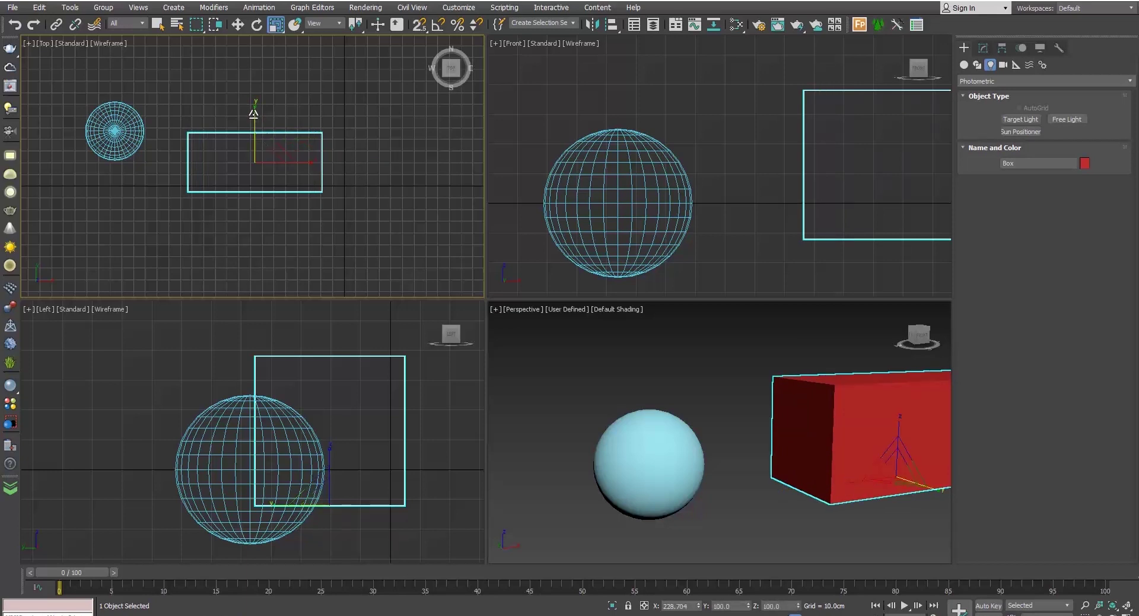
drag(254, 109, 260, 132)
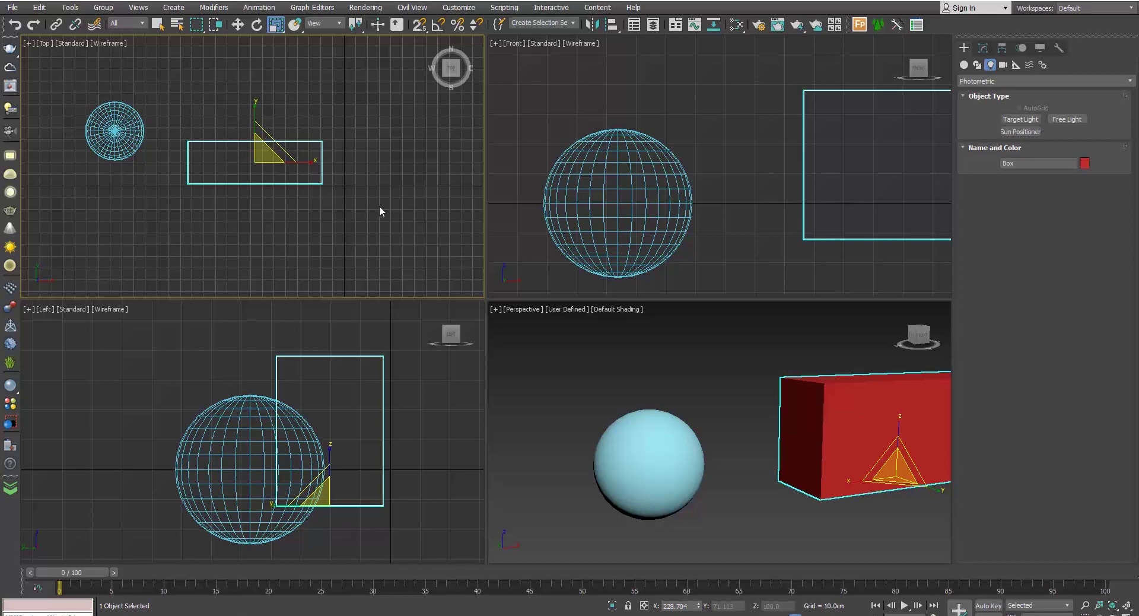
Scale the box down uniformly, and enlarge it with the gizmo to about 181% X, 56% Y and 86% Z.
drag(260, 155, 255, 179)
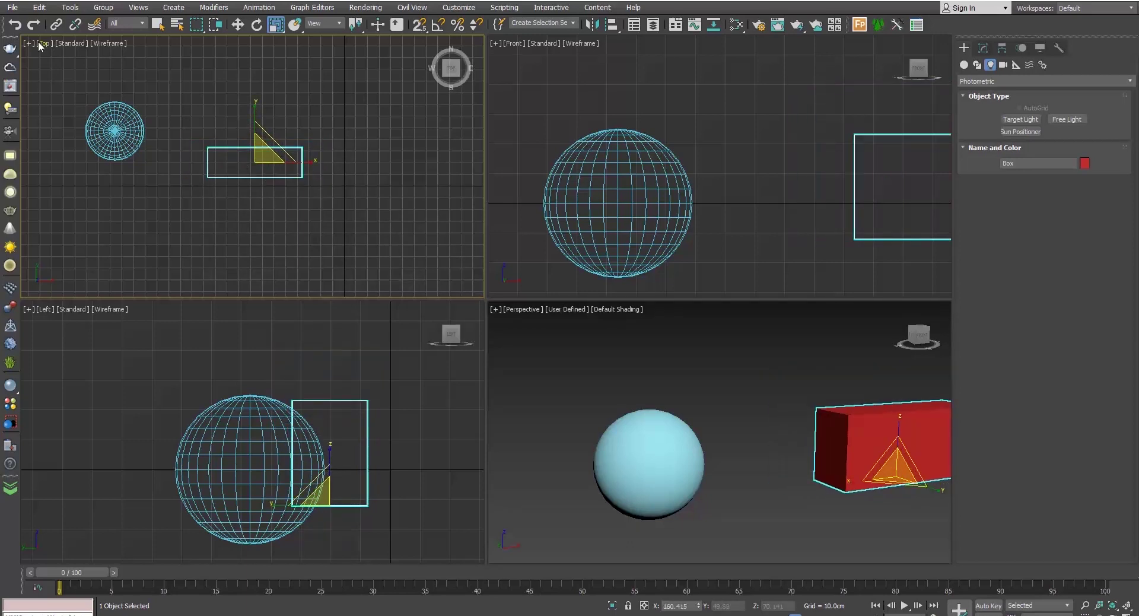
middle_drag(714, 363, 666, 381)
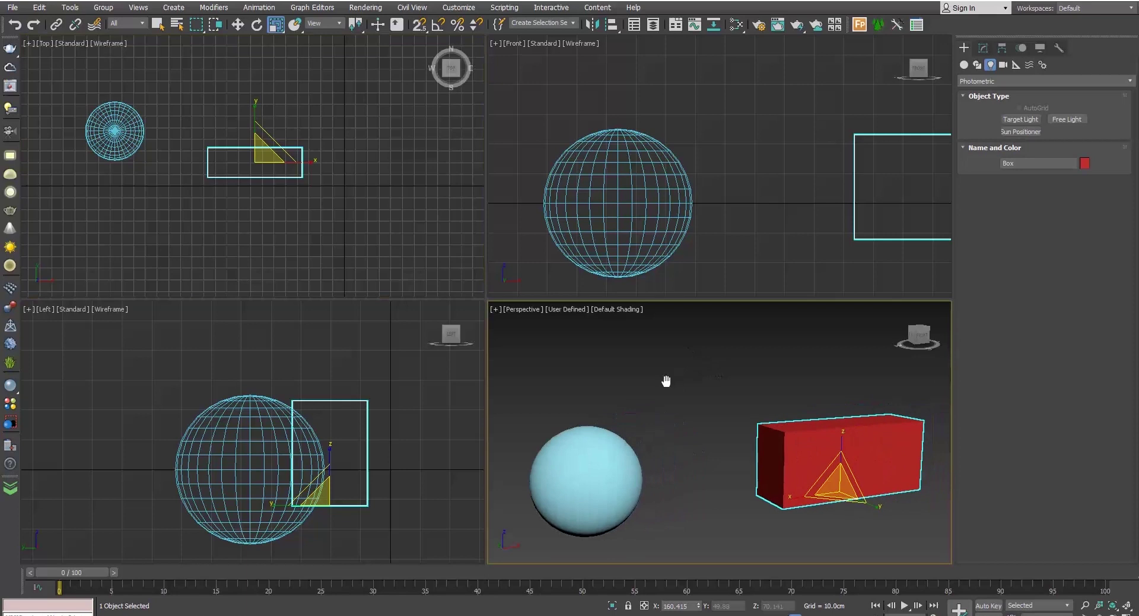
middle_click(300, 270)
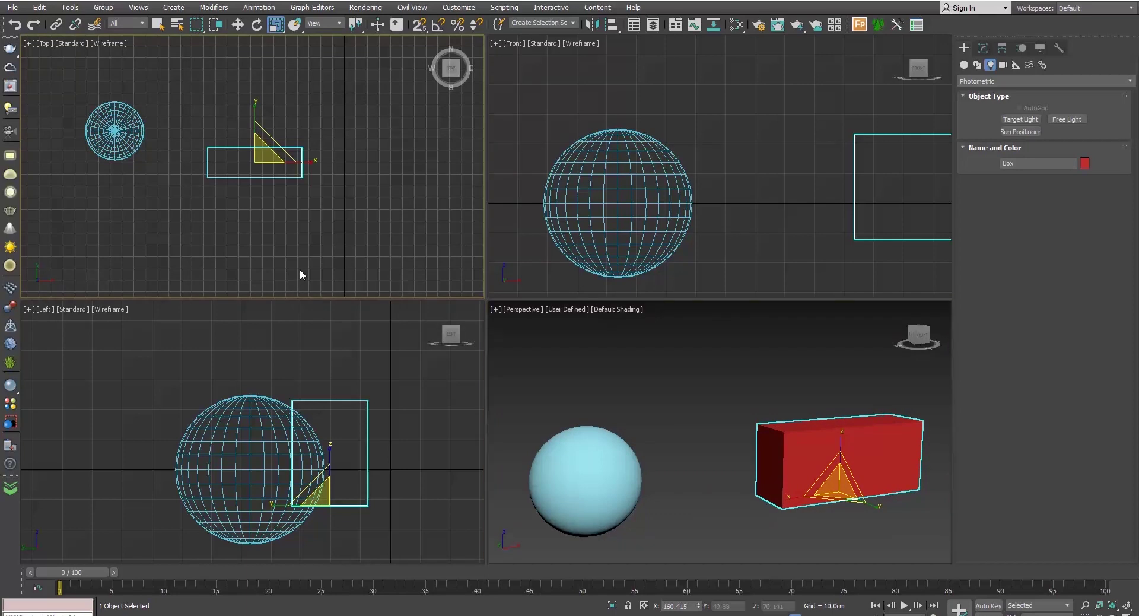
drag(274, 162, 265, 139)
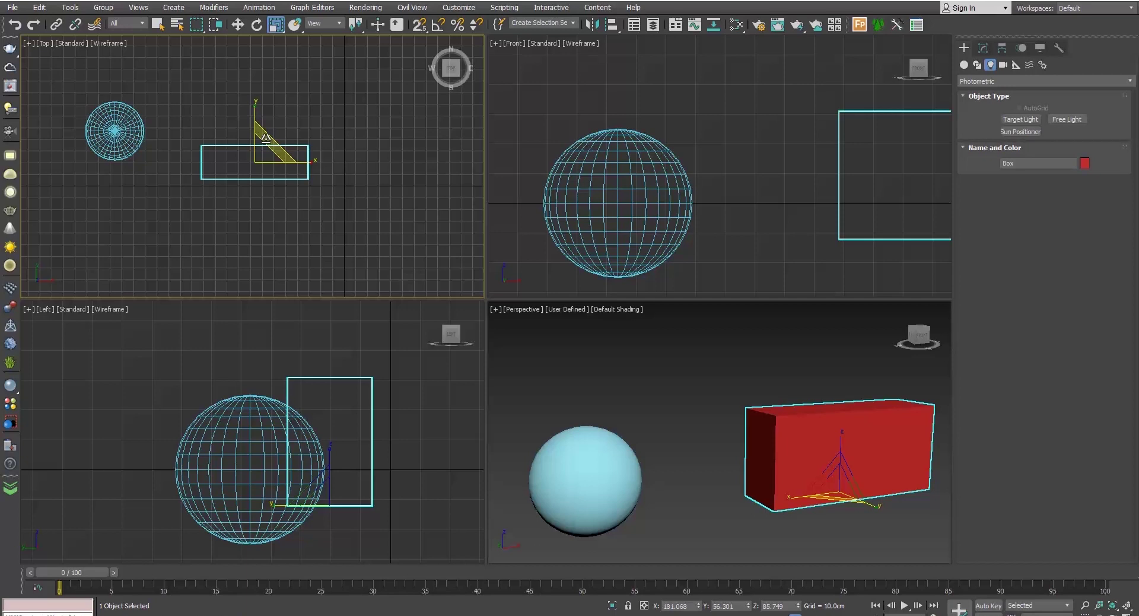
Turn on Offset transform mode and scale the box uniformly by 50%.
click(644, 606)
drag(682, 606, 617, 600)
text(50)
key(Return)
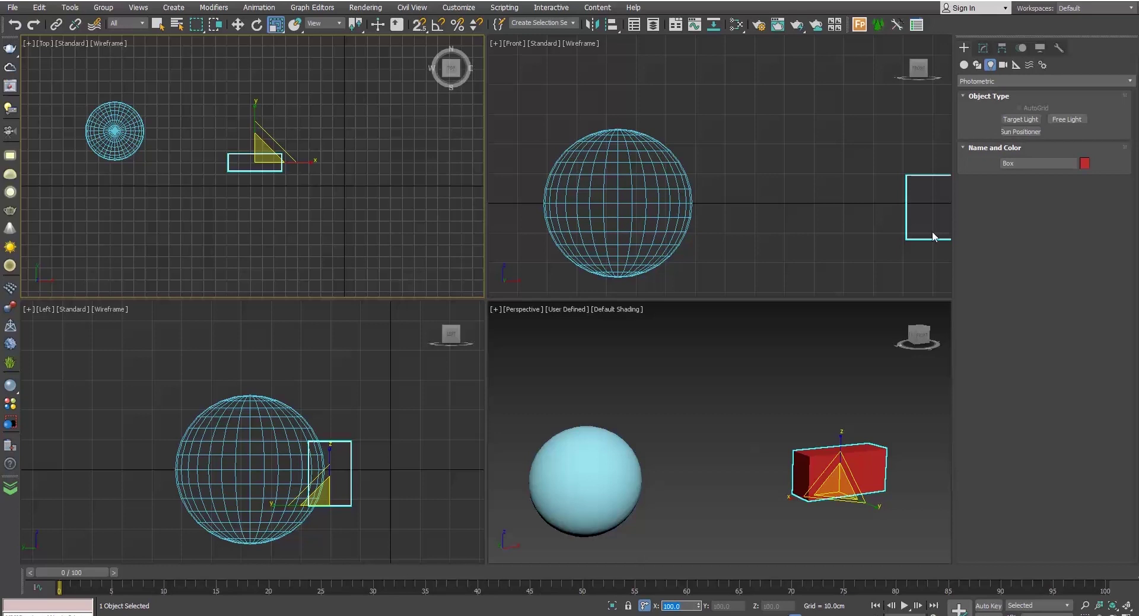
Compare the box's creation parameters with its real dimensions using the Measure utility, and measure the sphere as well.
click(982, 47)
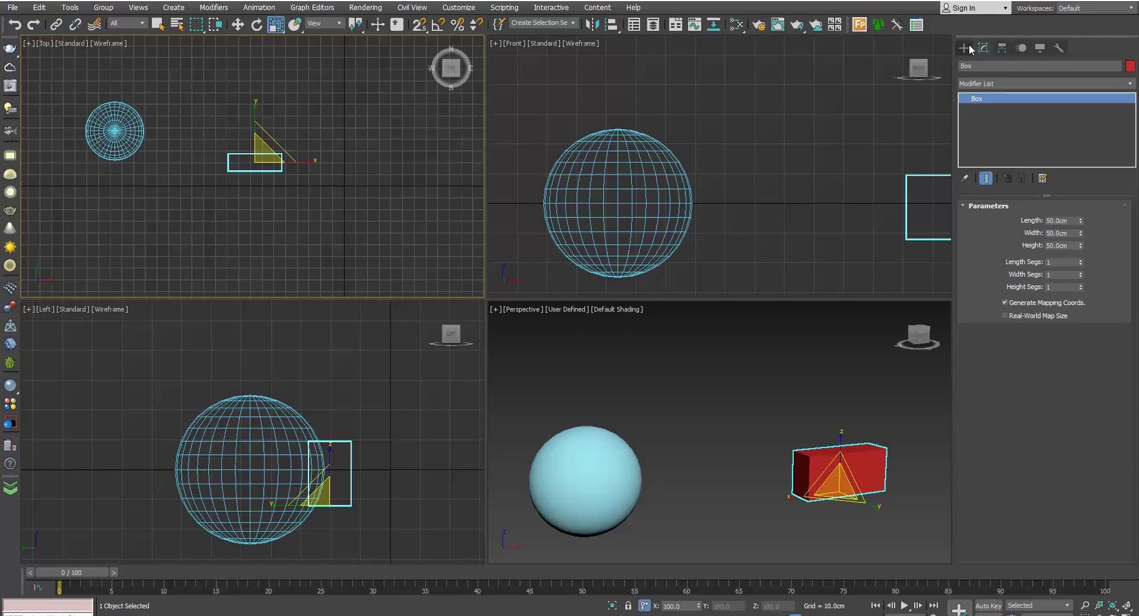
click(1060, 51)
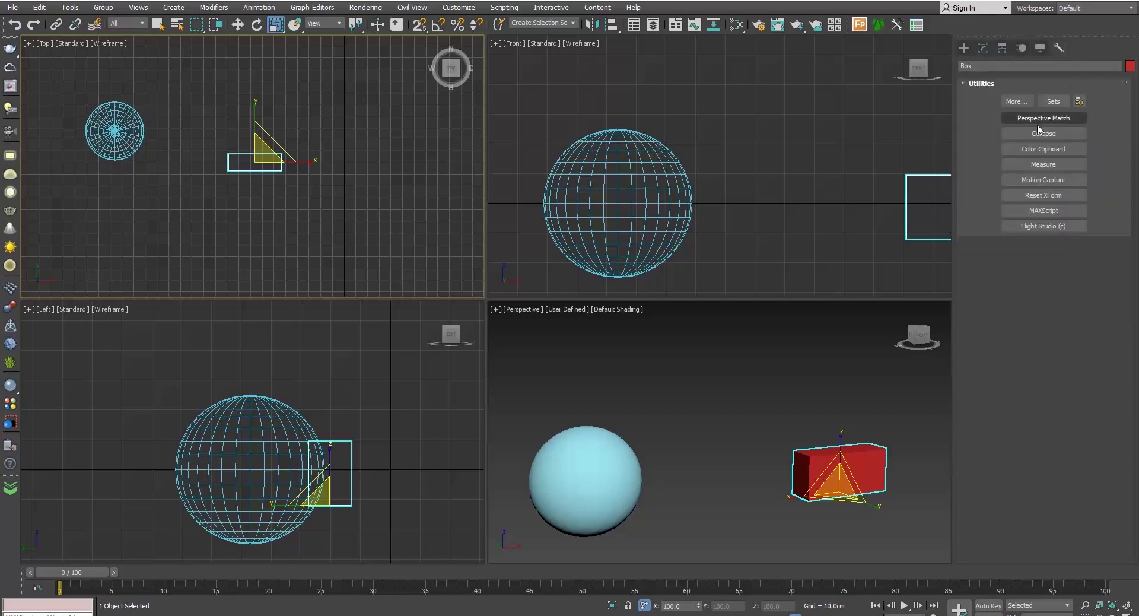
click(1021, 165)
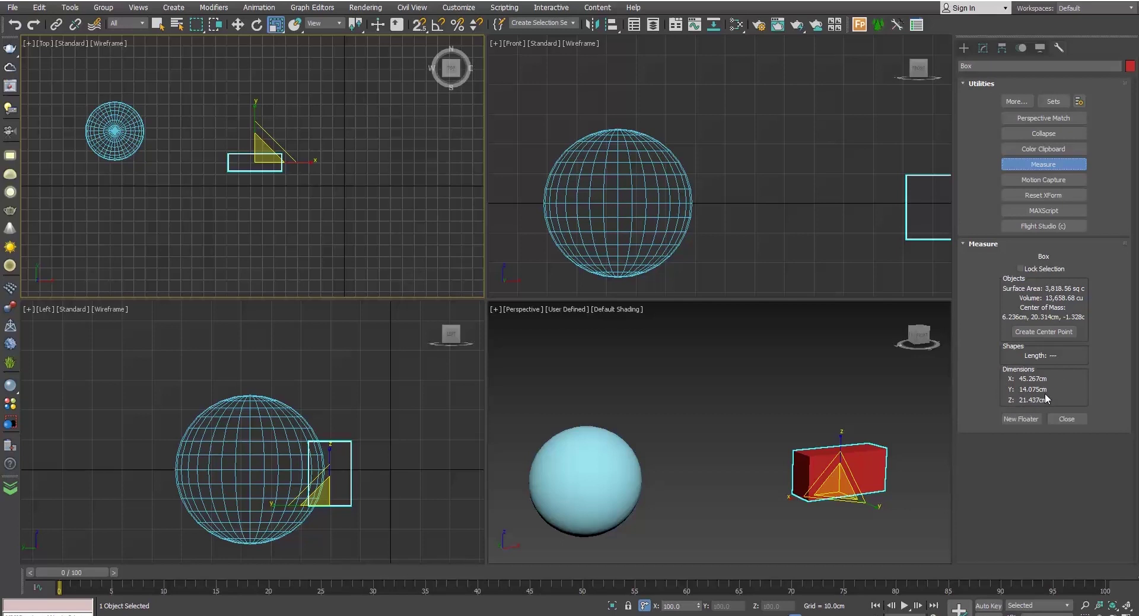
click(94, 143)
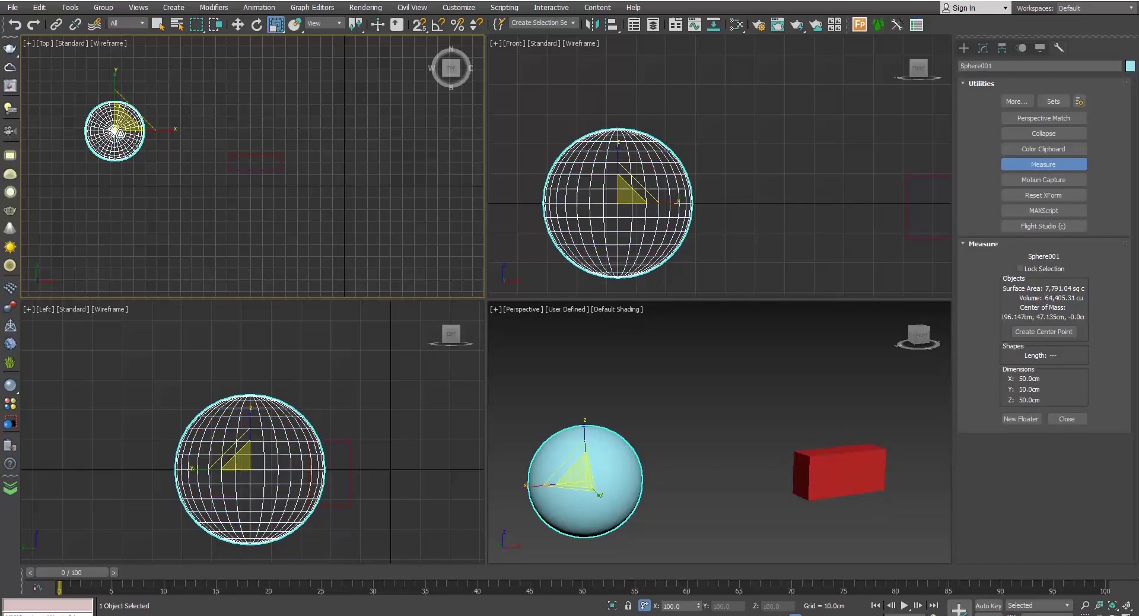
click(235, 154)
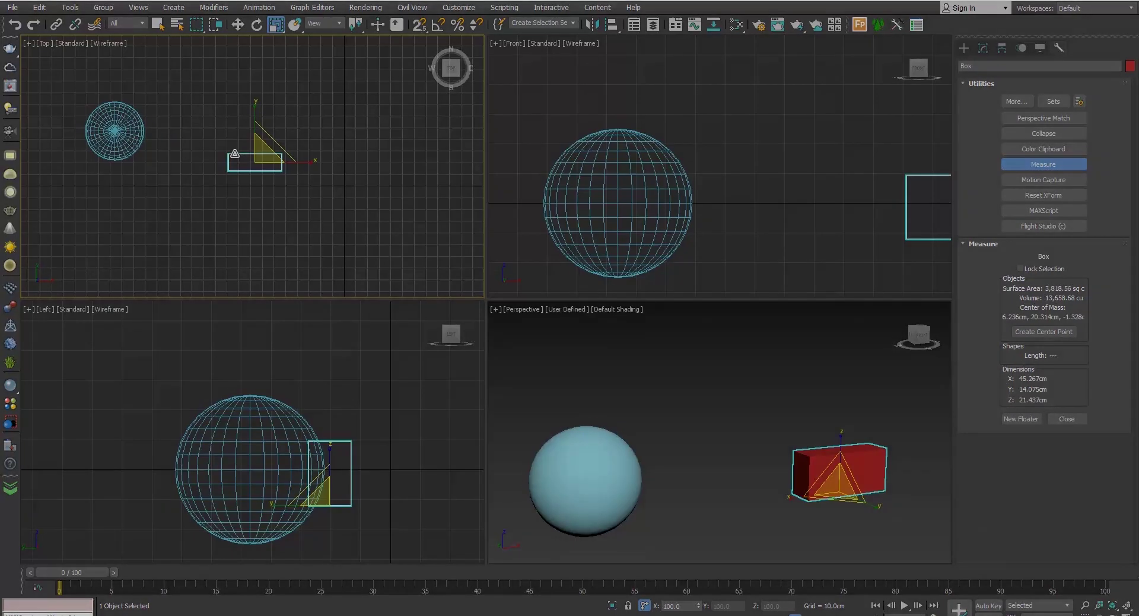